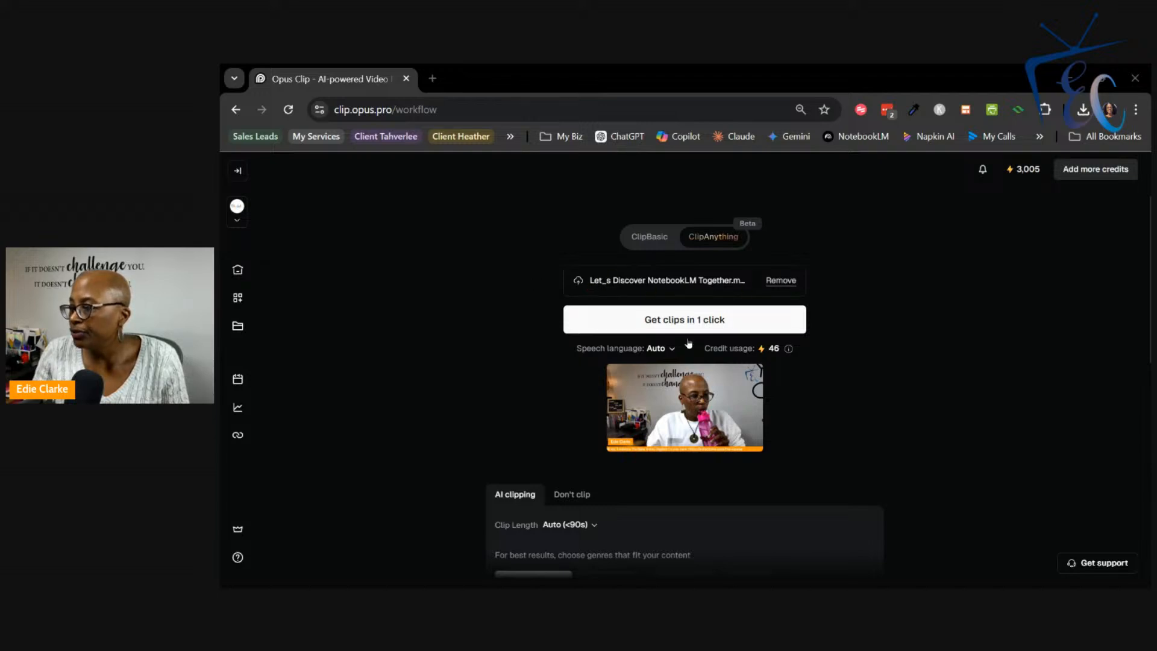
- Load the Opus Clip dashboard in a separate browser tab, then return to the uploaded video's clipping workflow
{"action": "left_click", "coordinate": [432, 77]}
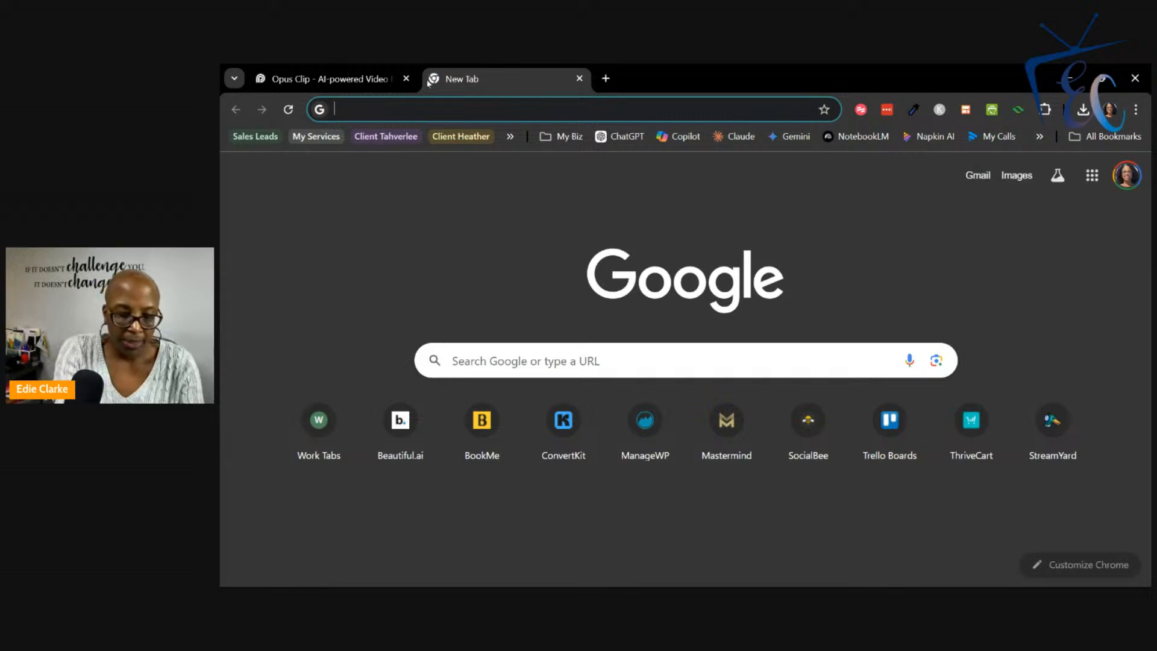
{"action": "type", "text": "opus"}
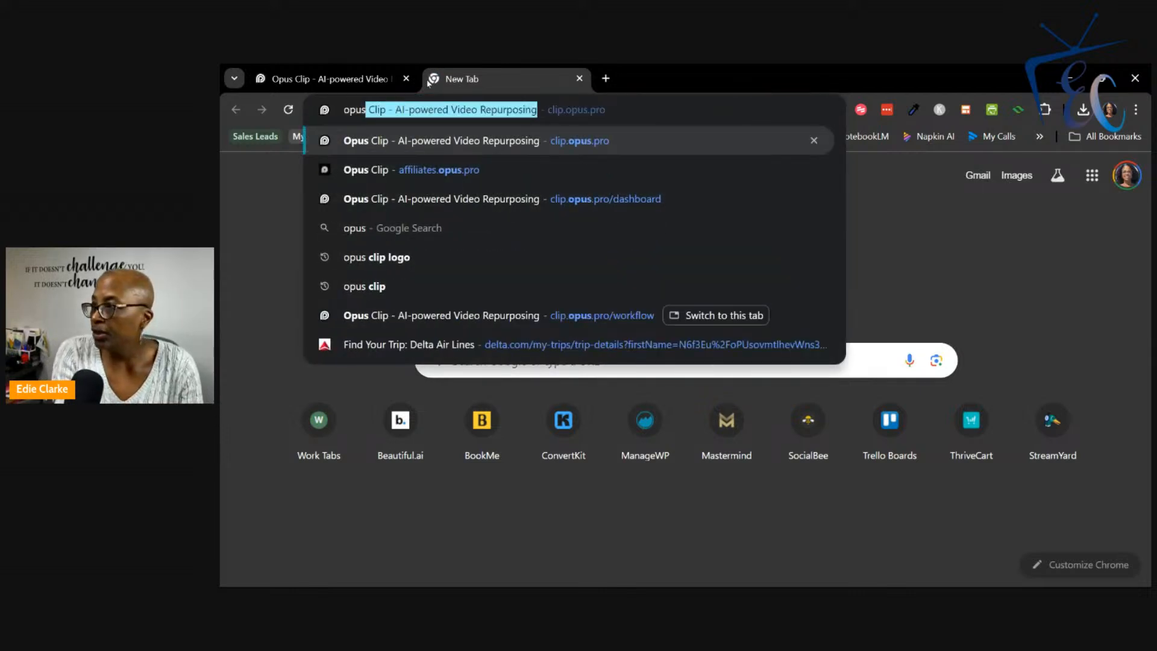
{"action": "key", "text": "Return"}
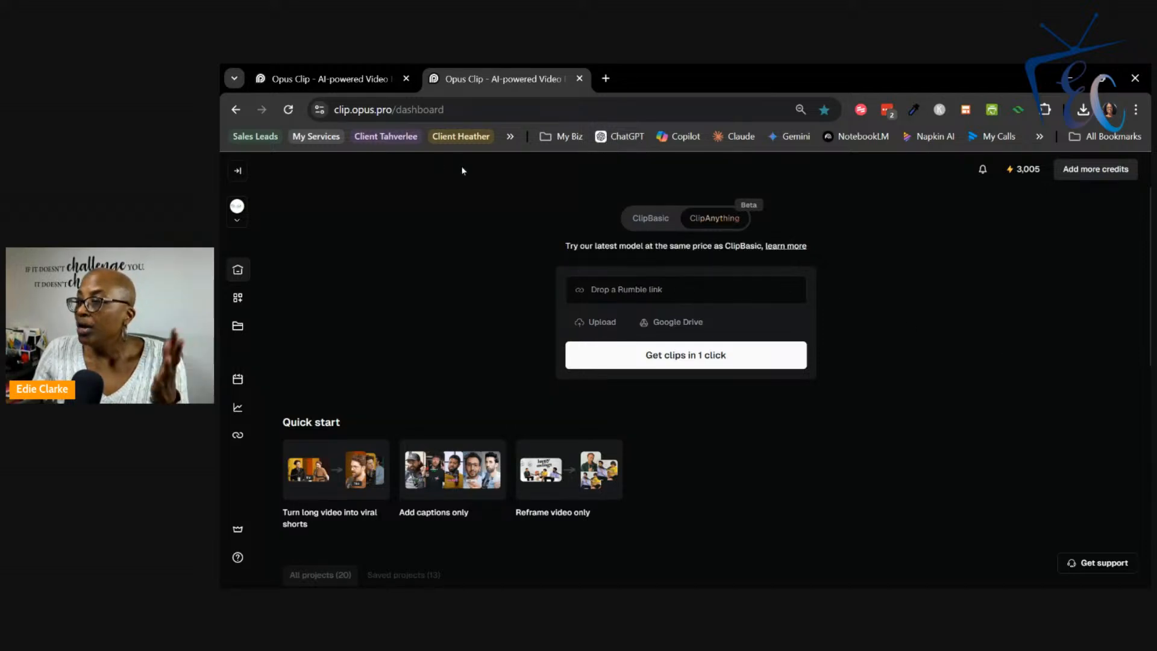
{"action": "left_click", "coordinate": [354, 78]}
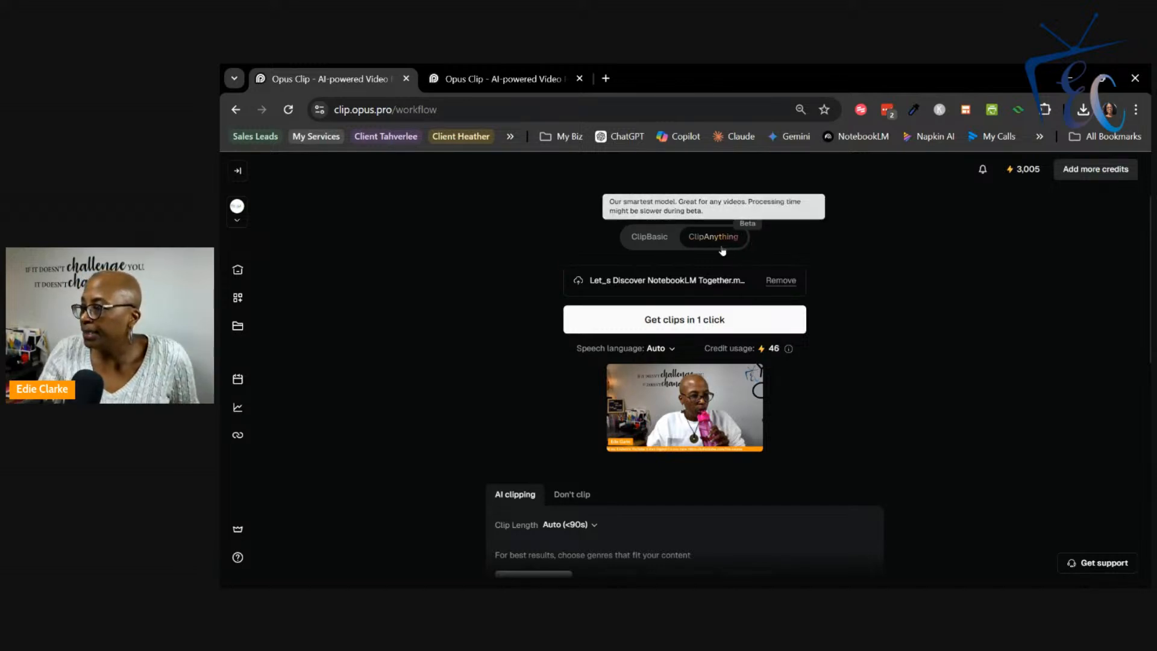
- Look over the available clip length options for AI clipping, leaving Auto (<90s) selected
{"action": "scroll", "coordinate": [807, 337], "scroll_direction": "down", "scroll_amount": 2}
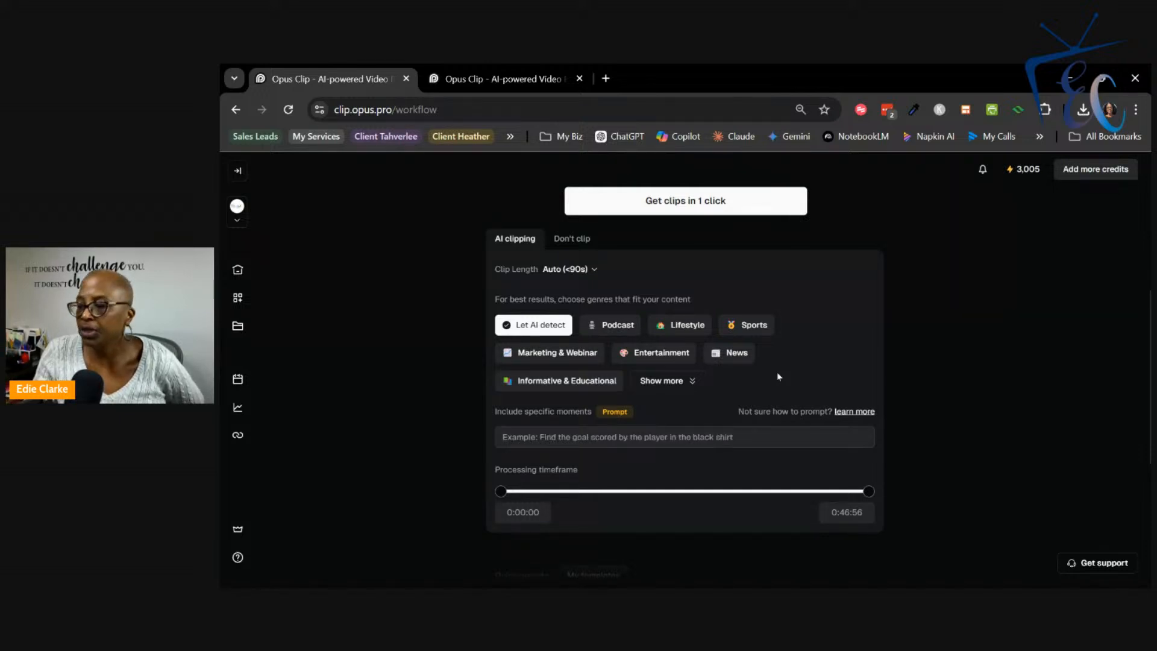
{"action": "left_click", "coordinate": [593, 270]}
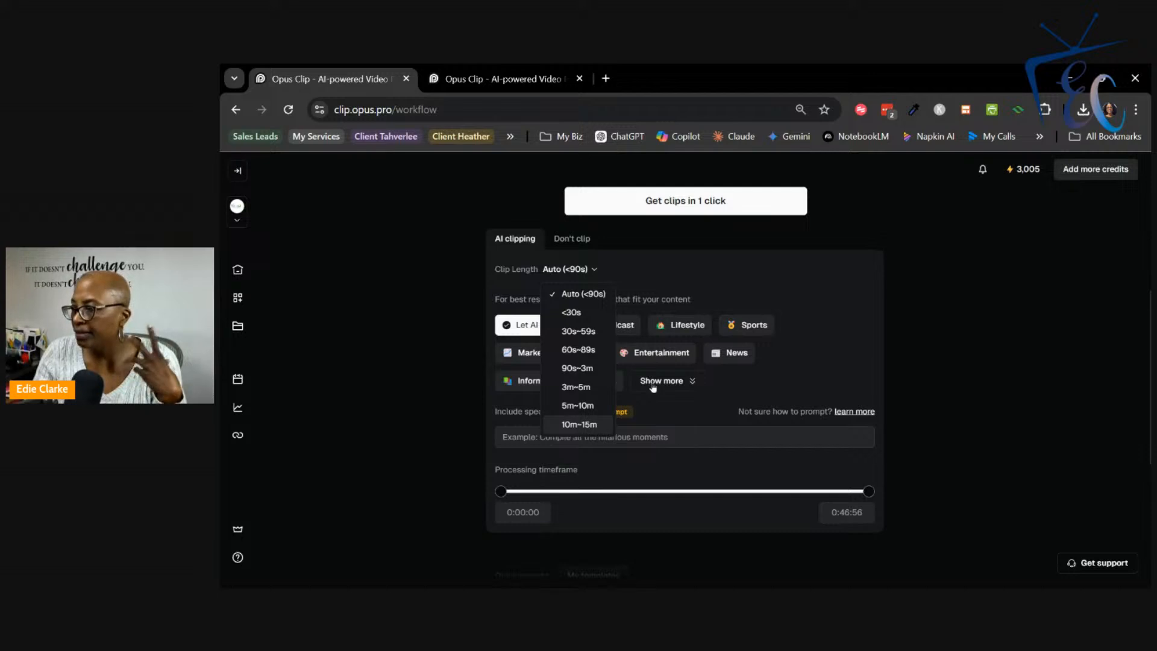
{"action": "left_click", "coordinate": [763, 276]}
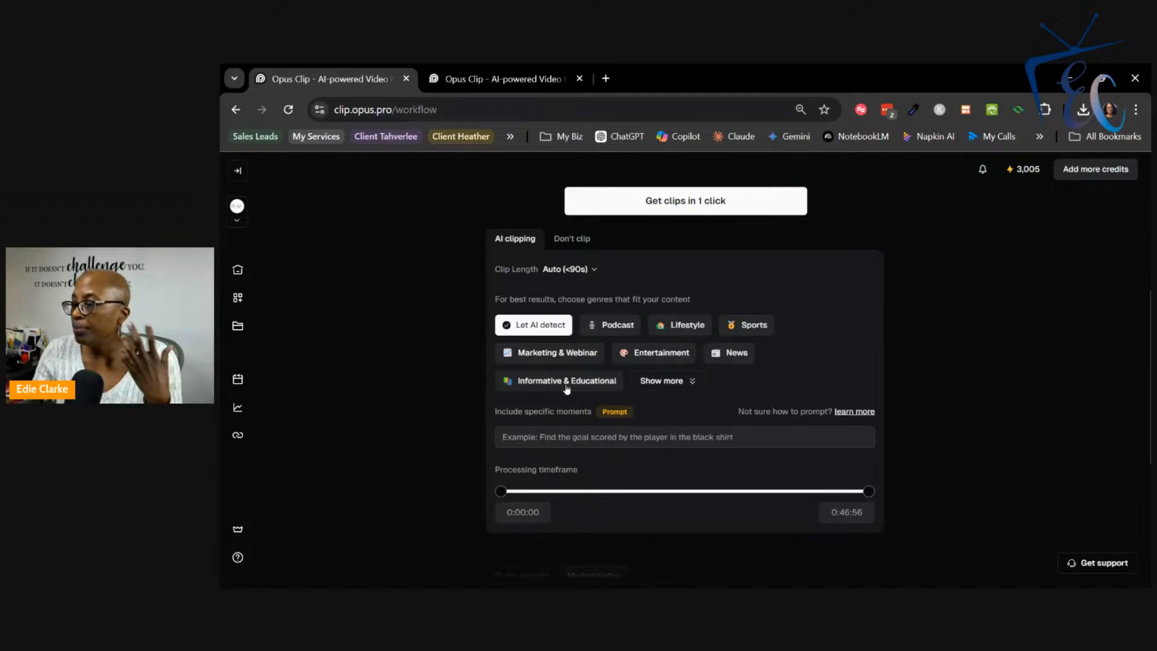
- Expand the full genre list and choose Informative & Educational as the video's genre
{"action": "left_click", "coordinate": [668, 385]}
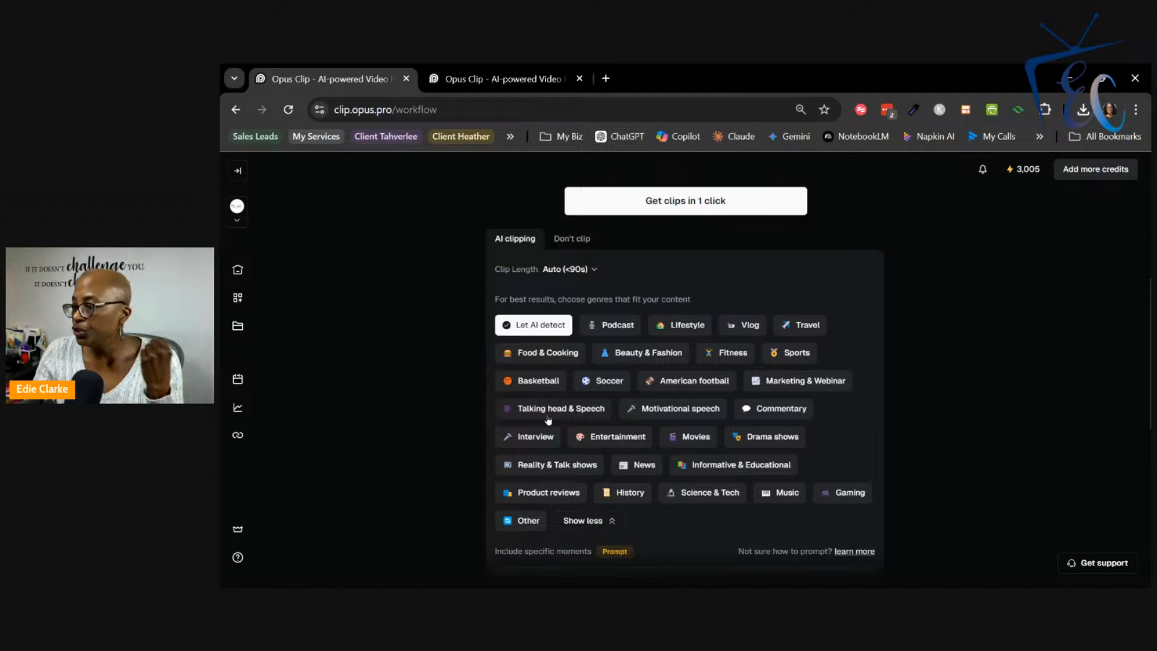
{"action": "scroll", "coordinate": [617, 424], "scroll_direction": "down", "scroll_amount": 3}
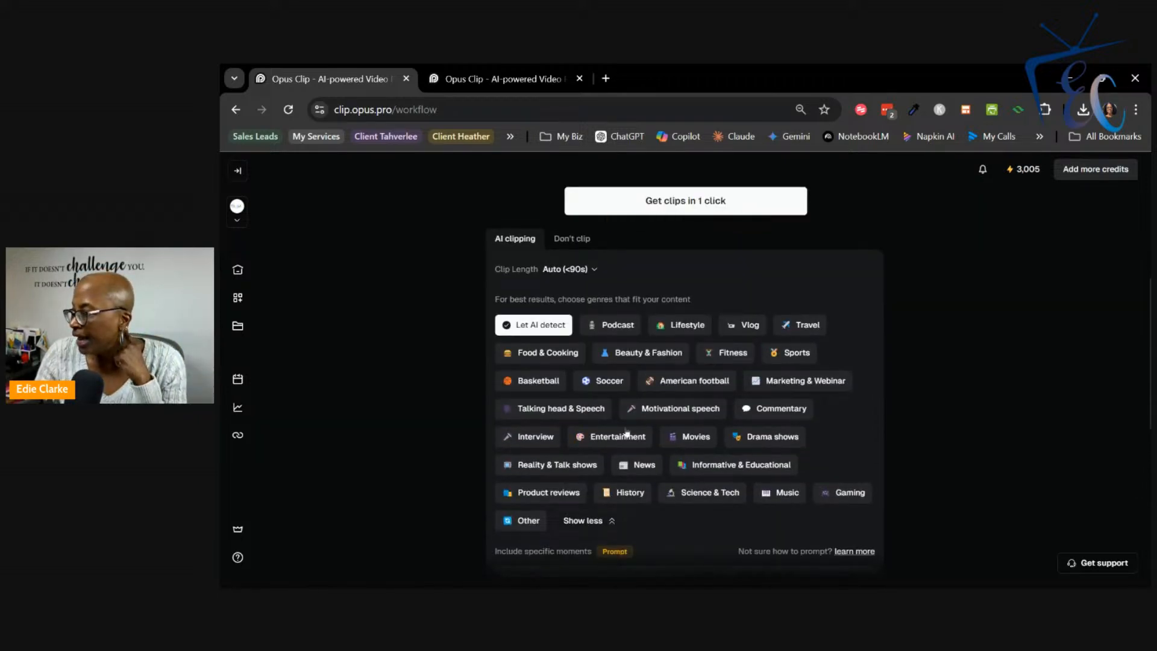
{"action": "left_click", "coordinate": [748, 465]}
{"action": "scroll", "coordinate": [824, 454], "scroll_direction": "down", "scroll_amount": 1}
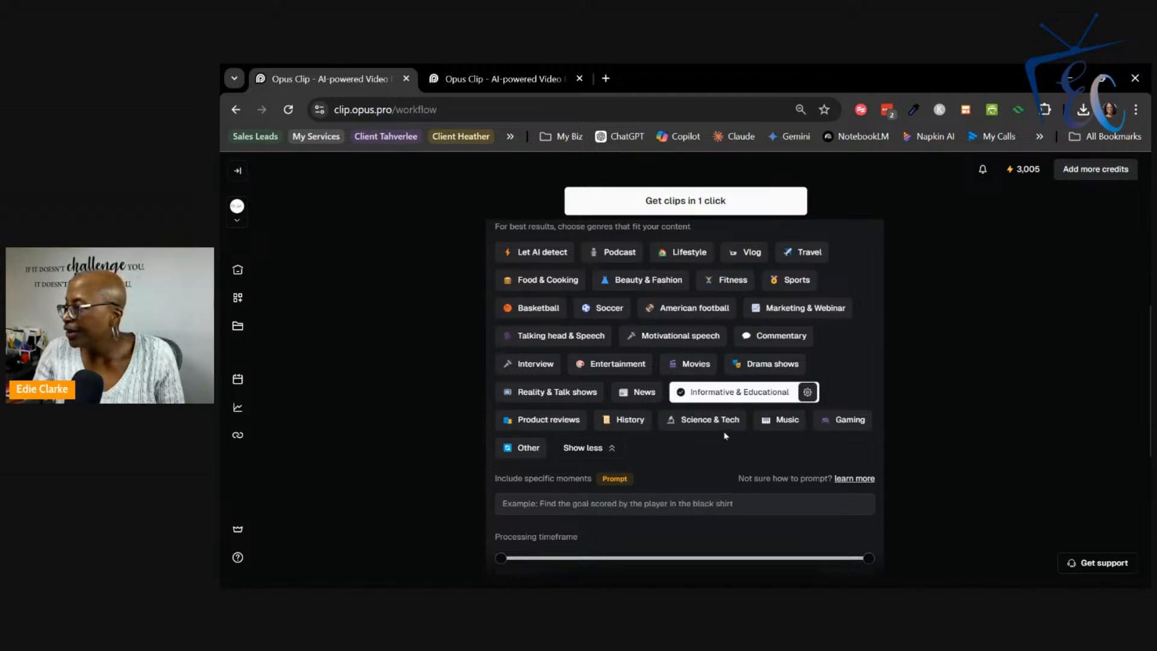
- Enter the specific-moments prompt "Find the most informative moments that would likely go viral"
{"action": "scroll", "coordinate": [725, 504], "scroll_direction": "up", "scroll_amount": 5}
{"action": "scroll", "coordinate": [783, 440], "scroll_direction": "down", "scroll_amount": 5}
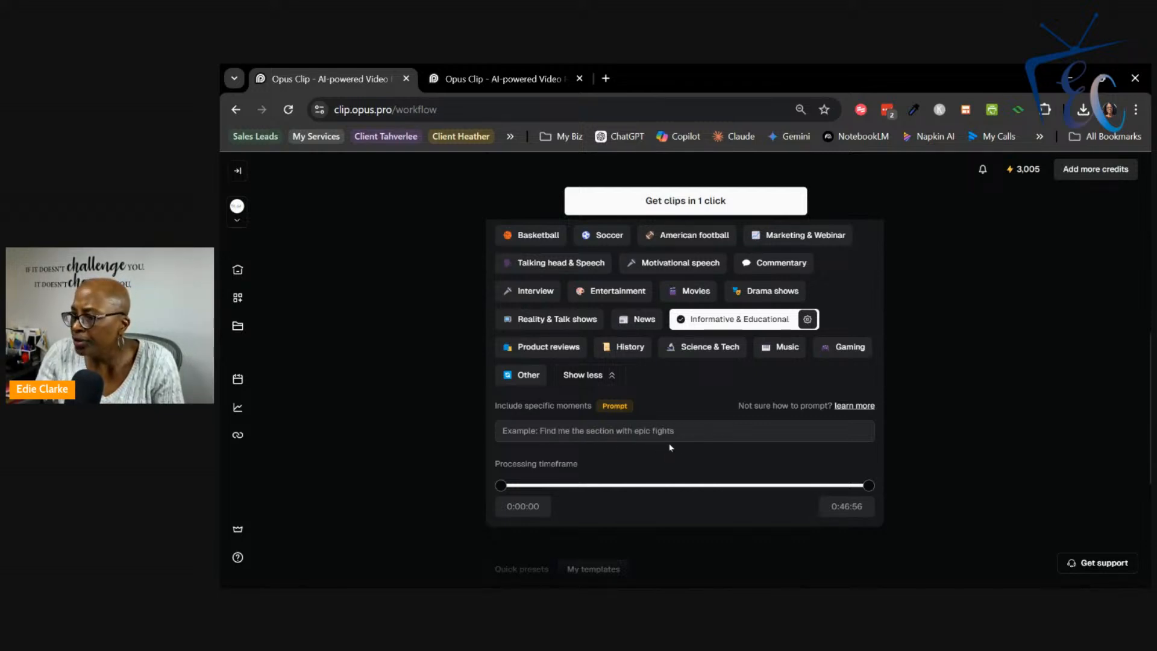
{"action": "left_click", "coordinate": [543, 431]}
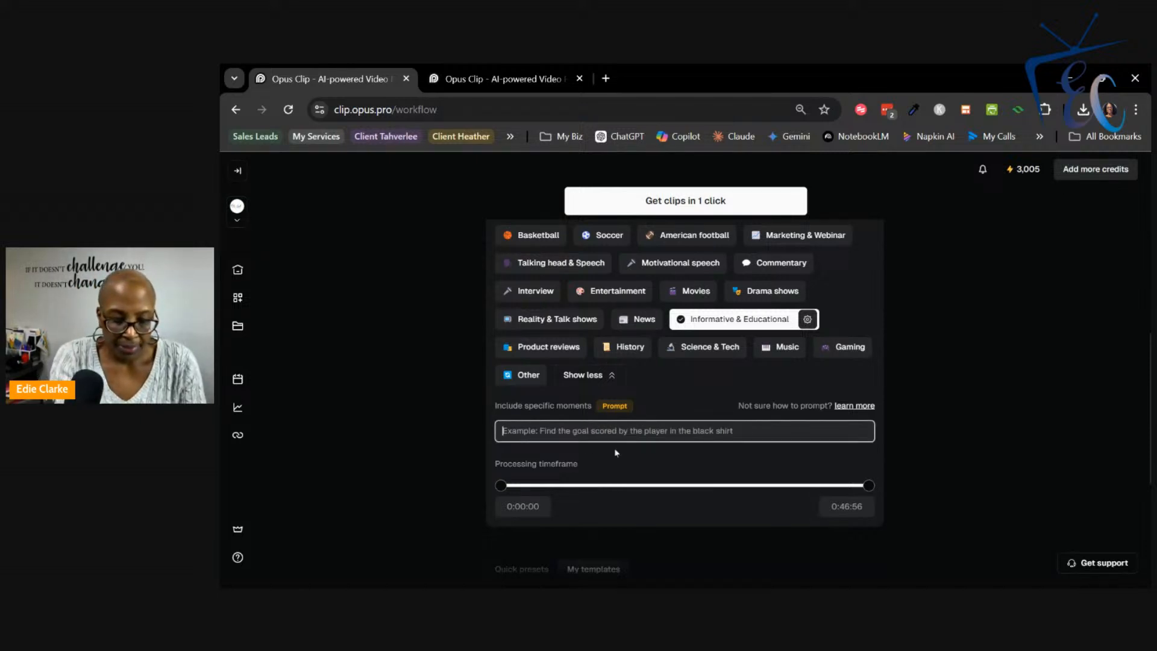
{"action": "type", "text": "Find the mo"}
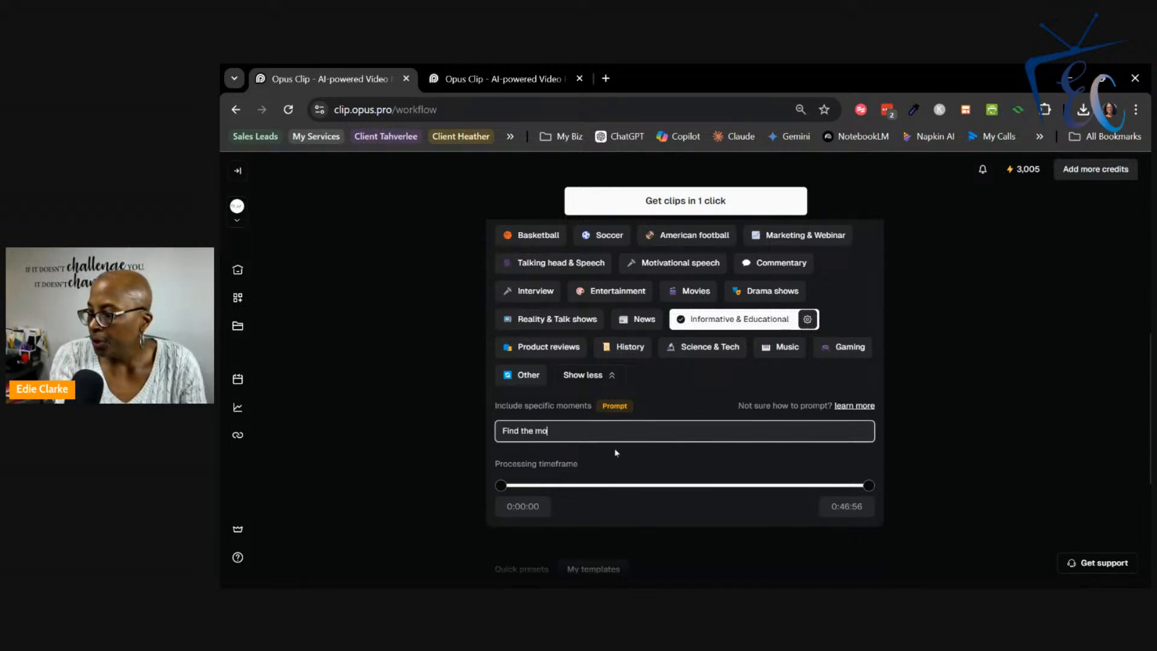
{"action": "type", "text": "st import"}
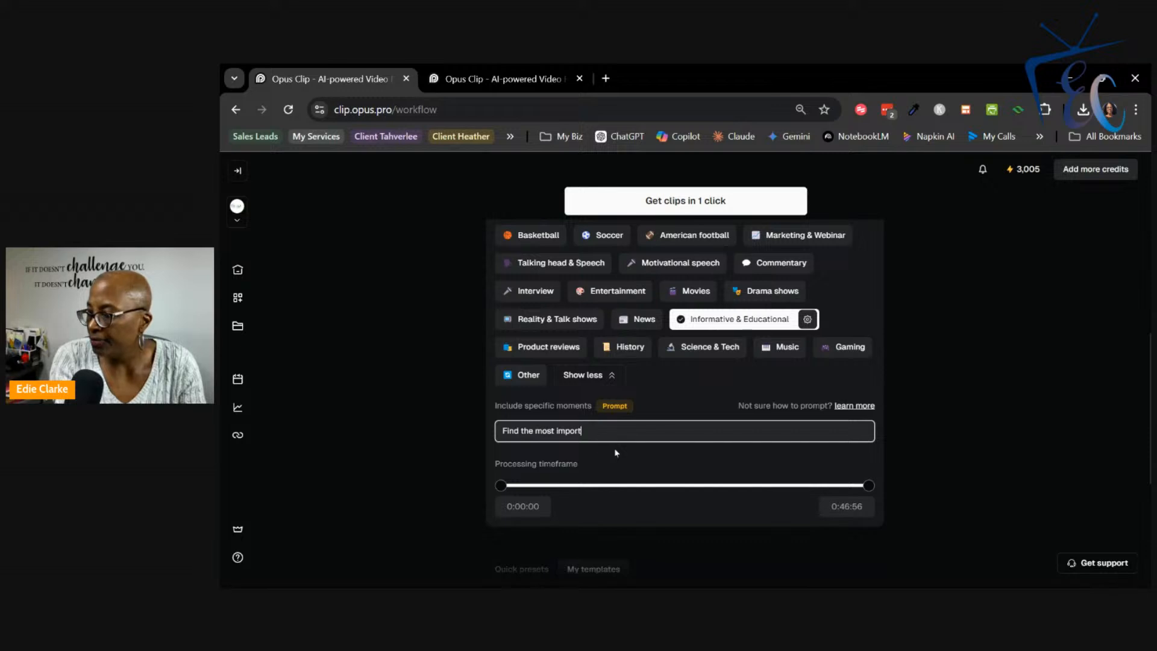
{"action": "key", "text": "BackSpace"}
{"action": "key", "text": "BackSpace"}
{"action": "key", "text": "BackSpace"}
{"action": "key", "text": "BackSpace"}
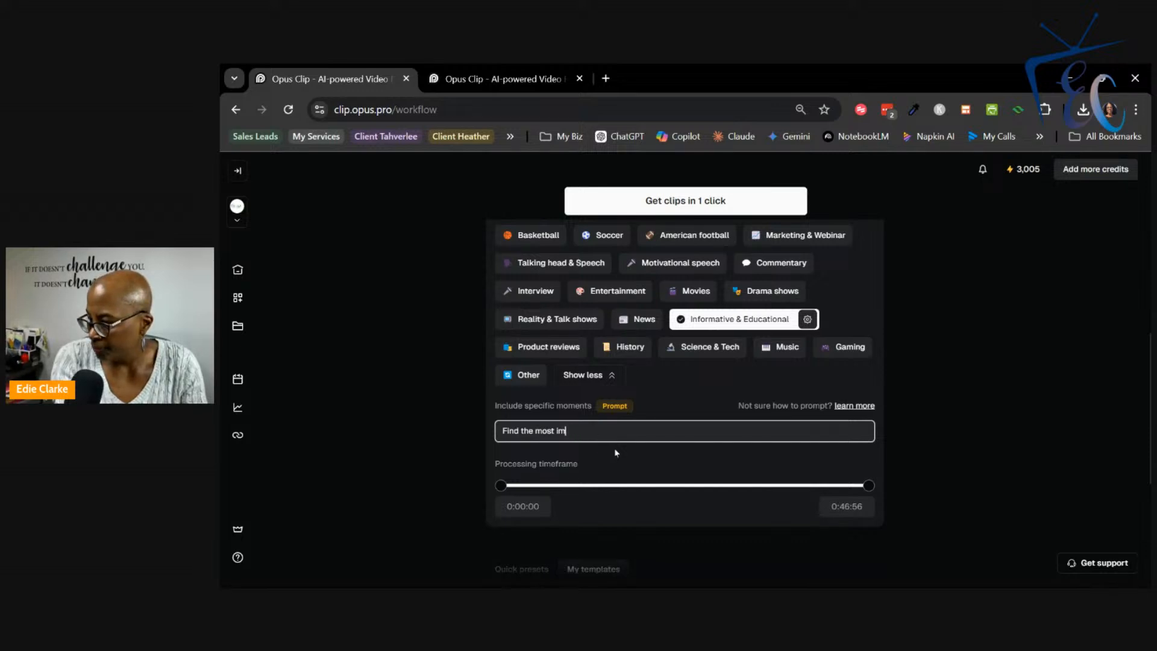
{"action": "type", "text": "nformat"}
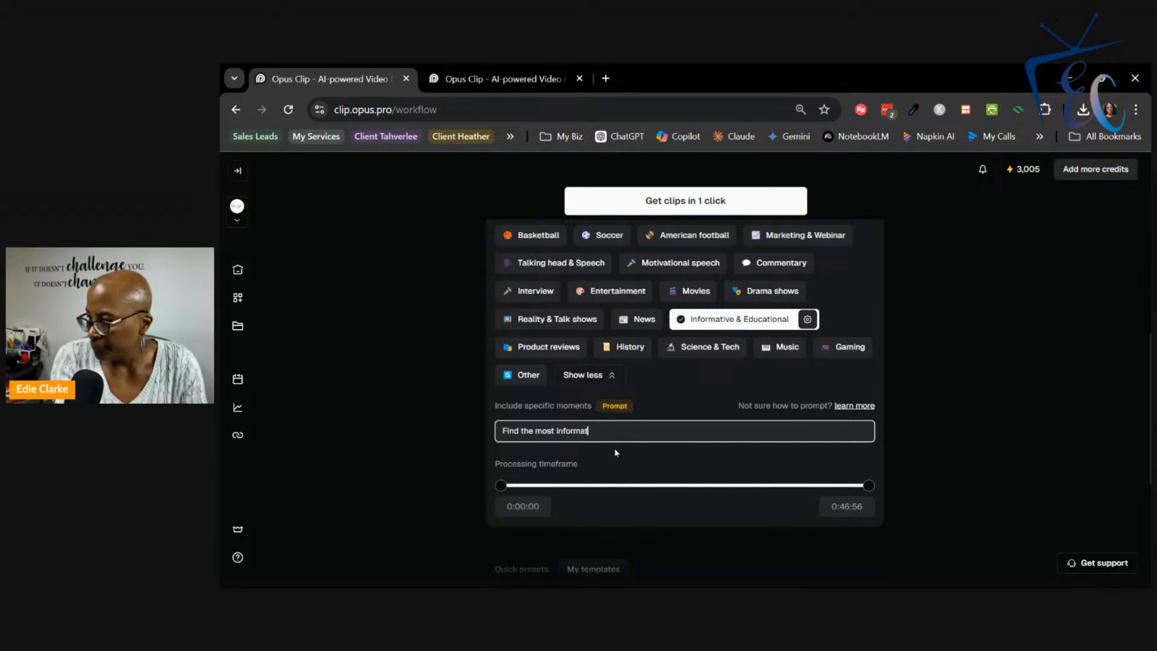
{"action": "type", "text": "ive moment"}
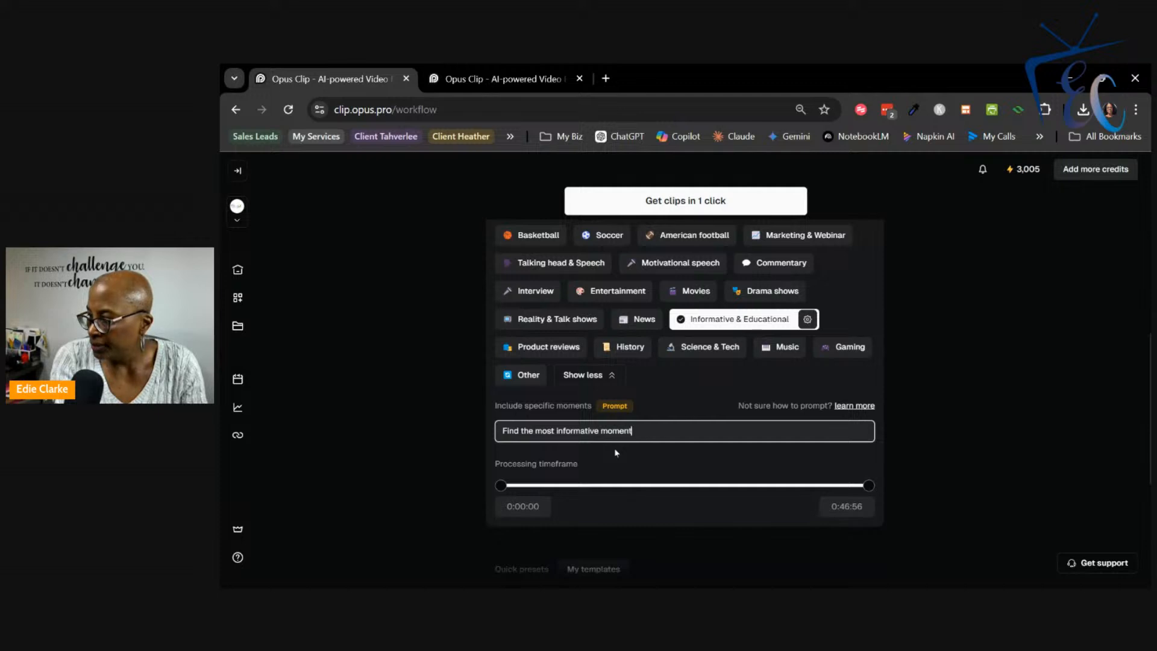
{"action": "type", "text": "s that would l"}
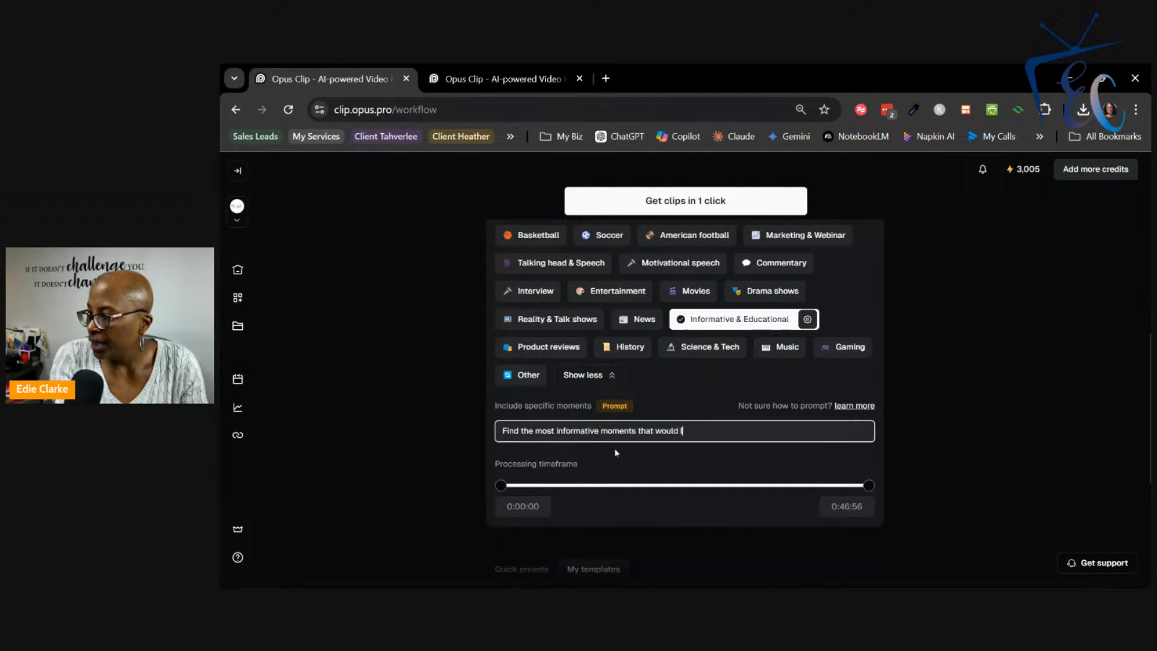
{"action": "type", "text": "ikely g"}
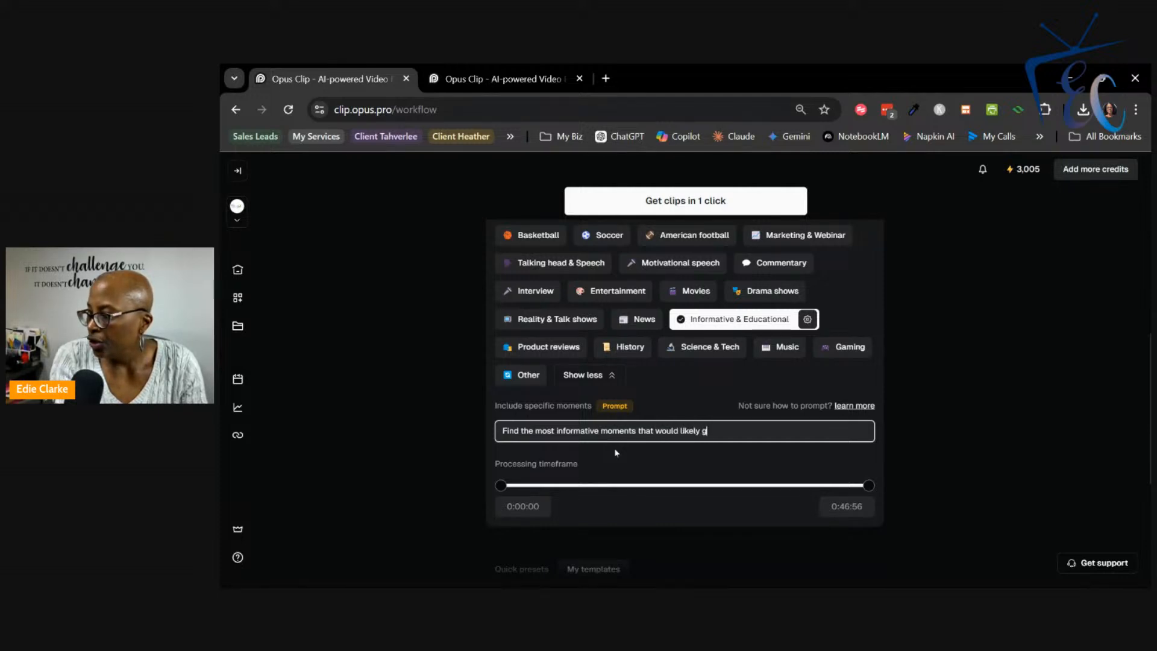
{"action": "type", "text": "o viral"}
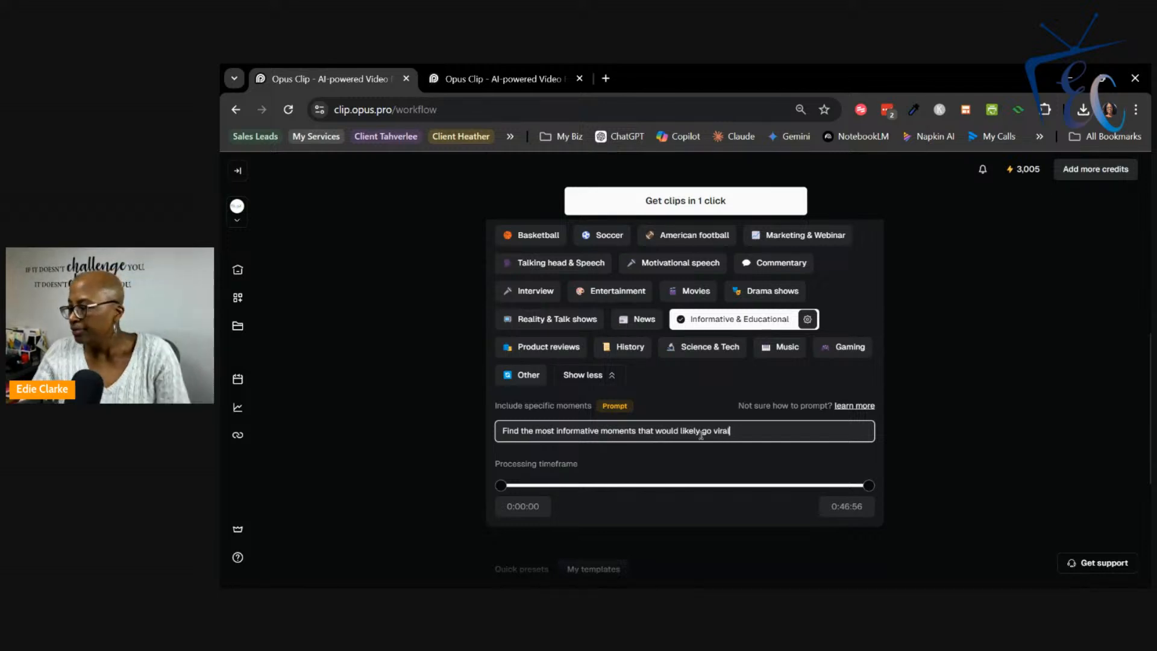
- Examine the processing timeframe, the credit balance and the saved templates available for the clips
{"action": "scroll", "coordinate": [742, 426], "scroll_direction": "down", "scroll_amount": 2}
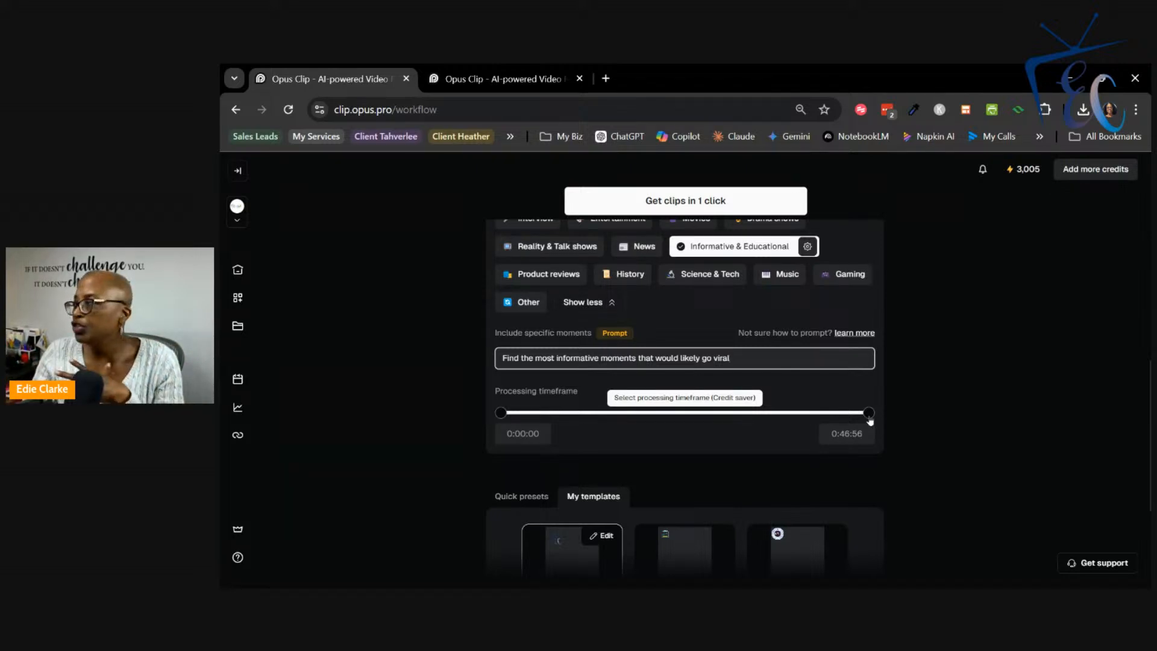
{"action": "mouse_move", "coordinate": [1015, 176]}
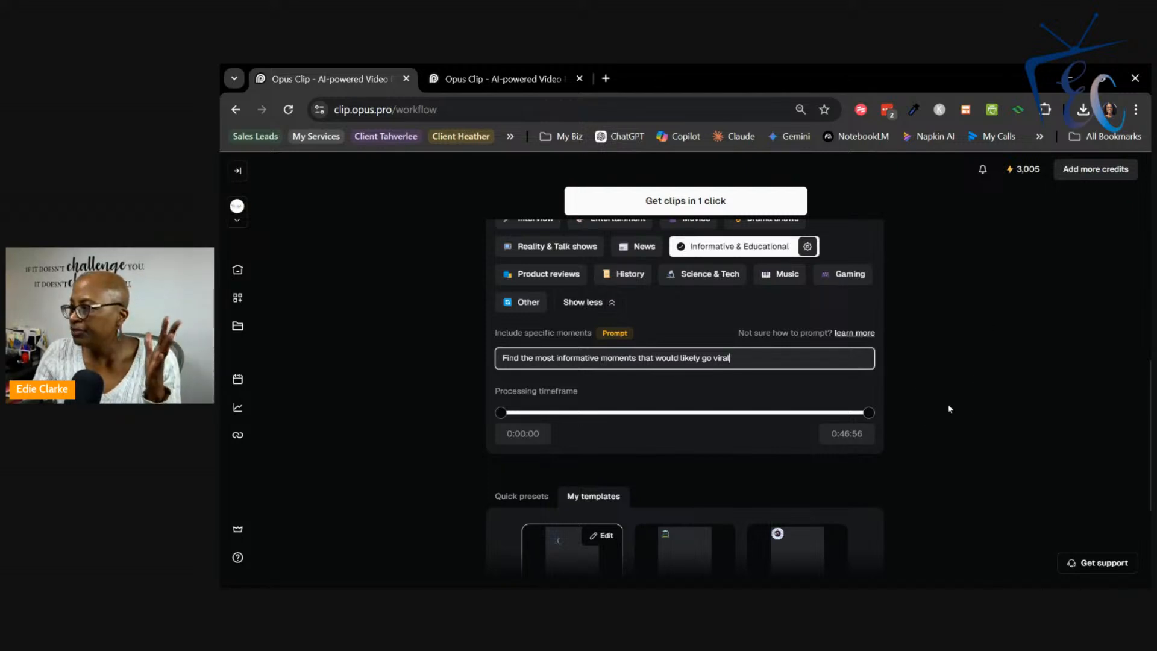
{"action": "scroll", "coordinate": [932, 411], "scroll_direction": "down", "scroll_amount": 3}
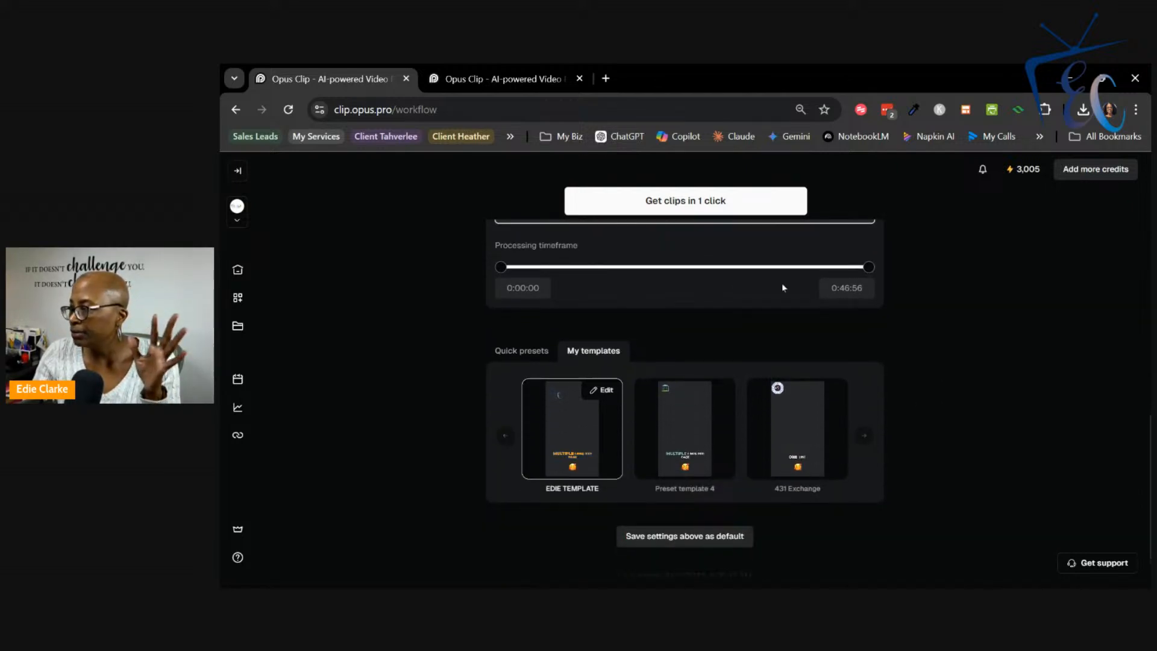
{"action": "scroll", "coordinate": [976, 315], "scroll_direction": "down", "scroll_amount": 1}
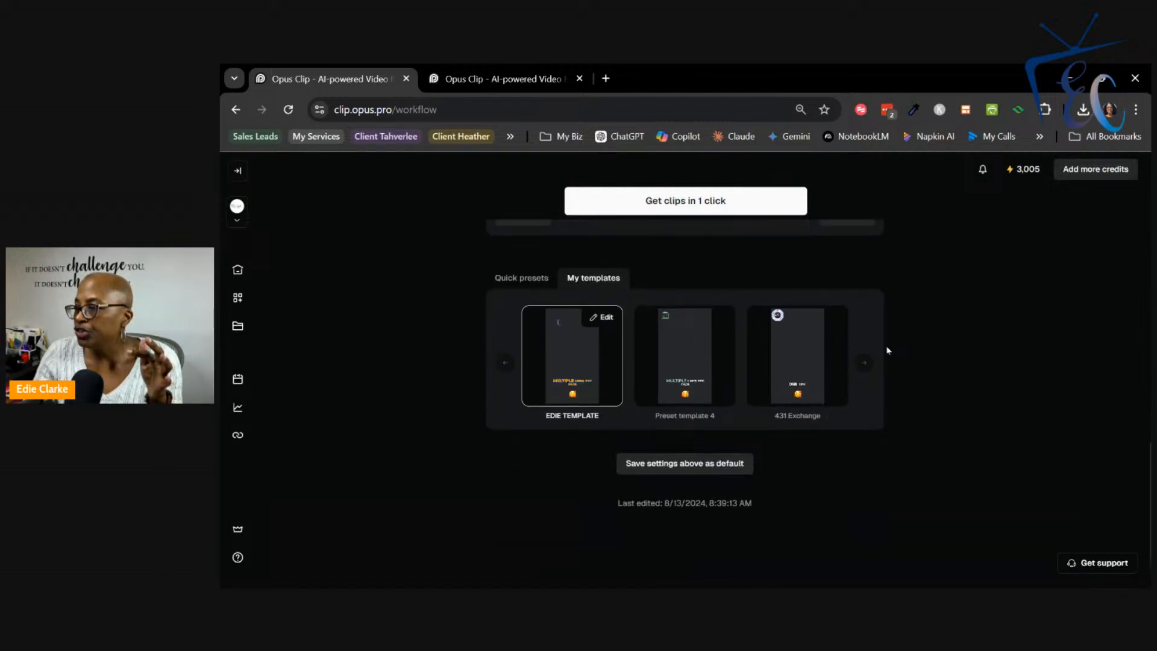
{"action": "mouse_move", "coordinate": [572, 381]}
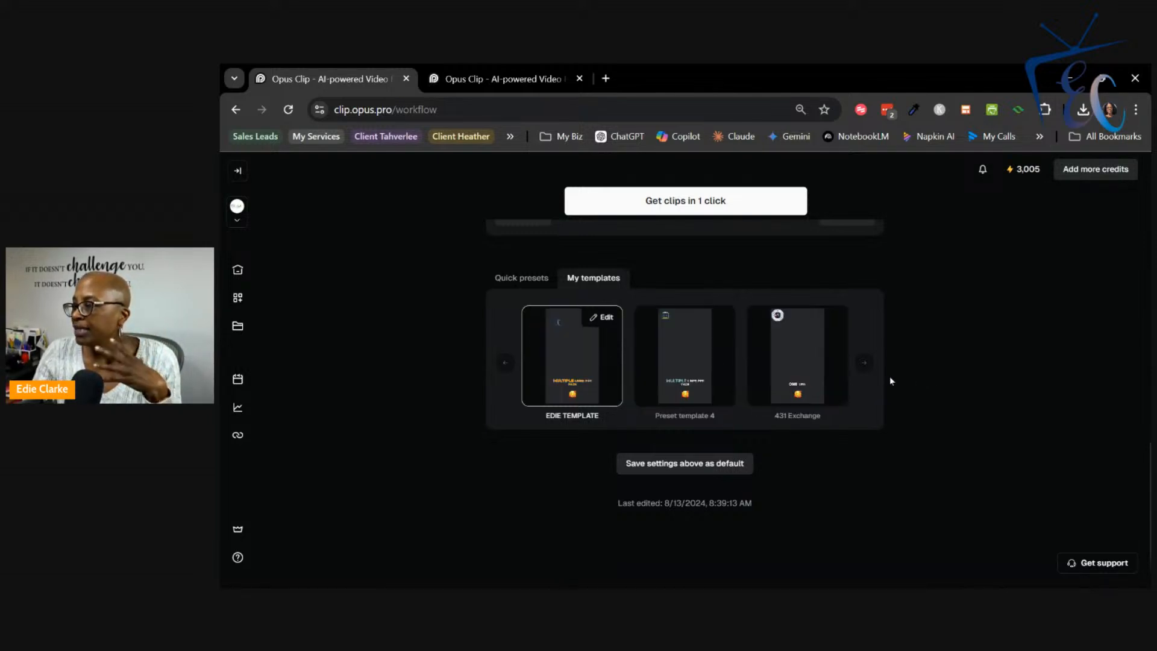
{"action": "mouse_move", "coordinate": [552, 388]}
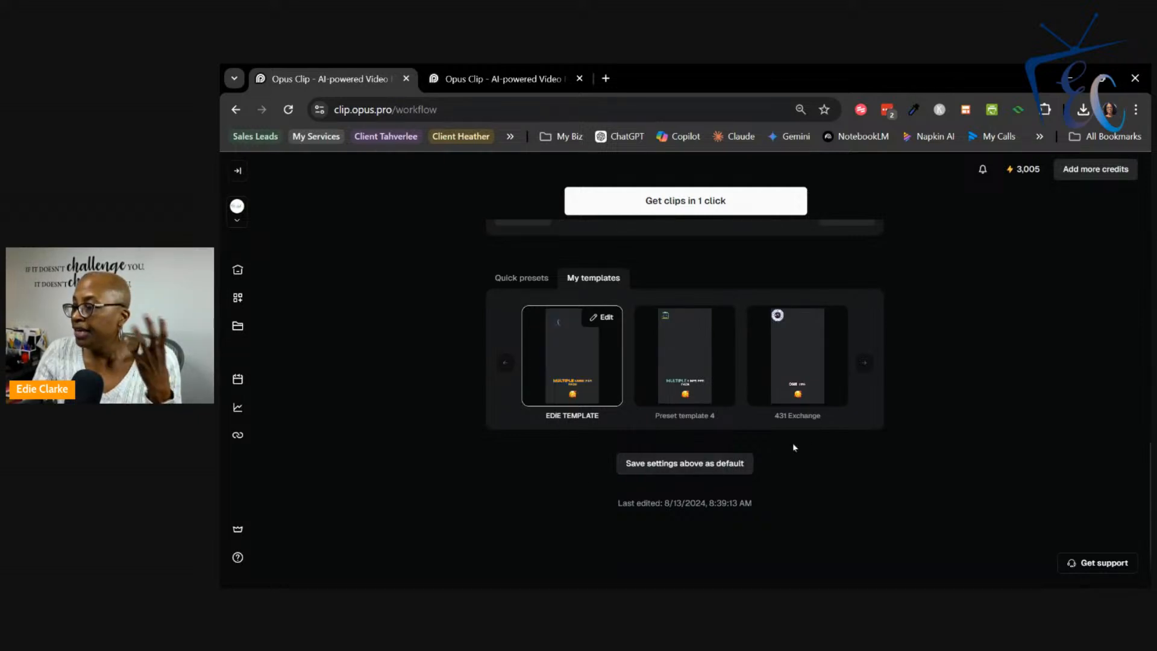
- Start generating clips from the uploaded NotebookLM video and check its processing entry in the project list
{"action": "scroll", "coordinate": [876, 425], "scroll_direction": "up", "scroll_amount": 2}
{"action": "scroll", "coordinate": [876, 425], "scroll_direction": "up", "scroll_amount": 5}
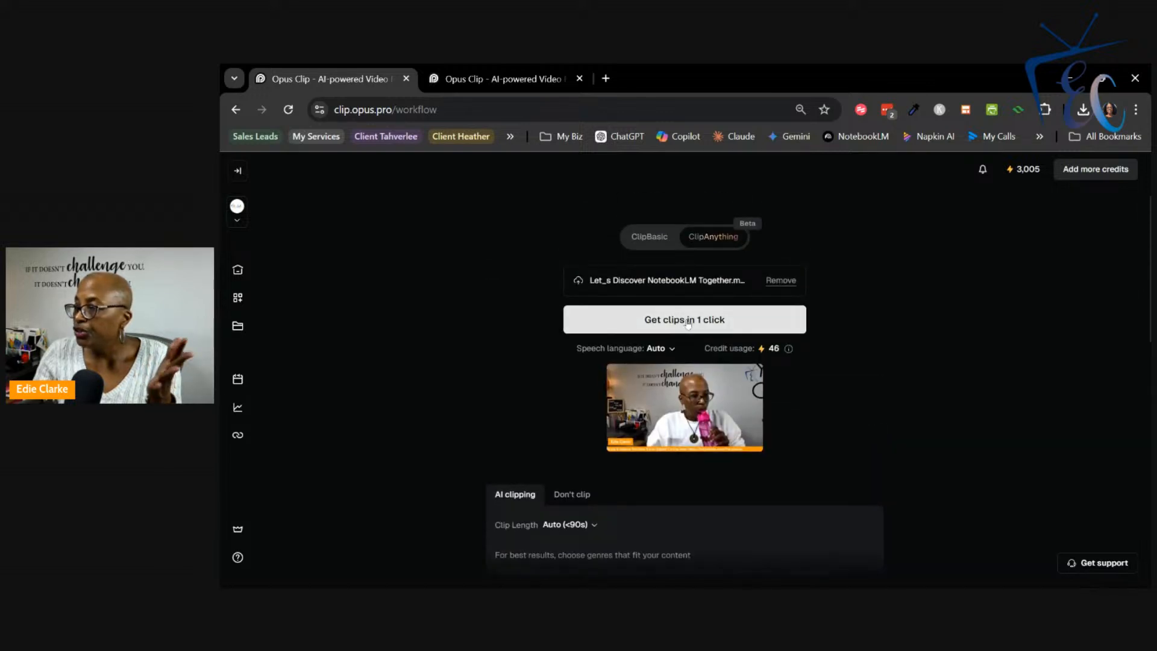
{"action": "left_click", "coordinate": [687, 321]}
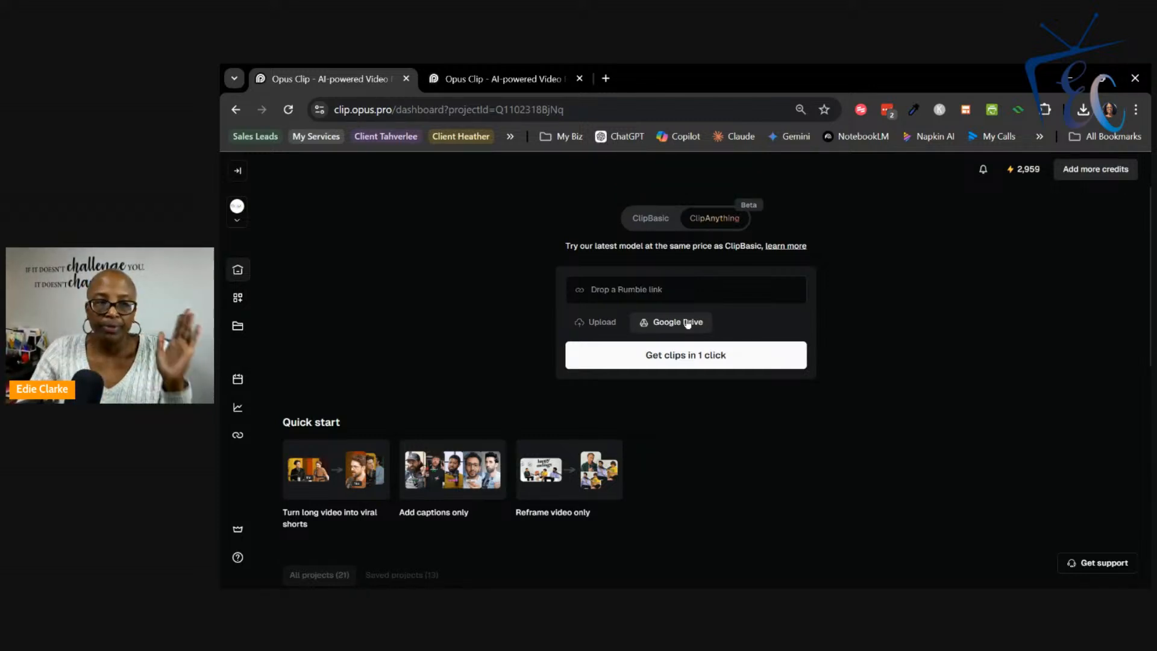
{"action": "scroll", "coordinate": [725, 340], "scroll_direction": "down", "scroll_amount": 5}
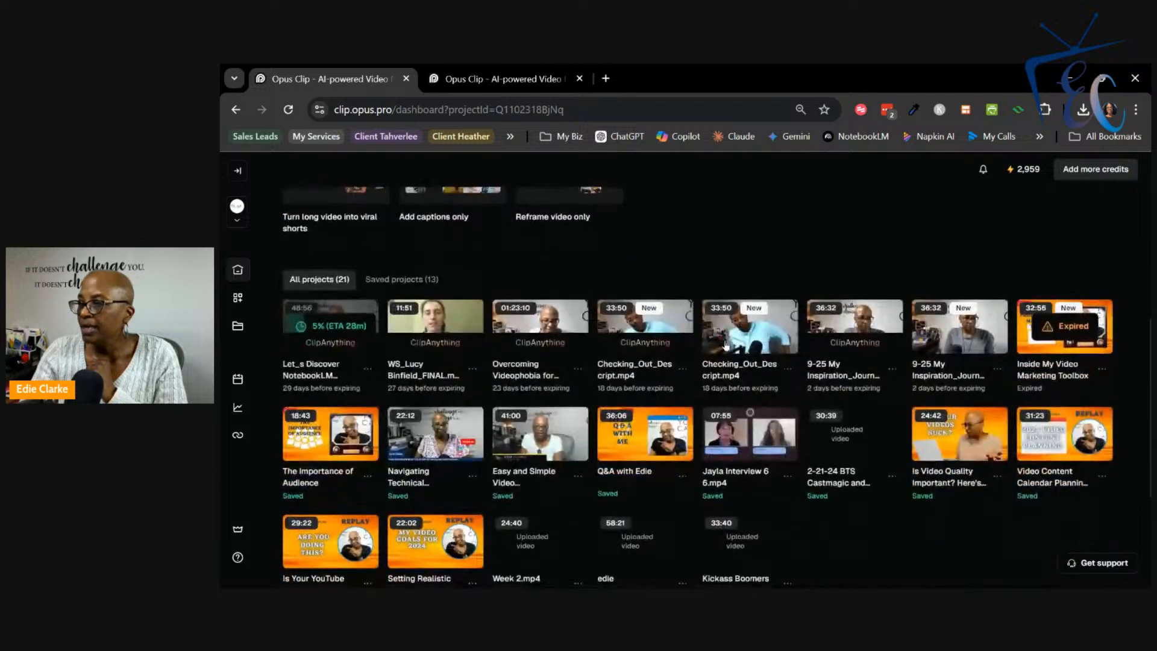
{"action": "scroll", "coordinate": [725, 343], "scroll_direction": "down", "scroll_amount": 1}
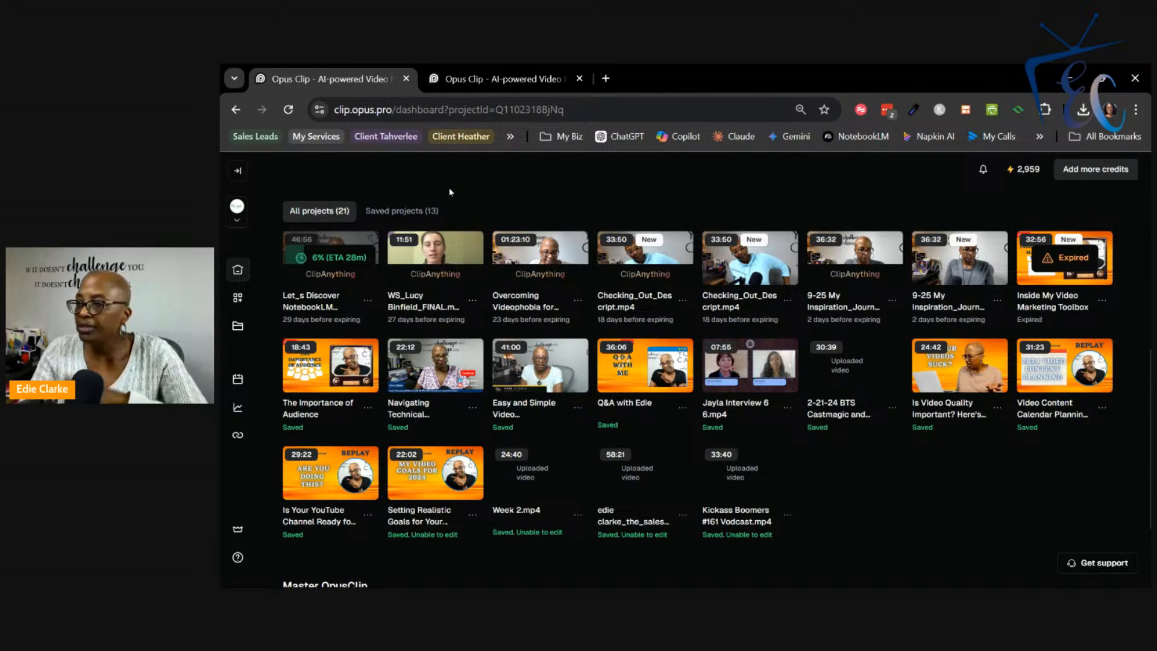
- Switch to the other browser tab's dashboard and open the first Checking_Out_Descript.mp4 project to view its clips
{"action": "left_click", "coordinate": [501, 79]}
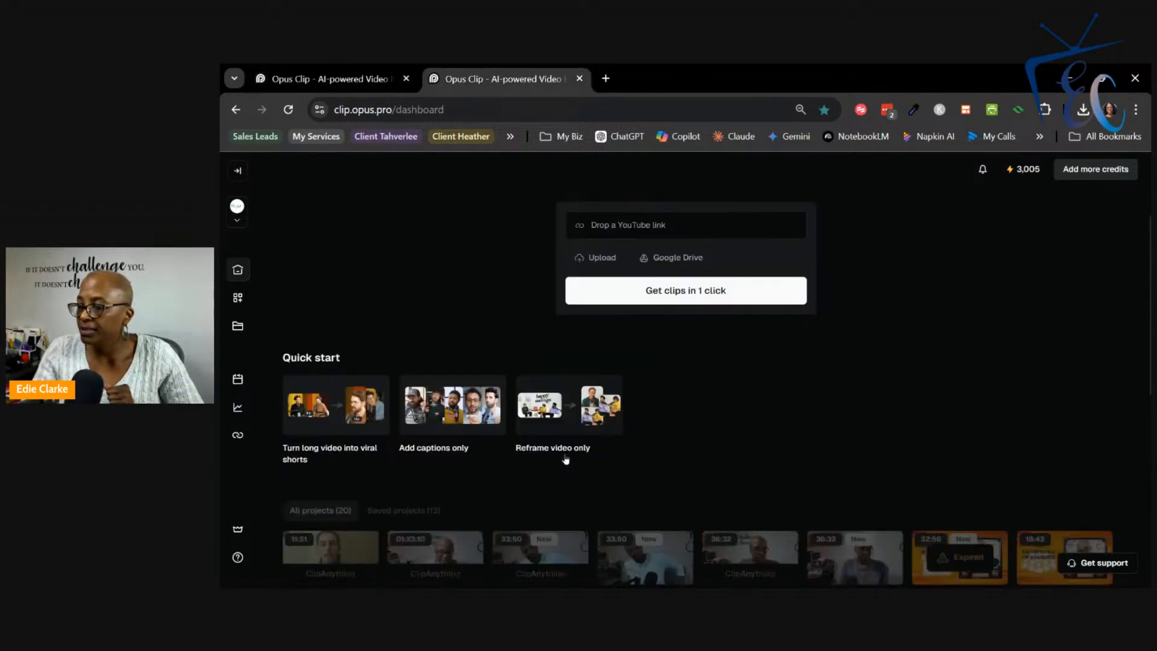
{"action": "scroll", "coordinate": [565, 460], "scroll_direction": "down", "scroll_amount": 4}
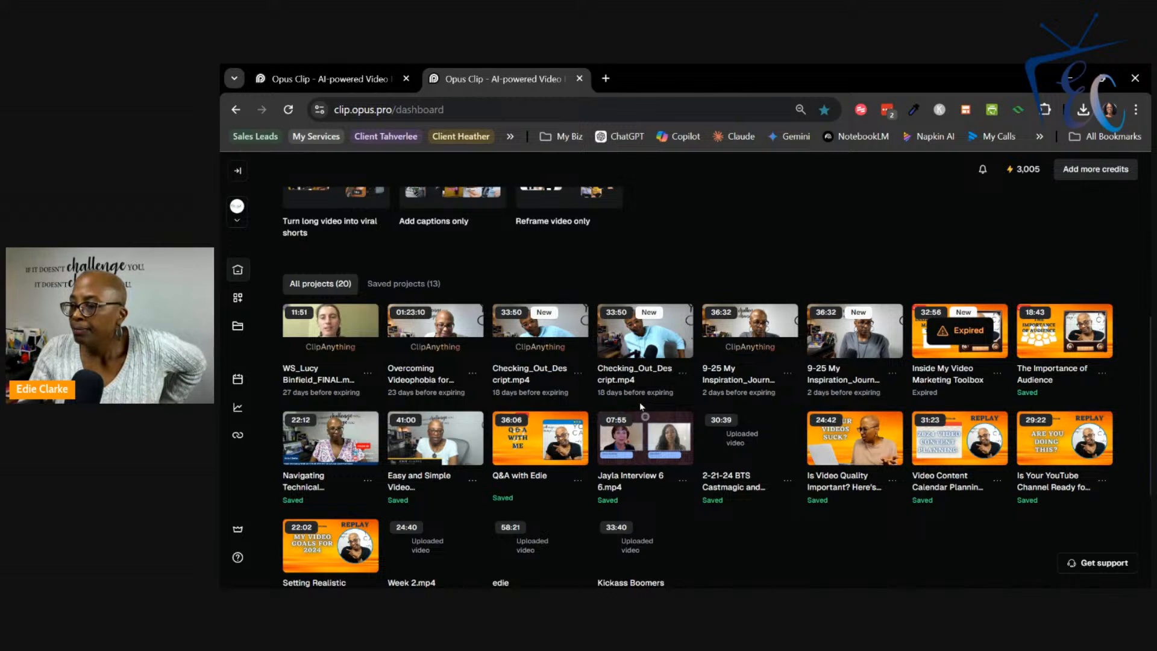
{"action": "left_click", "coordinate": [539, 373]}
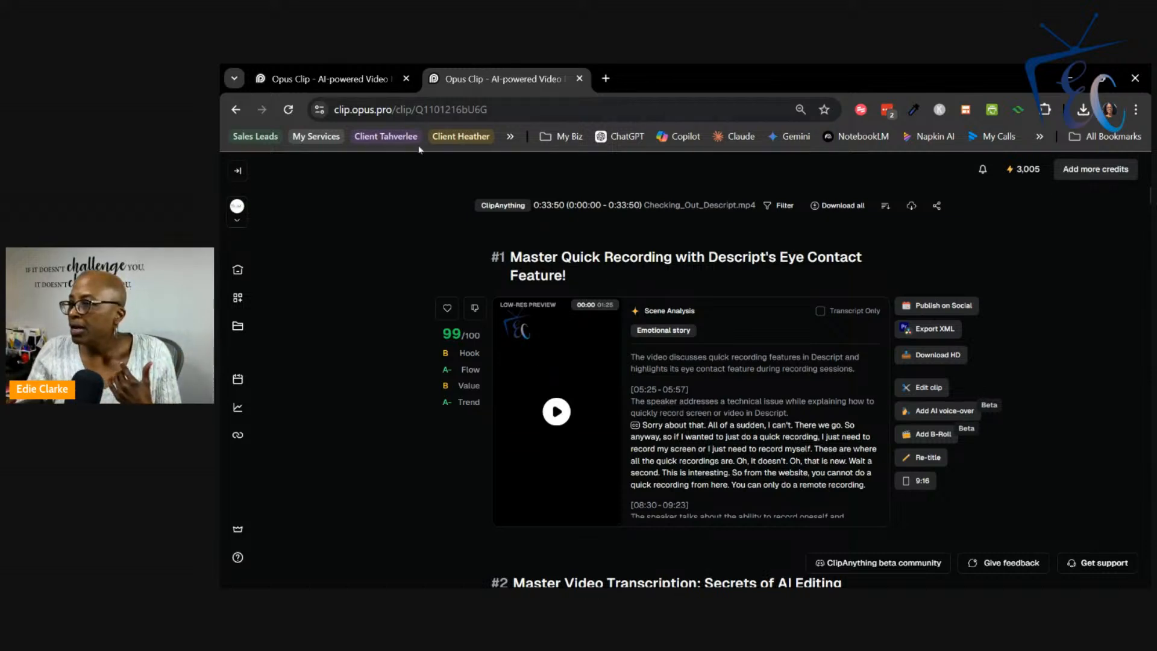
- Return to the dashboard's project list and open the first 9-25 My Inspiration_Journey project
{"action": "left_click", "coordinate": [235, 109]}
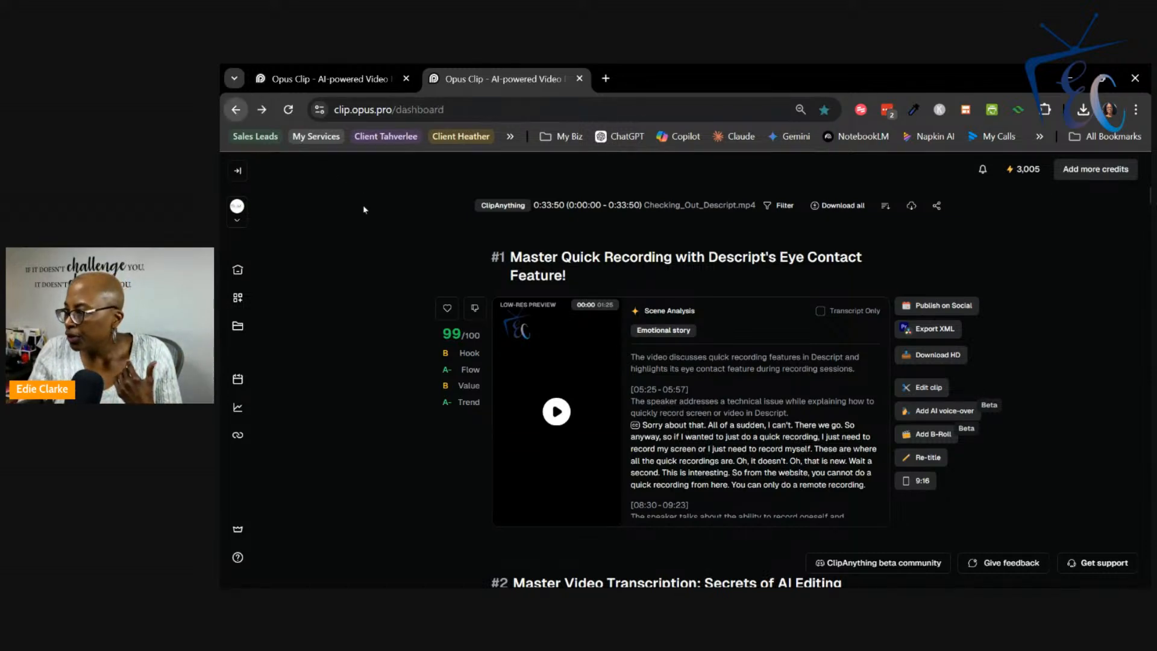
{"action": "scroll", "coordinate": [761, 402], "scroll_direction": "down", "scroll_amount": 8}
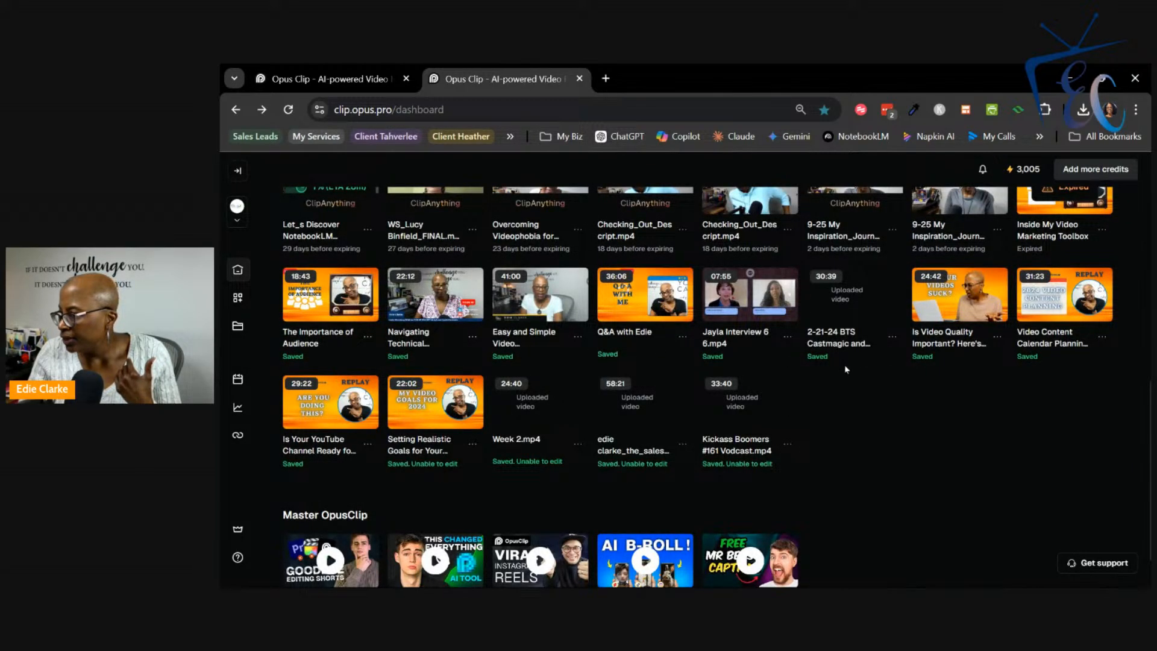
{"action": "scroll", "coordinate": [838, 368], "scroll_direction": "up", "scroll_amount": 3}
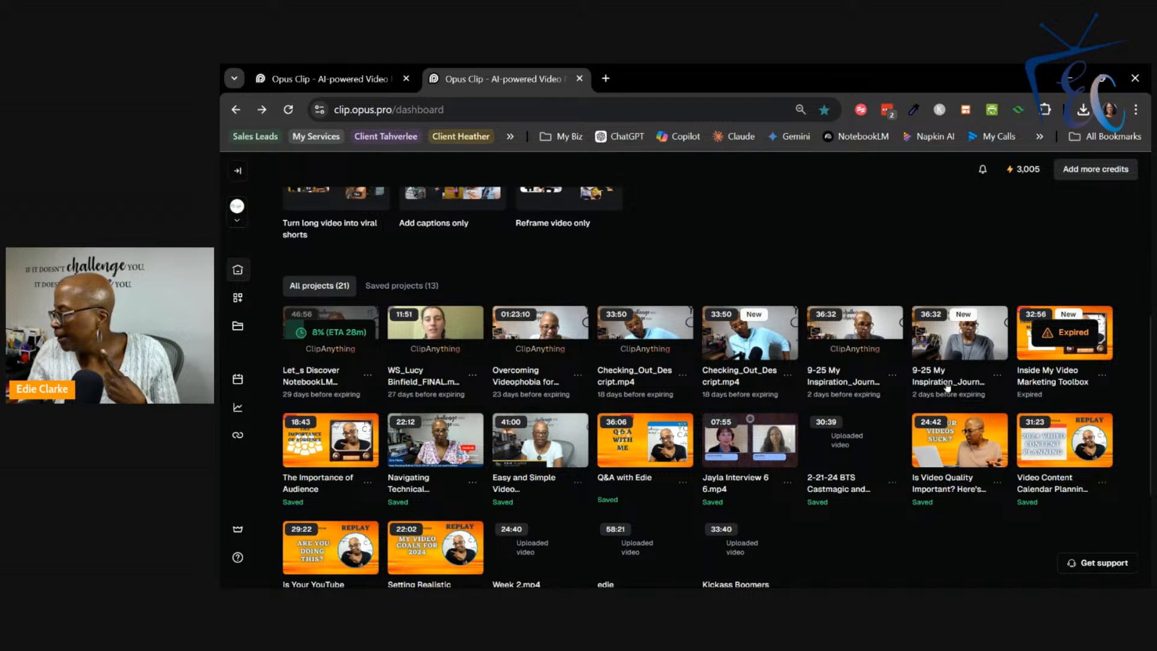
{"action": "left_click", "coordinate": [868, 333]}
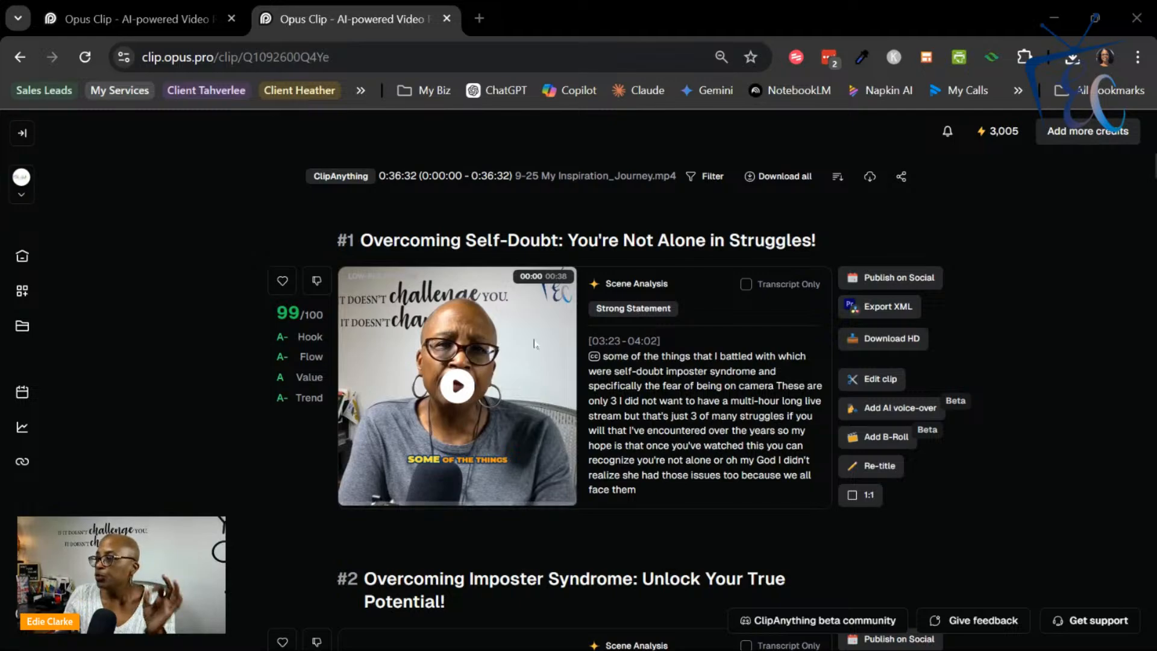
- Look through all the generated clips of the Inspiration Journey project, from the top-ranked one to the last
{"action": "scroll", "coordinate": [433, 348], "scroll_direction": "down", "scroll_amount": 9}
{"action": "scroll", "coordinate": [434, 348], "scroll_direction": "down", "scroll_amount": 15}
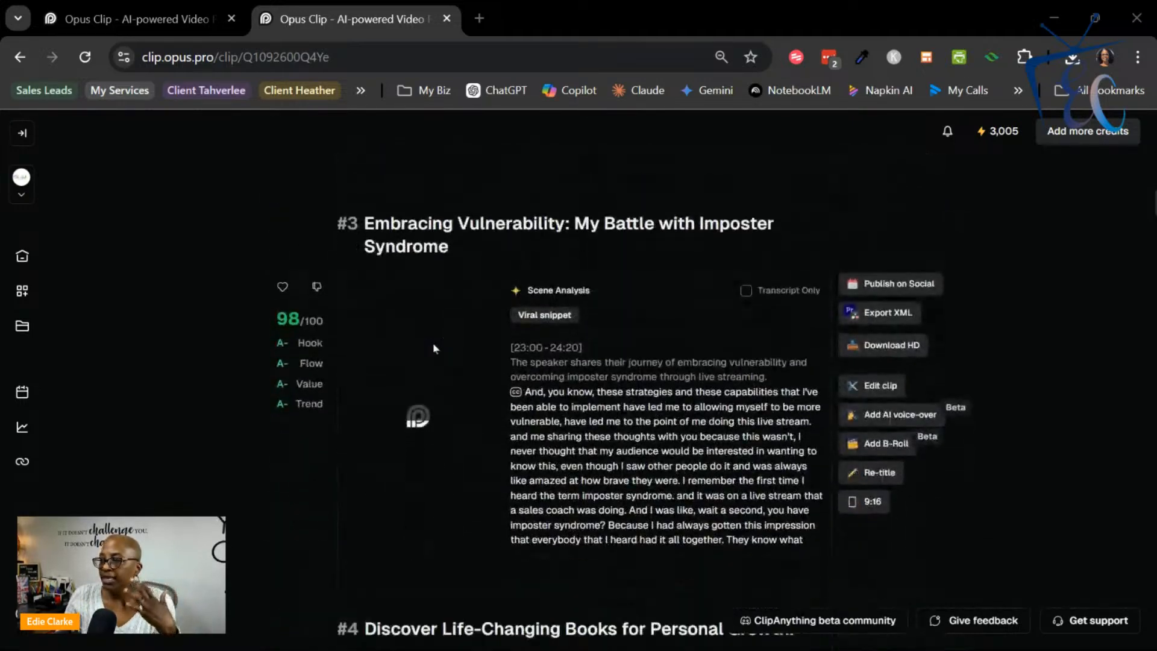
{"action": "scroll", "coordinate": [434, 348], "scroll_direction": "down", "scroll_amount": 20}
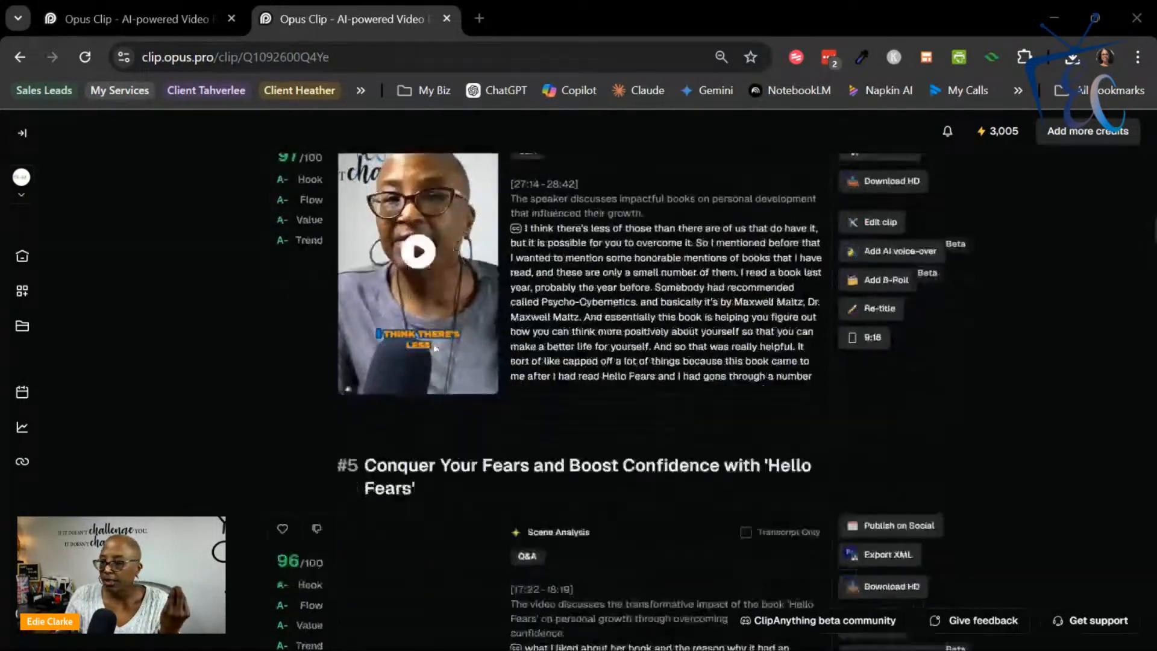
{"action": "scroll", "coordinate": [435, 348], "scroll_direction": "down", "scroll_amount": 20}
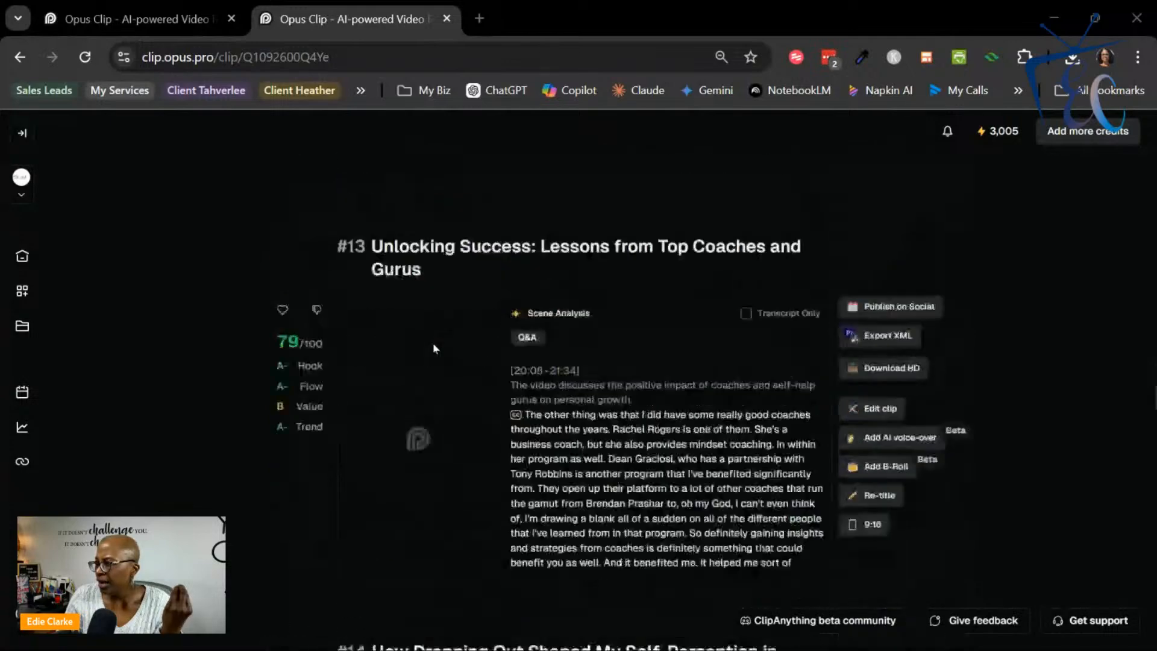
{"action": "scroll", "coordinate": [434, 349], "scroll_direction": "down", "scroll_amount": 20}
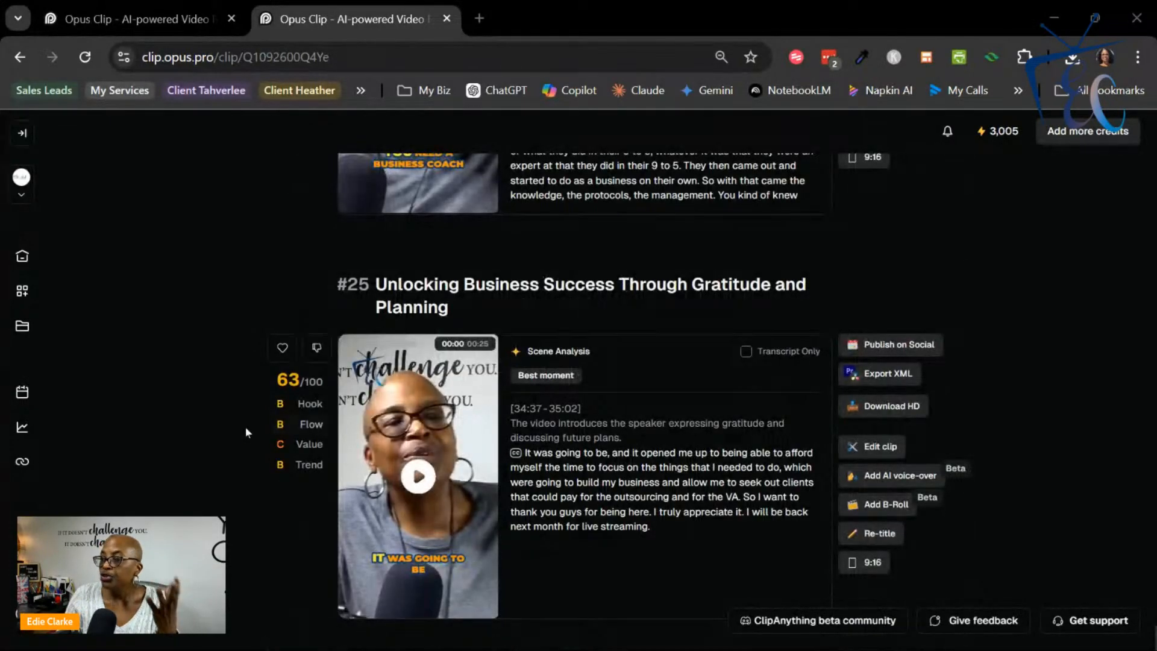
{"action": "scroll", "coordinate": [210, 421], "scroll_direction": "up", "scroll_amount": 20}
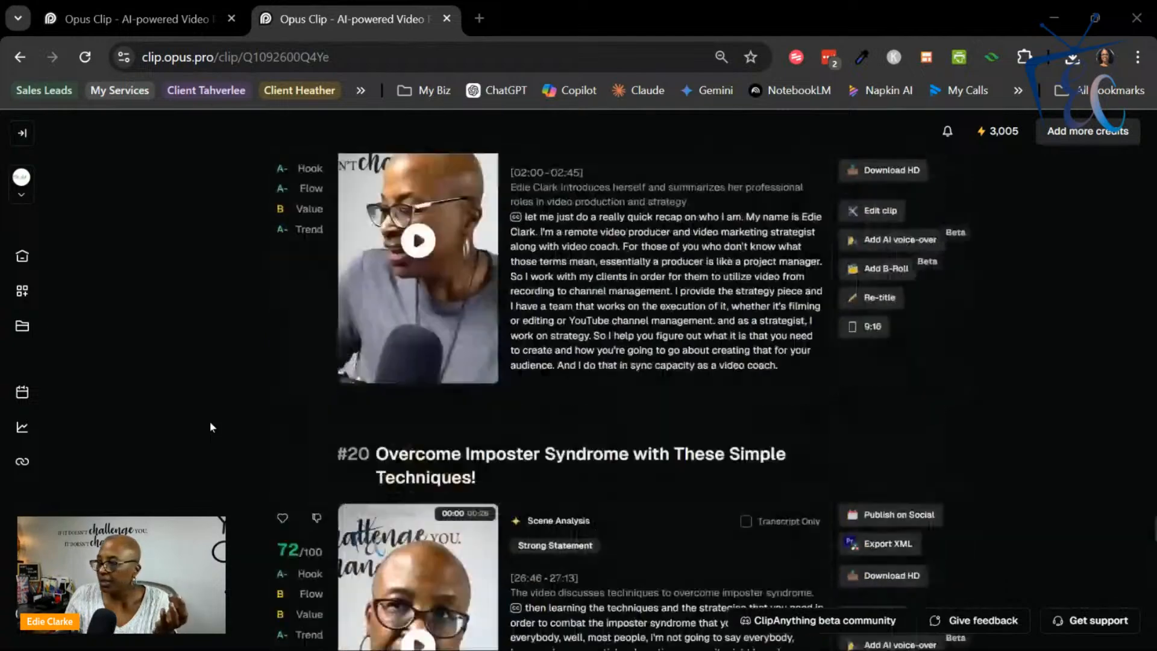
{"action": "scroll", "coordinate": [210, 421], "scroll_direction": "up", "scroll_amount": 20}
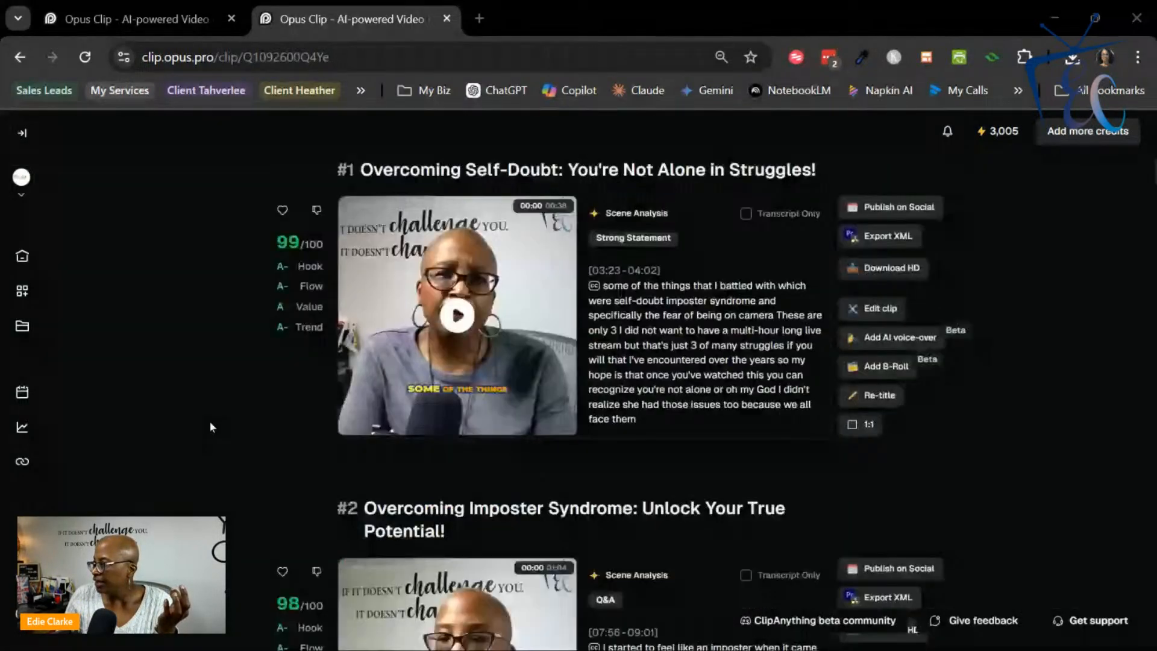
{"action": "scroll", "coordinate": [210, 422], "scroll_direction": "up", "scroll_amount": 2}
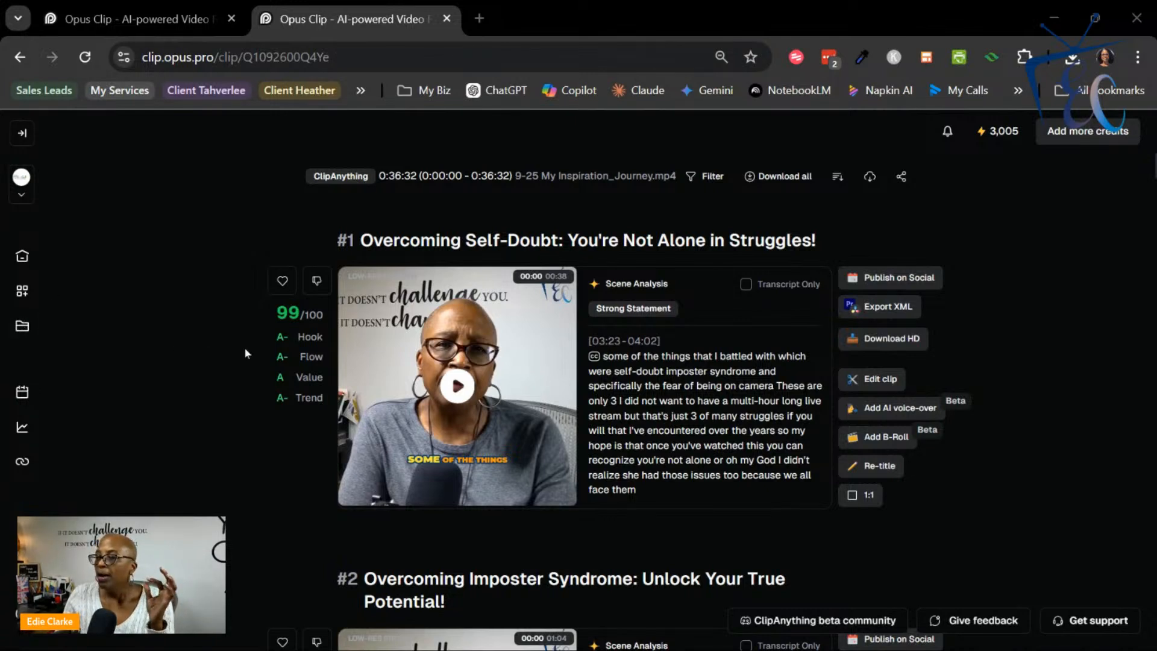
- Compare the viral scores down the clip list and read the lowest-ranked clip's Hook, Flow, Value and Trend explanations
{"action": "mouse_move", "coordinate": [280, 325]}
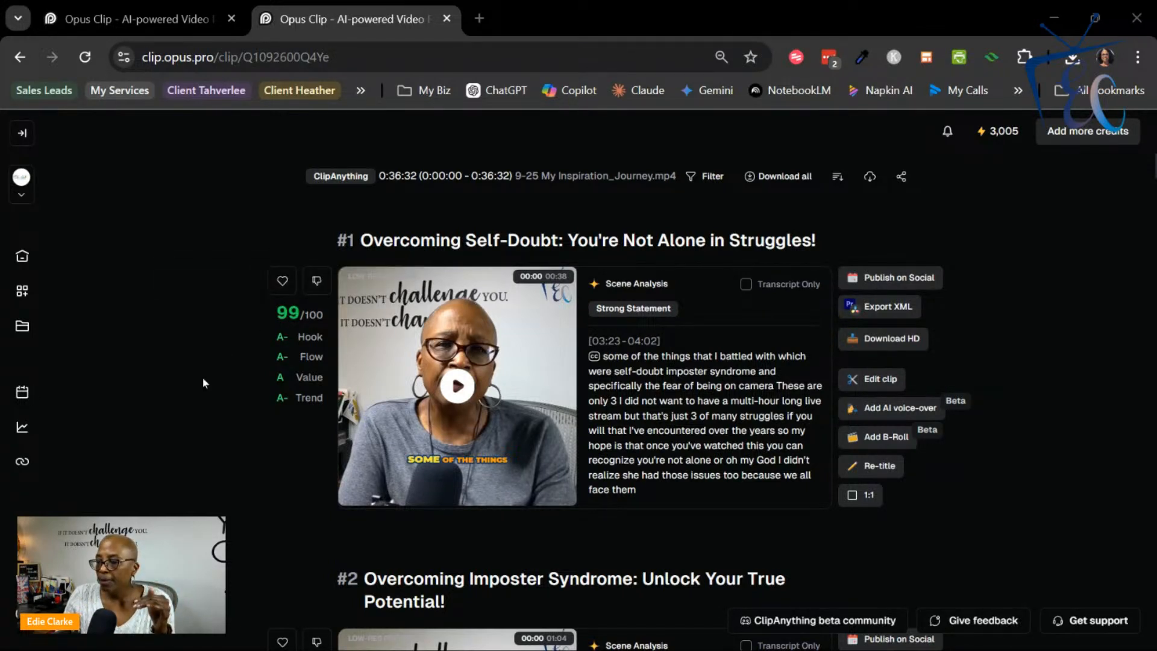
{"action": "scroll", "coordinate": [203, 382], "scroll_direction": "down", "scroll_amount": 2}
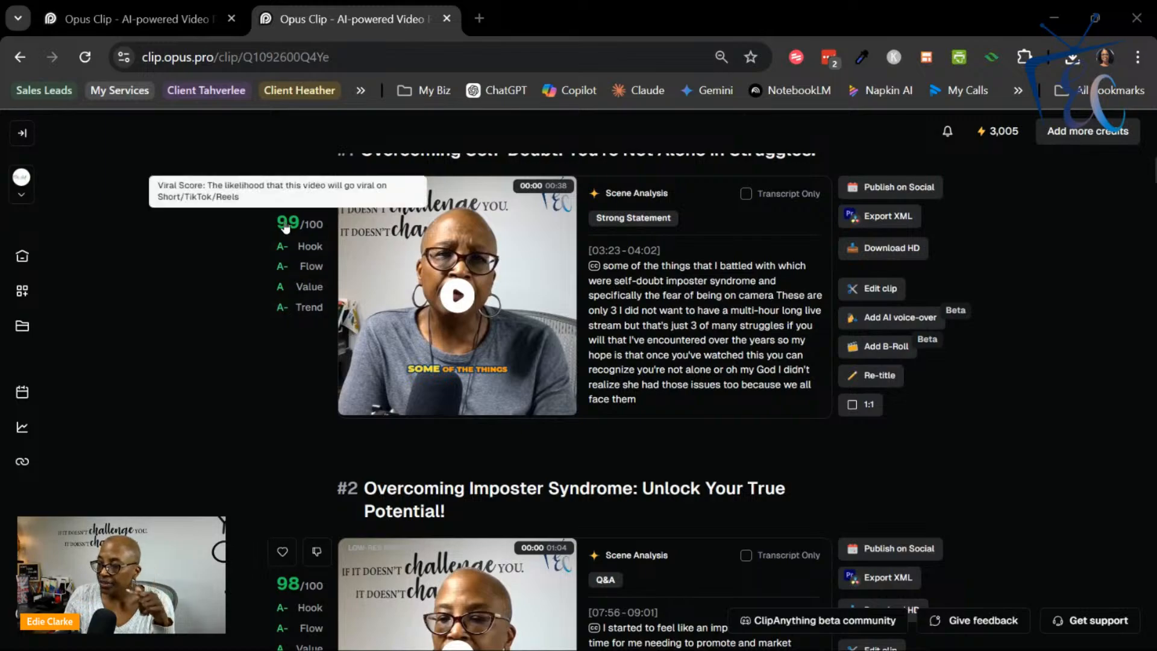
{"action": "scroll", "coordinate": [205, 334], "scroll_direction": "down", "scroll_amount": 15}
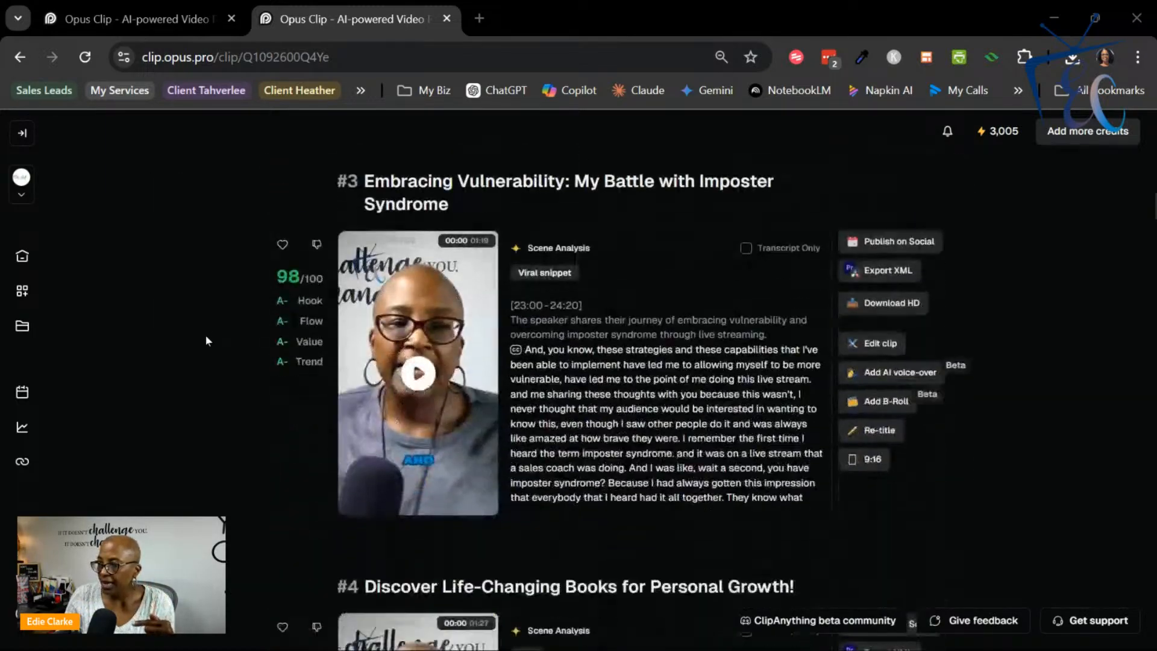
{"action": "scroll", "coordinate": [205, 334], "scroll_direction": "down", "scroll_amount": 20}
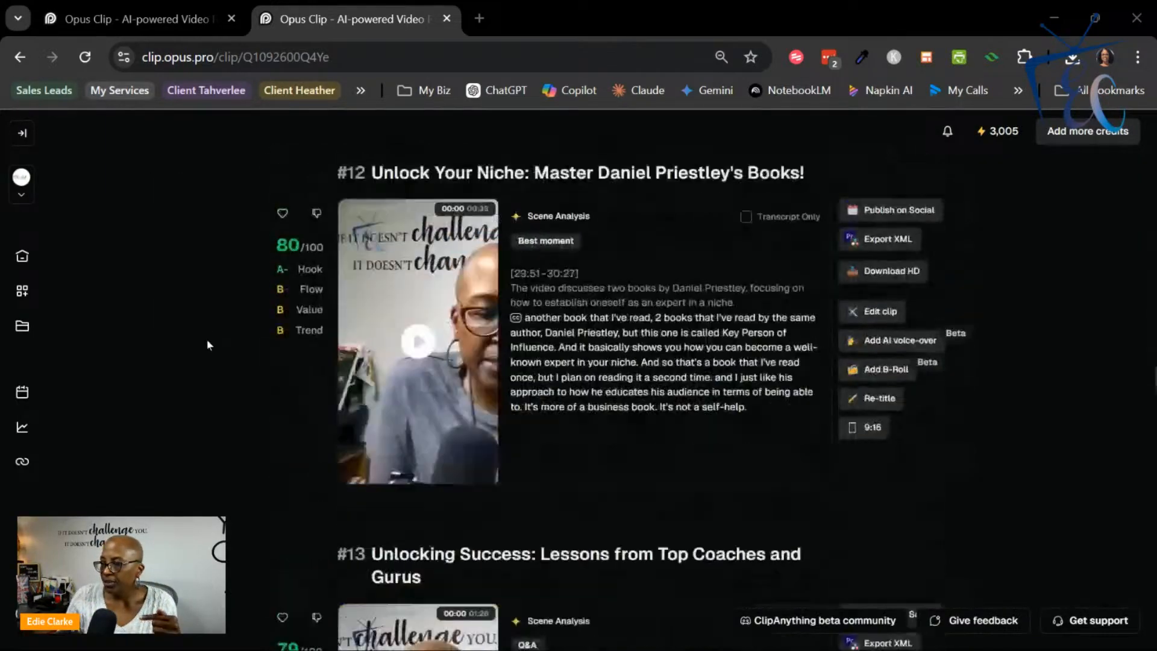
{"action": "scroll", "coordinate": [207, 344], "scroll_direction": "down", "scroll_amount": 20}
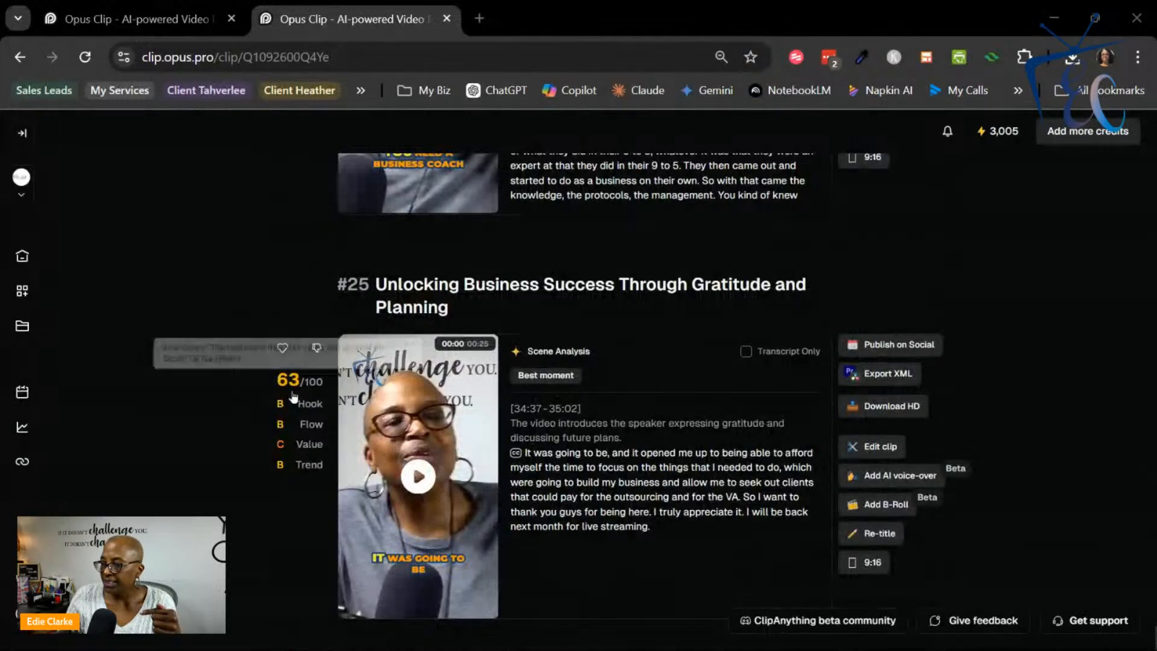
{"action": "mouse_move", "coordinate": [313, 399]}
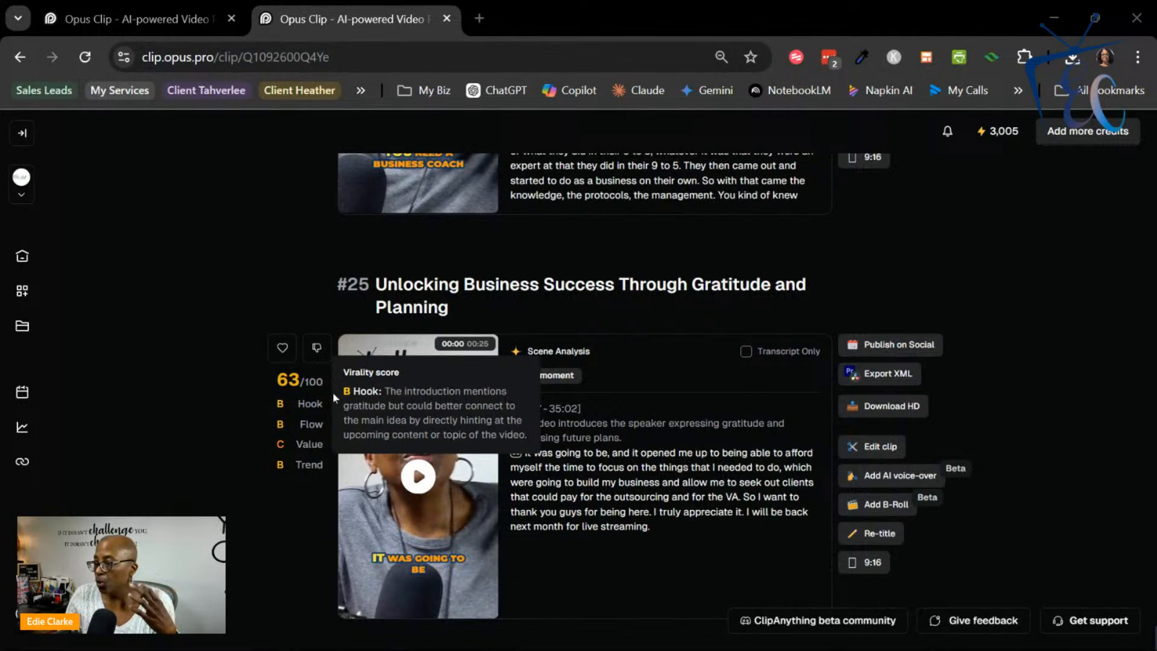
{"action": "mouse_move", "coordinate": [306, 426]}
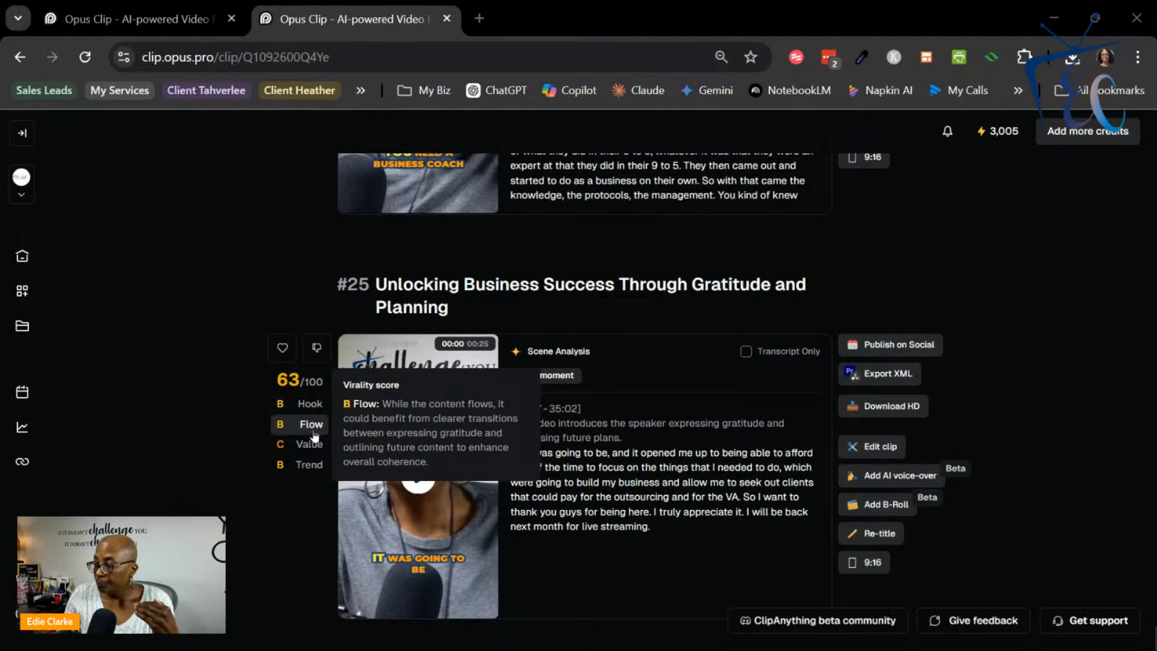
{"action": "mouse_move", "coordinate": [313, 449]}
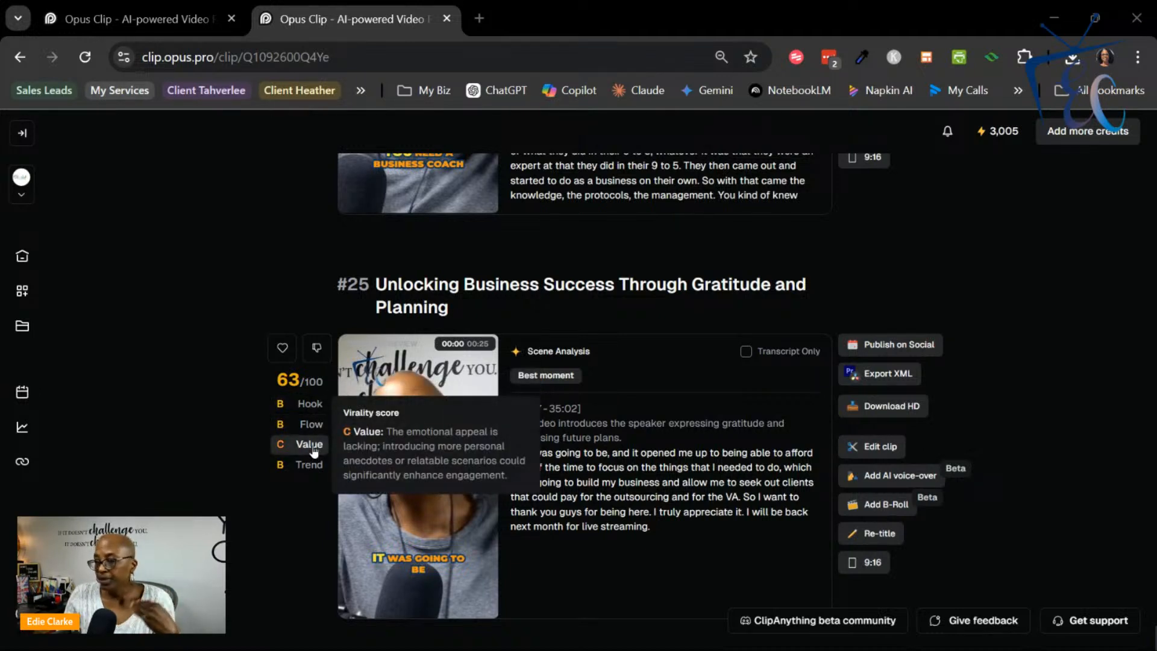
{"action": "mouse_move", "coordinate": [309, 470]}
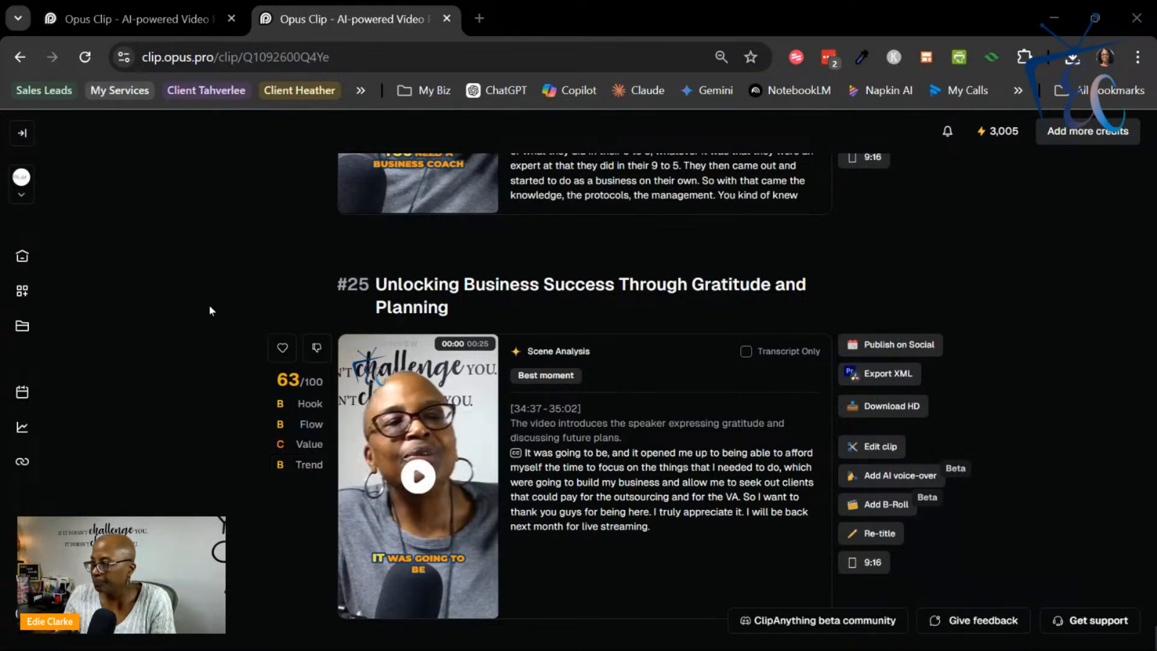
- Read the virality score breakdown of the top-ranked clip and examine the second clip's scene analysis
{"action": "scroll", "coordinate": [209, 304], "scroll_direction": "up", "scroll_amount": 4}
{"action": "scroll", "coordinate": [208, 305], "scroll_direction": "up", "scroll_amount": 20}
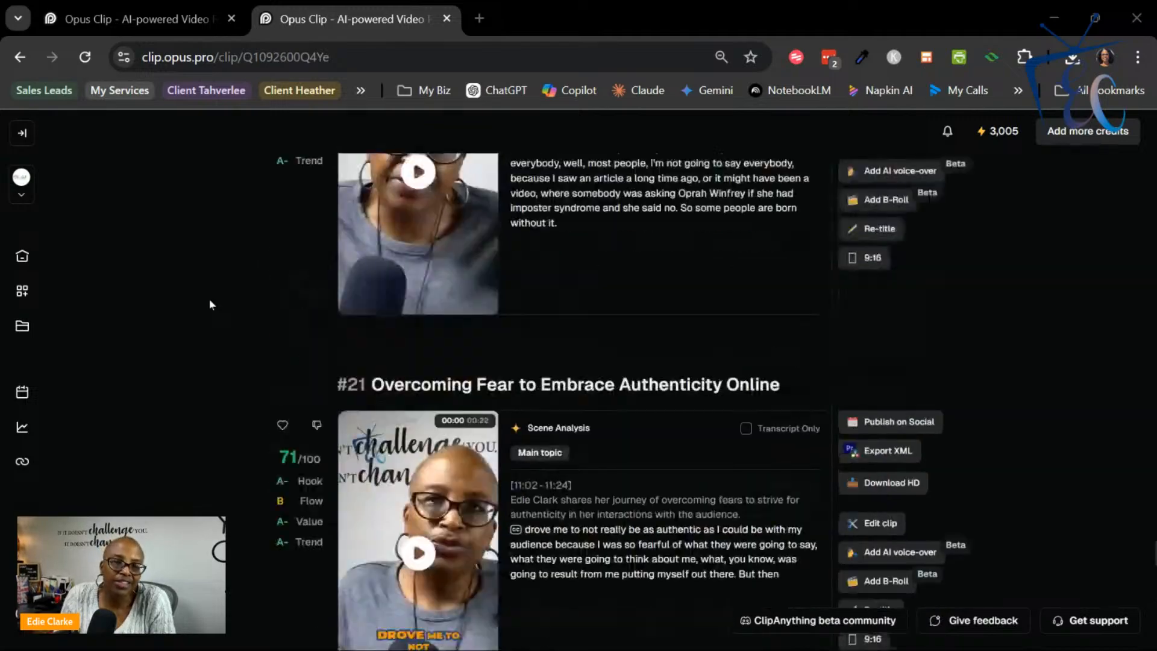
{"action": "scroll", "coordinate": [208, 304], "scroll_direction": "up", "scroll_amount": 20}
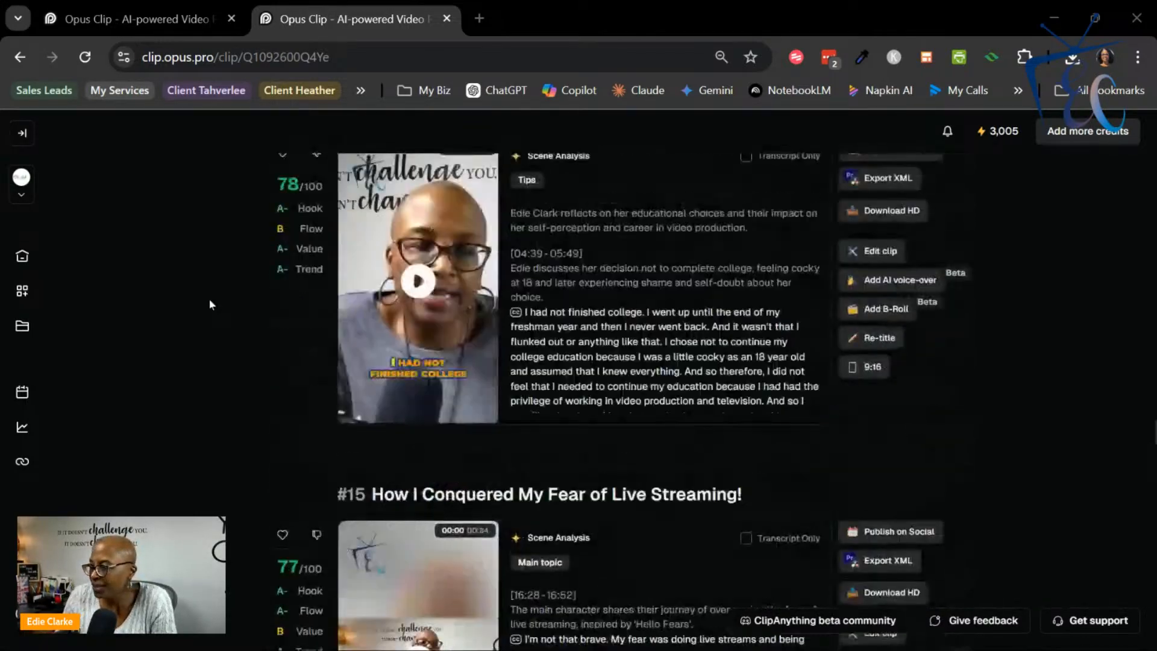
{"action": "scroll", "coordinate": [218, 303], "scroll_direction": "up", "scroll_amount": 20}
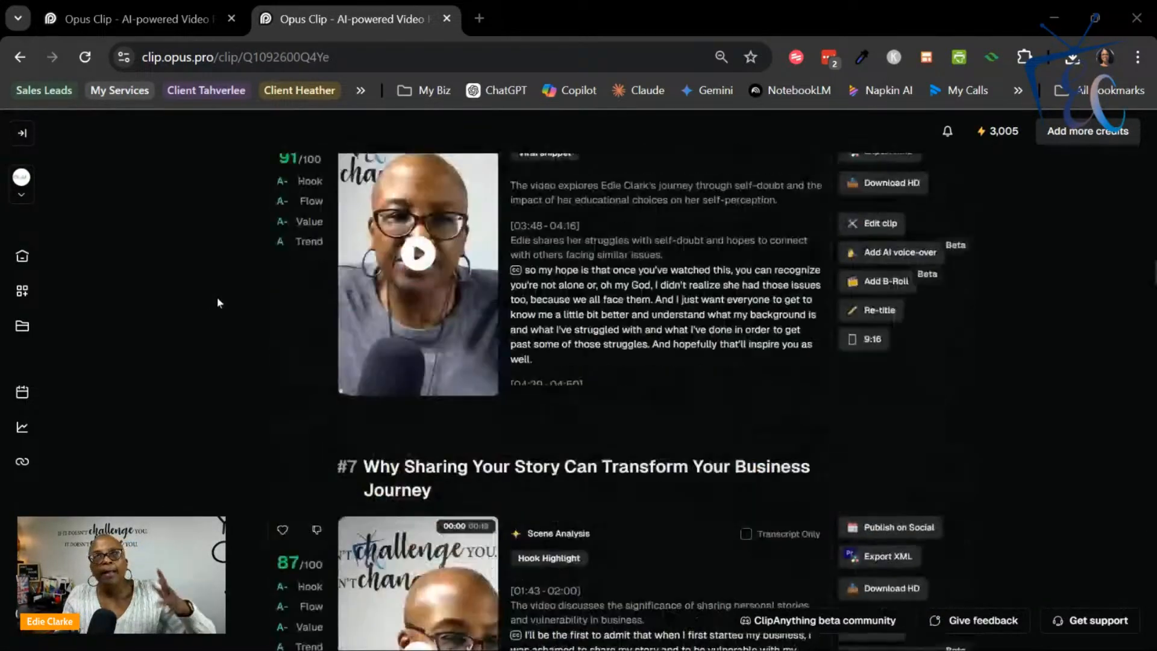
{"action": "scroll", "coordinate": [218, 302], "scroll_direction": "up", "scroll_amount": 10}
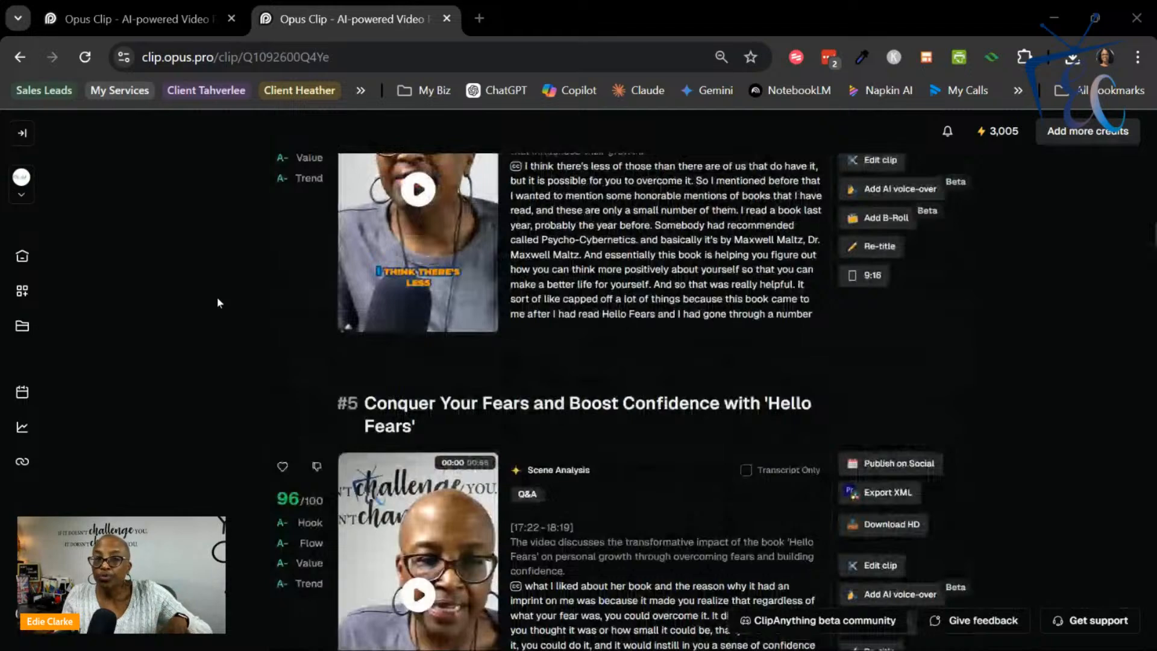
{"action": "scroll", "coordinate": [218, 301], "scroll_direction": "up", "scroll_amount": 20}
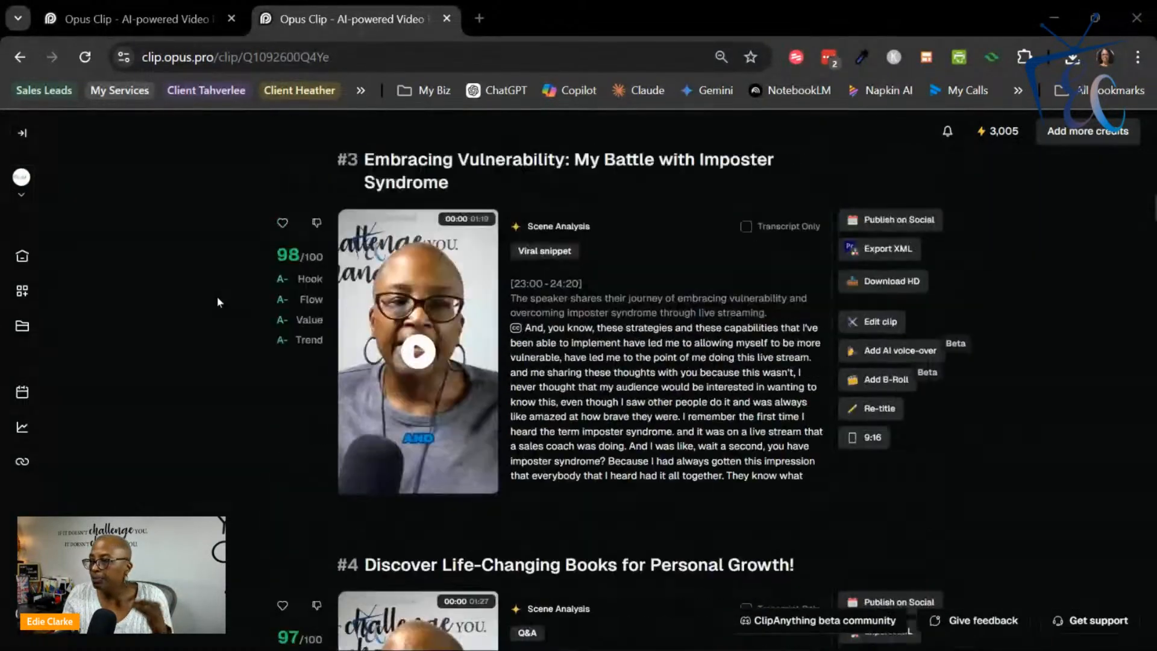
{"action": "scroll", "coordinate": [218, 302], "scroll_direction": "up", "scroll_amount": 20}
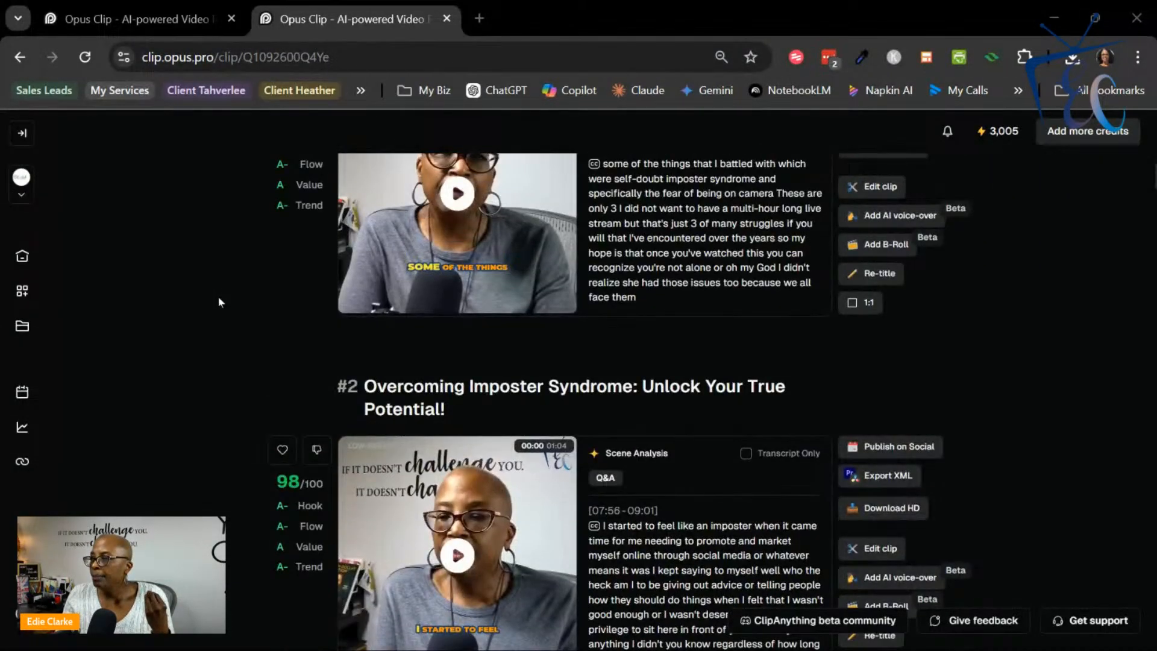
{"action": "scroll", "coordinate": [218, 302], "scroll_direction": "up", "scroll_amount": 1}
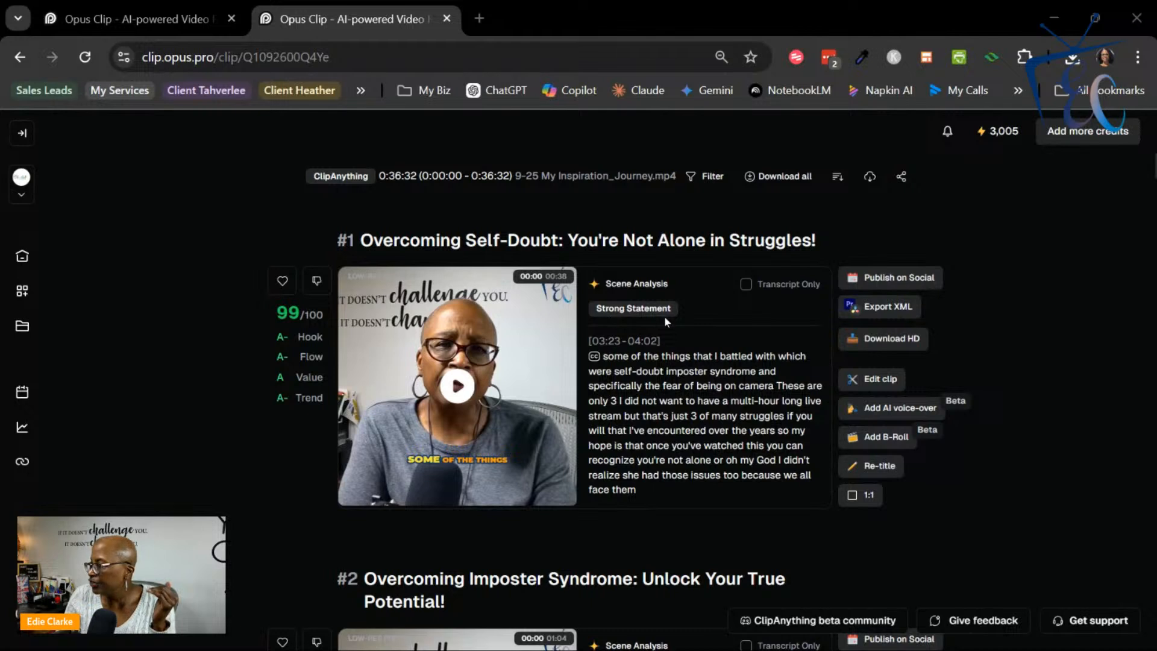
{"action": "mouse_move", "coordinate": [302, 320]}
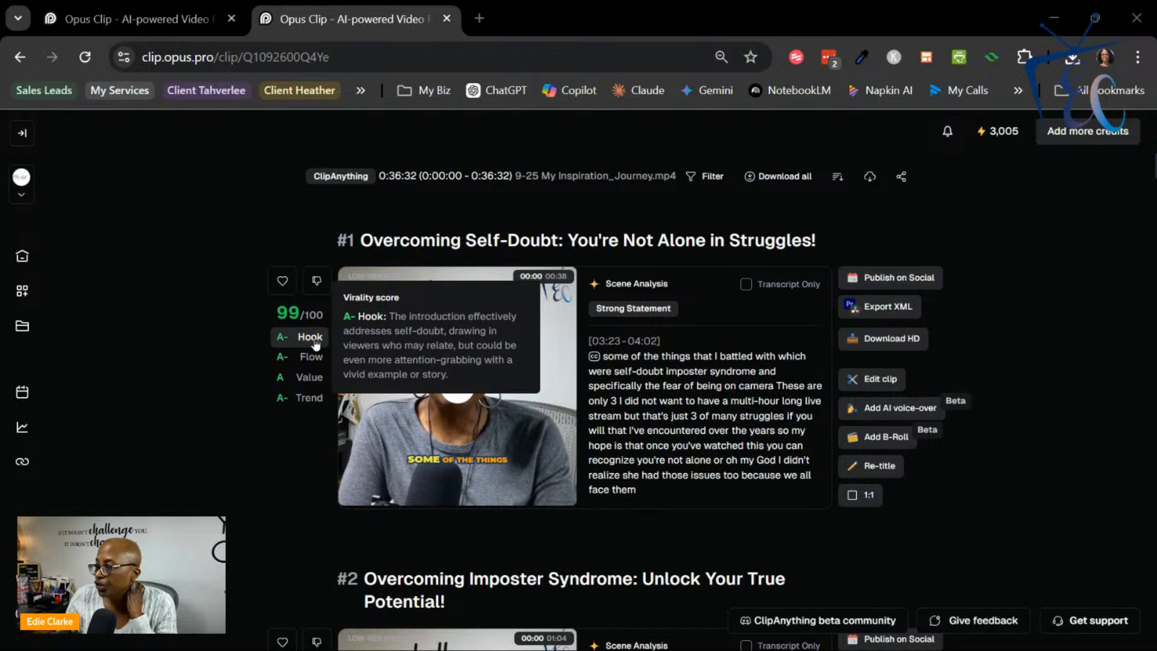
{"action": "mouse_move", "coordinate": [314, 368]}
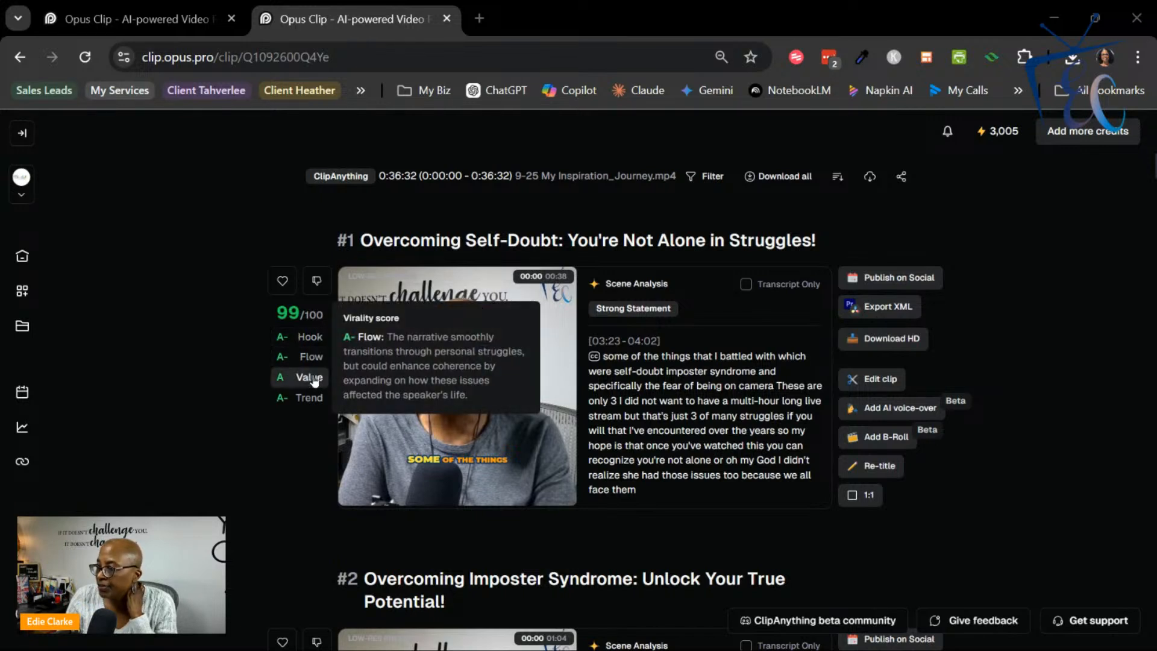
{"action": "mouse_move", "coordinate": [312, 390]}
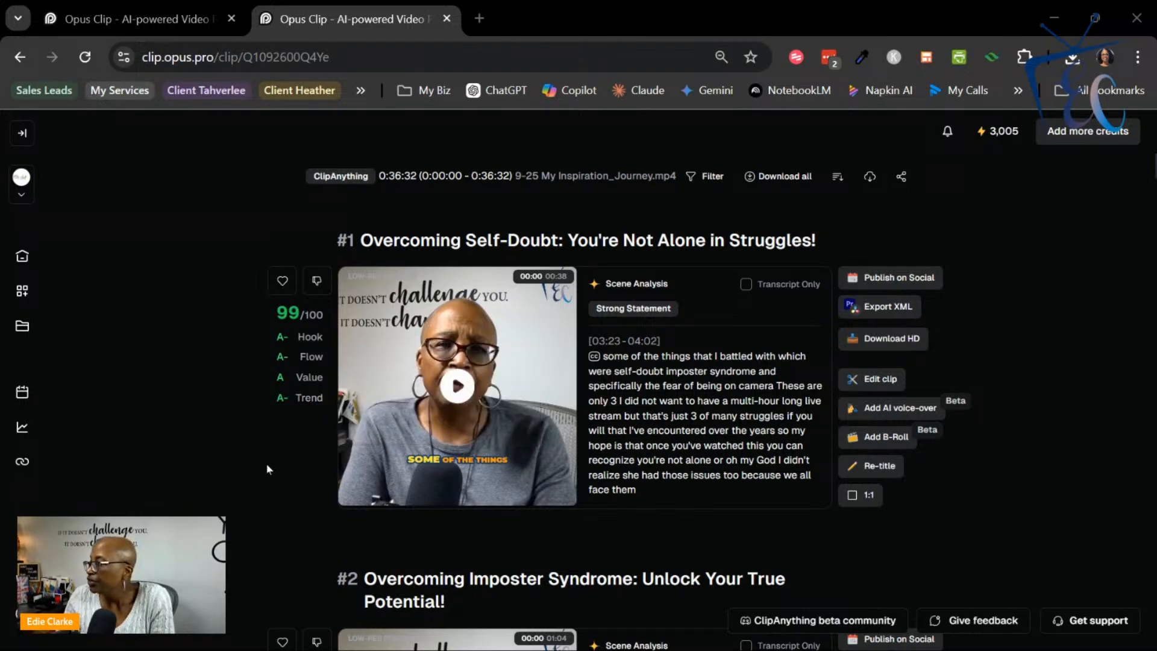
{"action": "scroll", "coordinate": [606, 366], "scroll_direction": "down", "scroll_amount": 6}
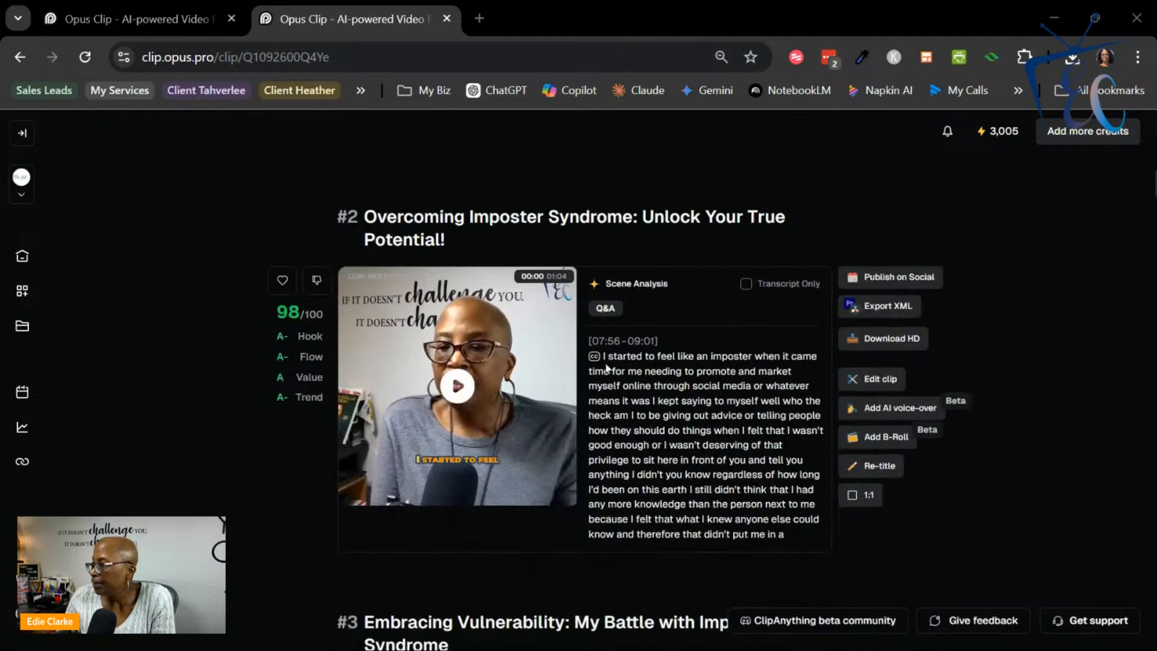
{"action": "scroll", "coordinate": [606, 366], "scroll_direction": "up", "scroll_amount": 6}
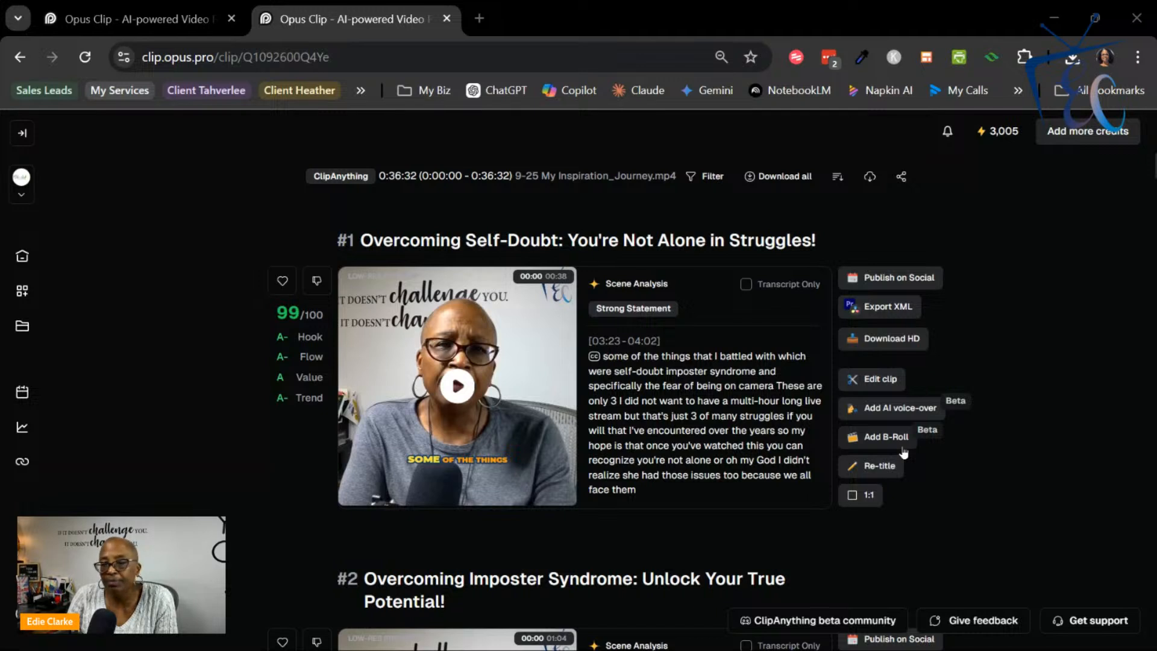
- Check the aspect ratio options of the clip "Overcoming Self-Doubt: You're Not Alone in Struggles!" and open that clip in the editor
{"action": "left_click", "coordinate": [866, 502]}
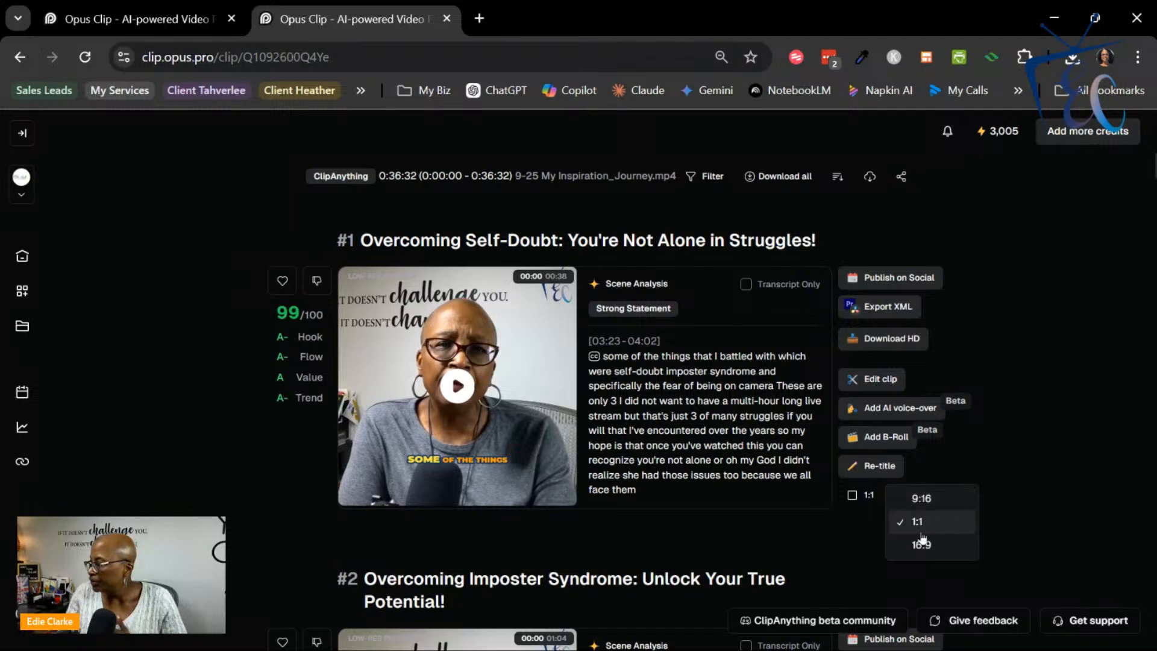
{"action": "left_click", "coordinate": [1042, 474]}
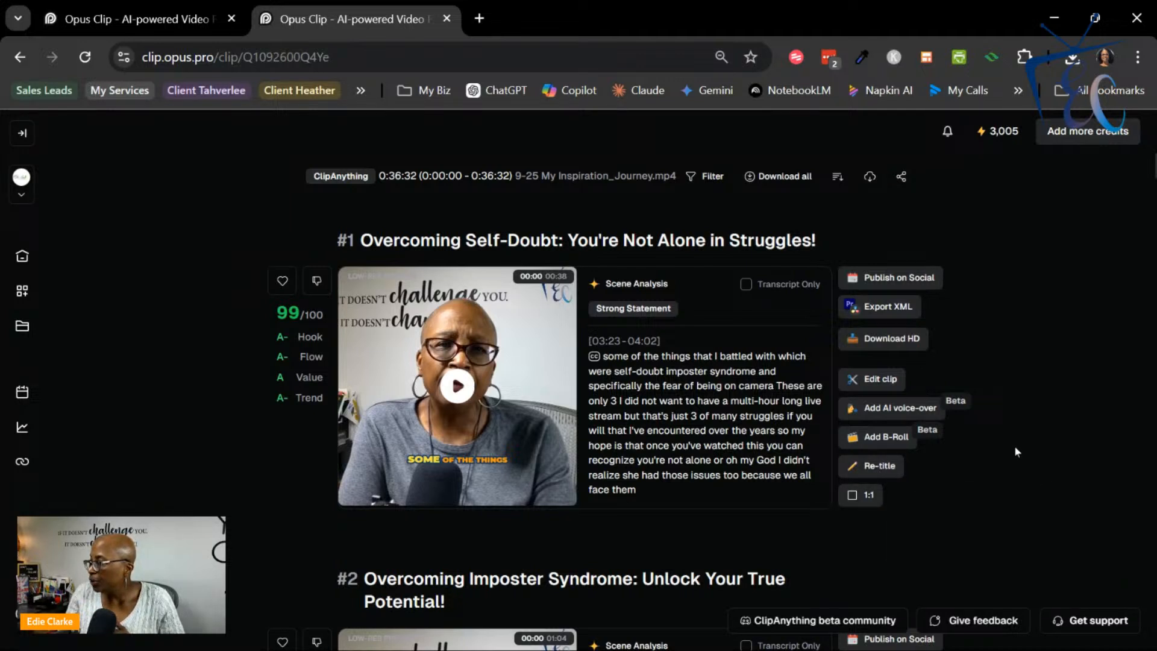
{"action": "left_click", "coordinate": [901, 380]}
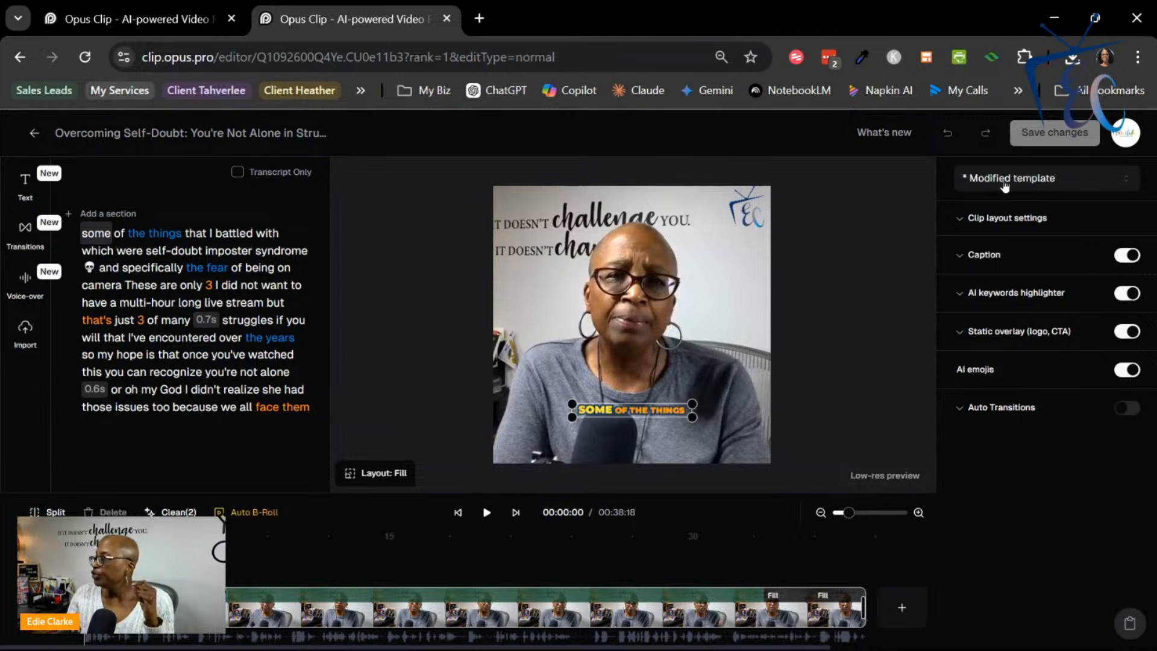
- Check the available templates and examine the clip layout settings: aspect ratio, applicable auto layouts and Fit Layout crop ratio
{"action": "left_click", "coordinate": [1042, 179]}
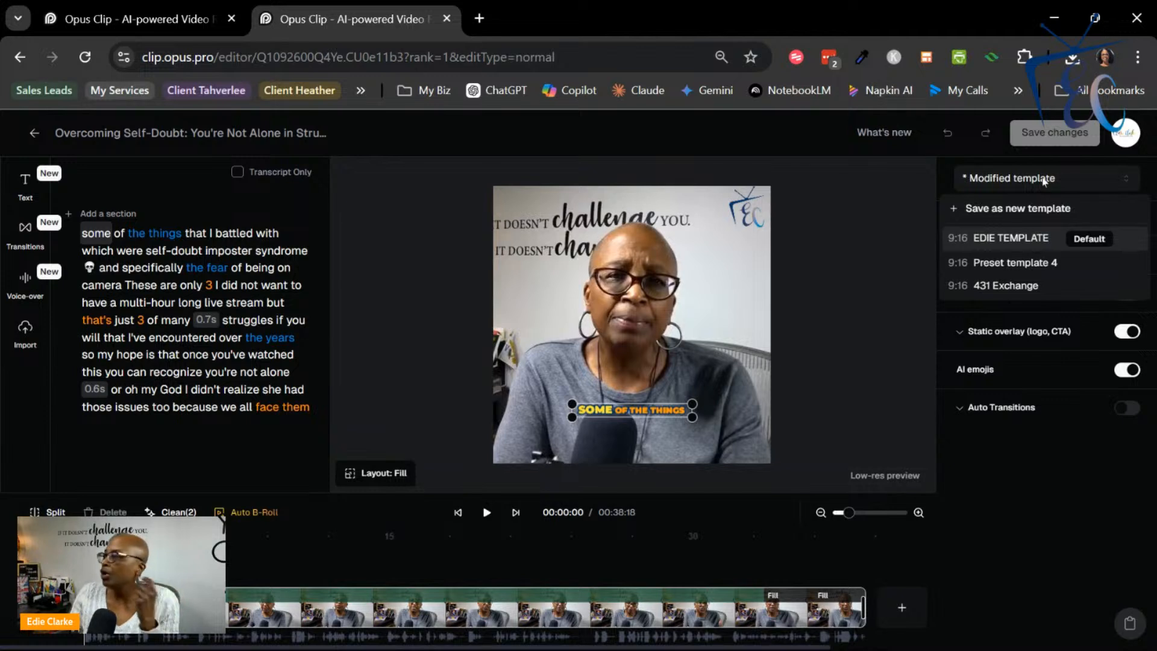
{"action": "left_click", "coordinate": [1011, 517]}
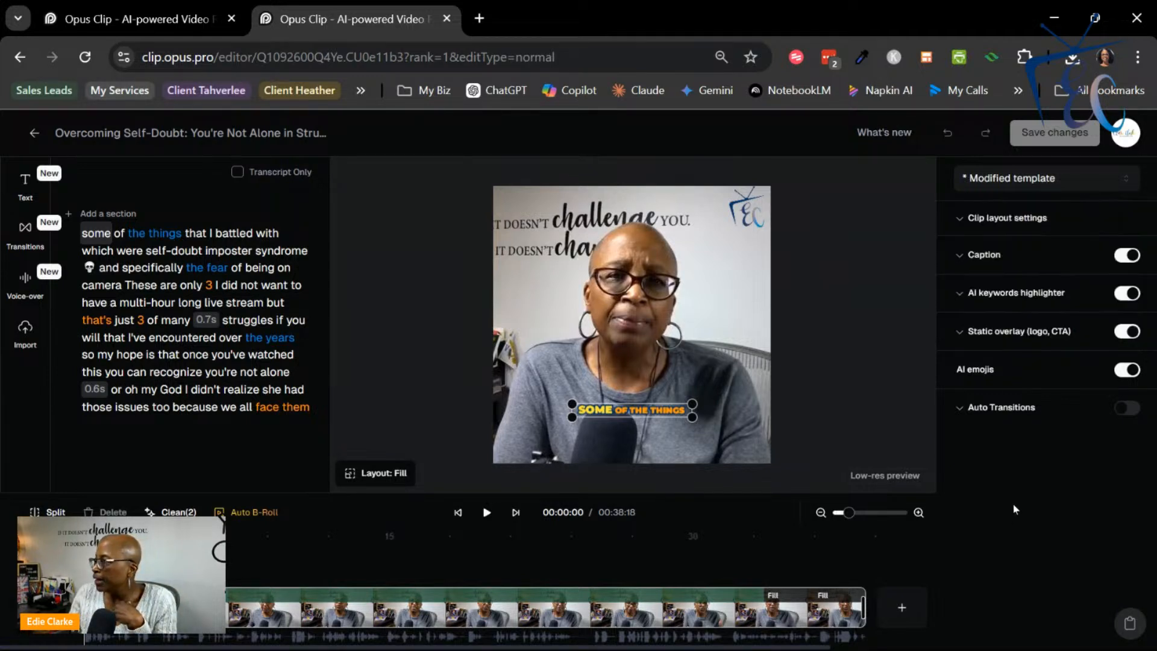
{"action": "left_click", "coordinate": [1010, 219]}
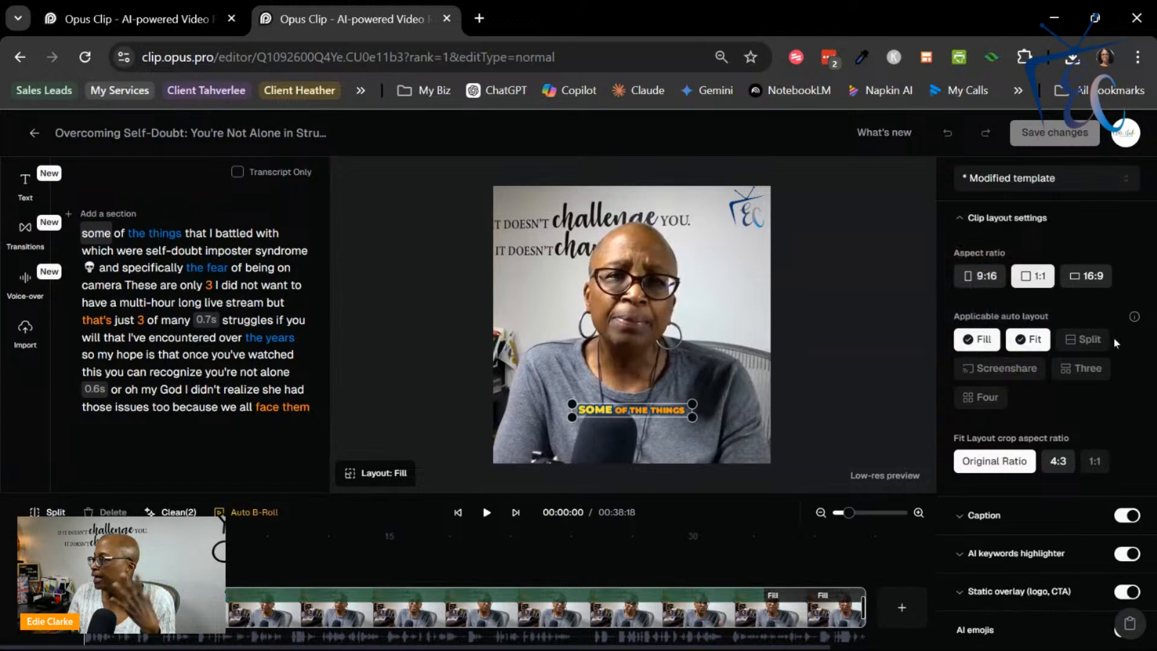
{"action": "mouse_move", "coordinate": [1024, 343]}
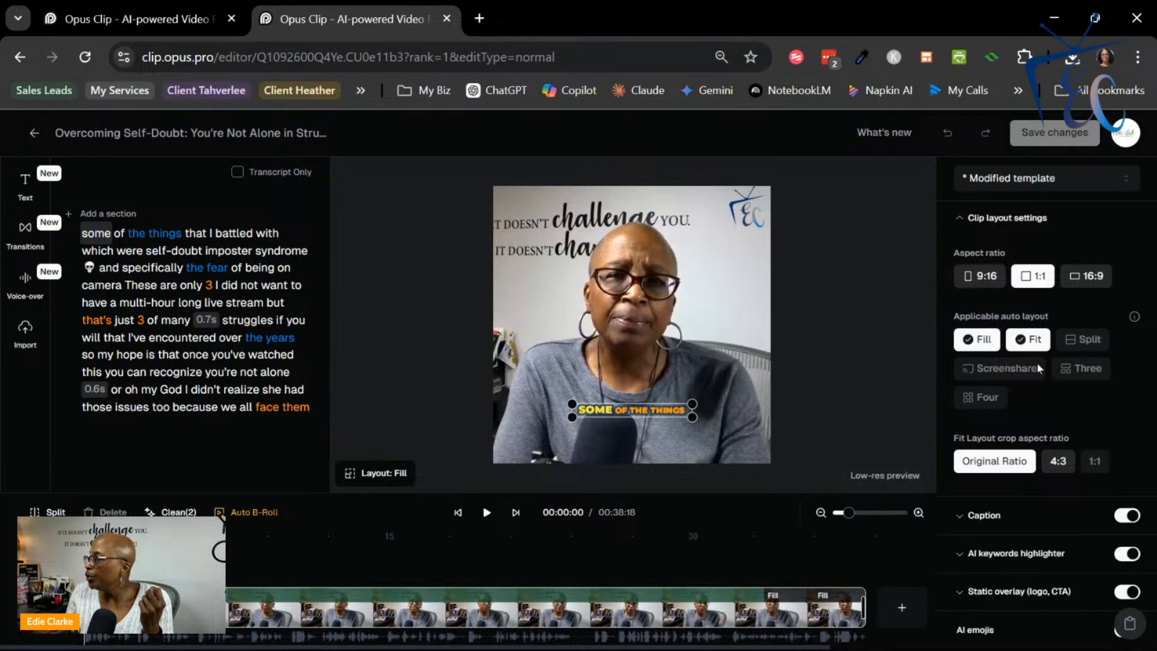
{"action": "mouse_move", "coordinate": [982, 354]}
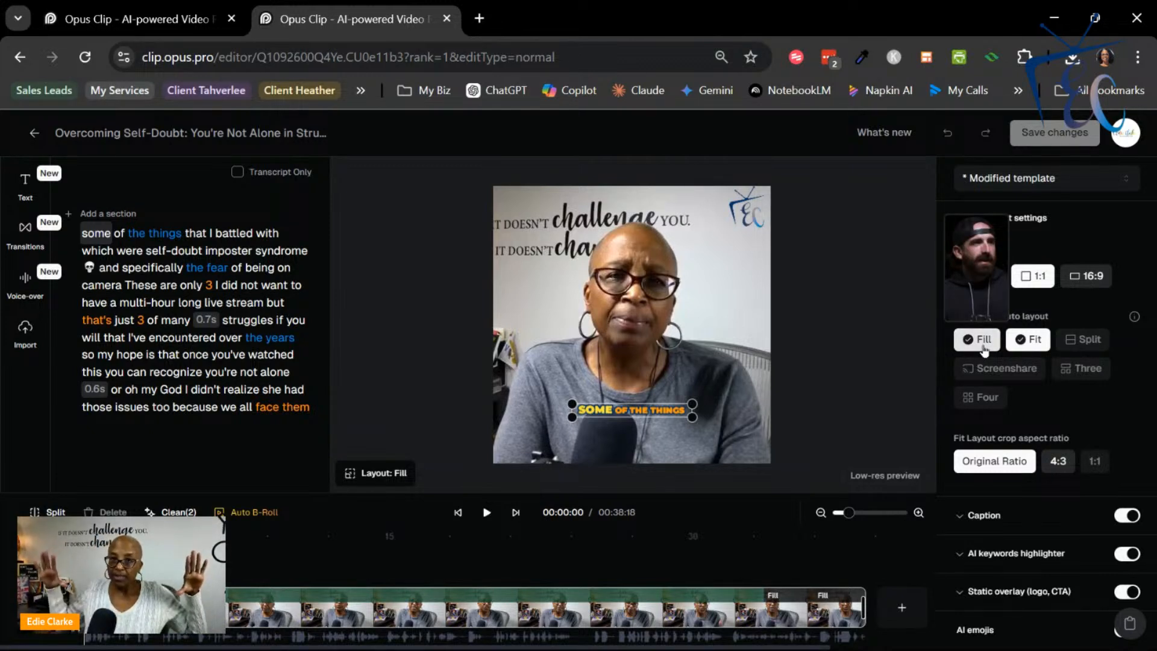
{"action": "left_click", "coordinate": [1018, 342]}
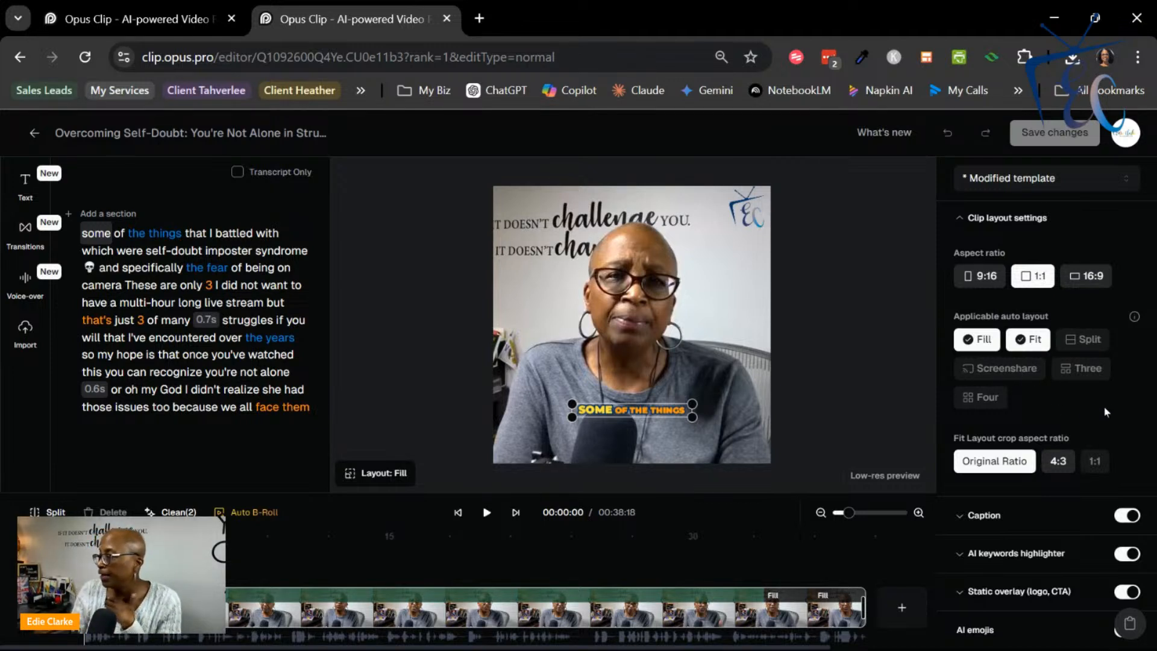
{"action": "scroll", "coordinate": [1087, 393], "scroll_direction": "down", "scroll_amount": 1}
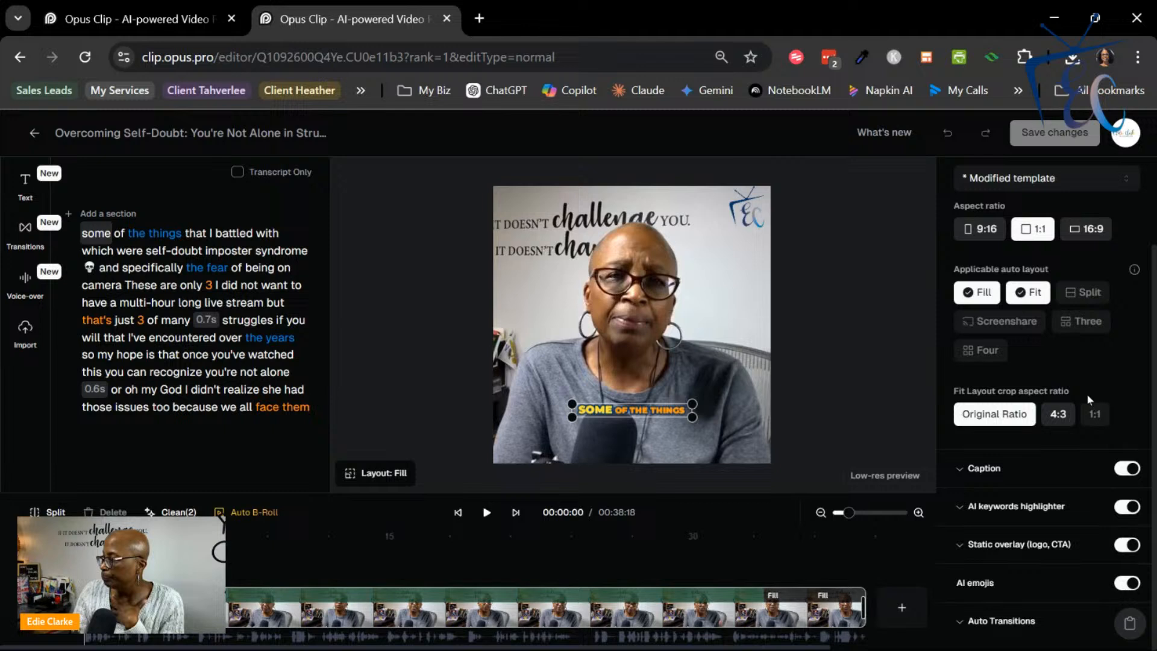
{"action": "left_click", "coordinate": [979, 411]}
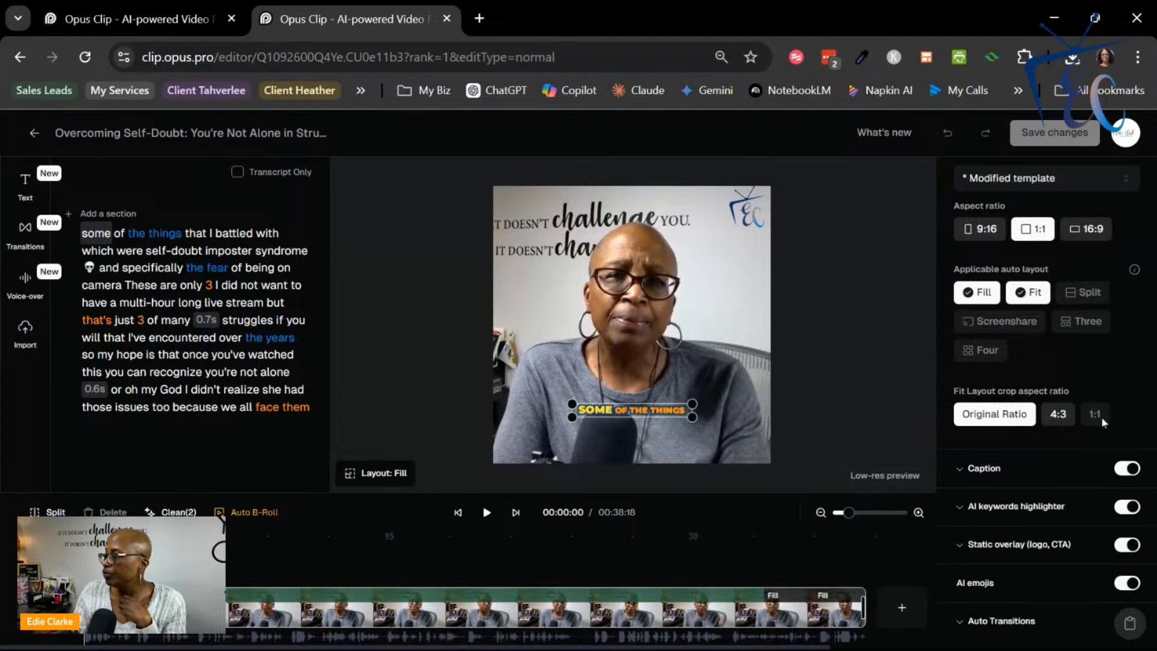
- Examine the caption settings, including the style presets, lines per page, position, animation, amplified word color and font options
{"action": "left_click", "coordinate": [964, 473]}
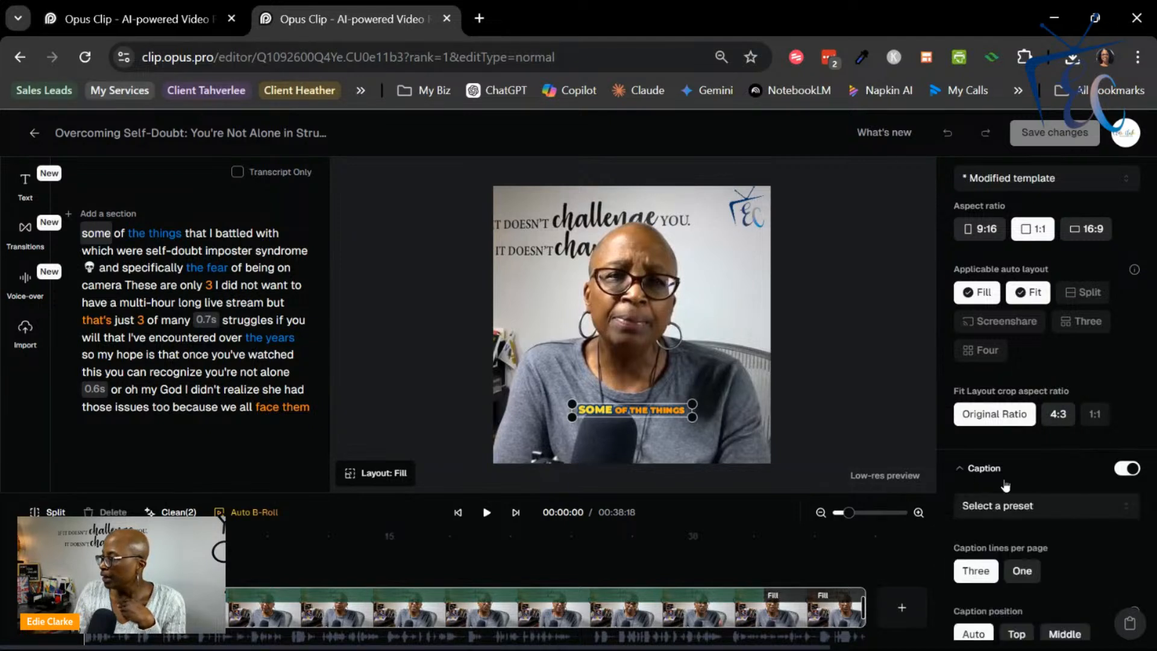
{"action": "scroll", "coordinate": [1059, 276], "scroll_direction": "up", "scroll_amount": 1}
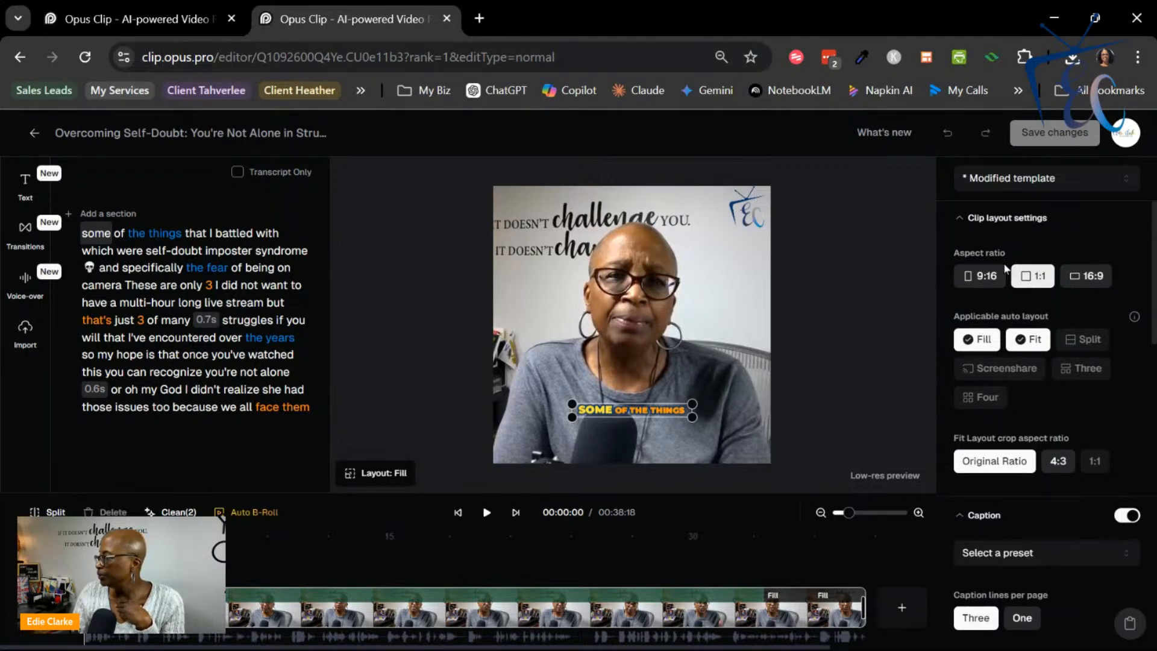
{"action": "left_click", "coordinate": [962, 219]}
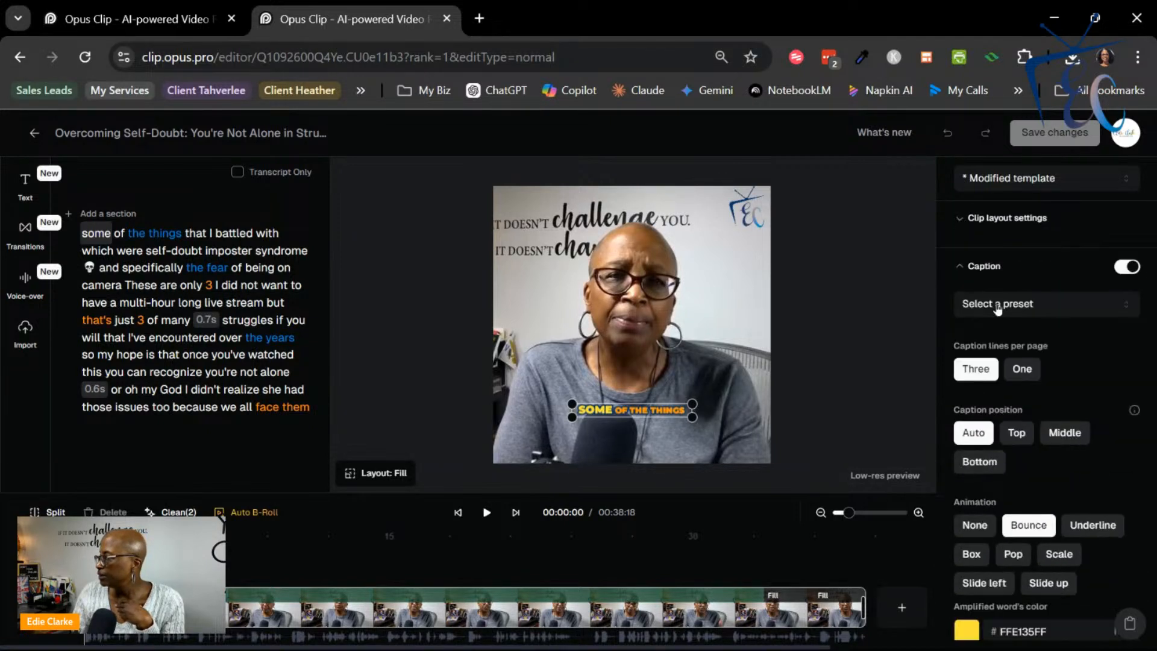
{"action": "left_click", "coordinate": [1039, 299]}
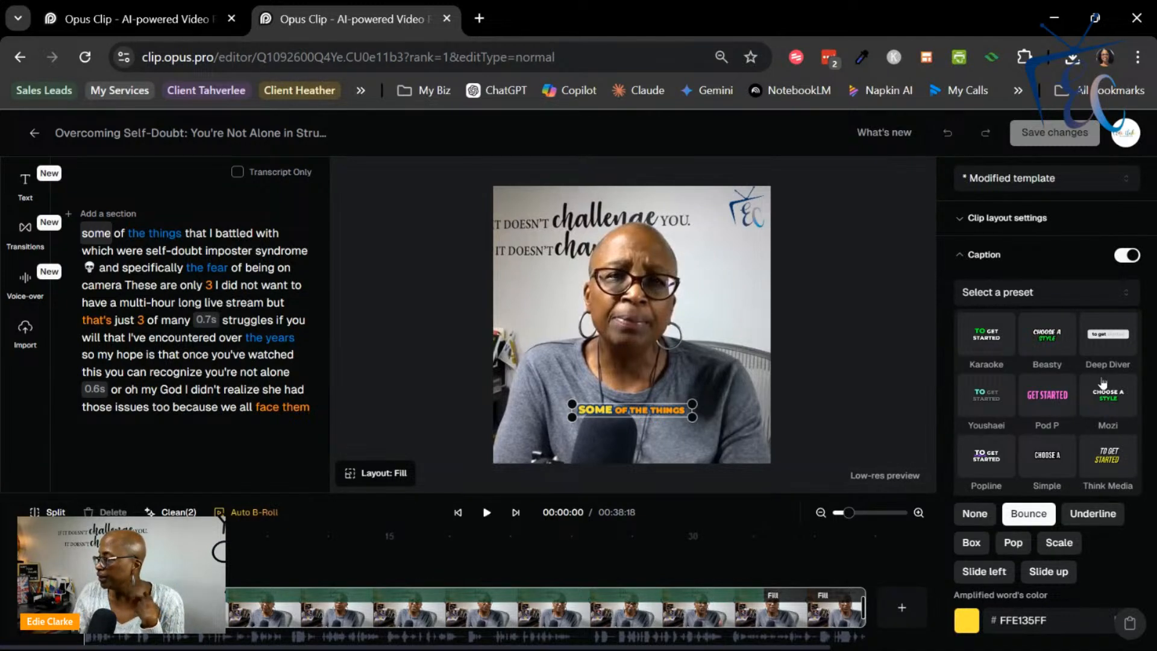
{"action": "left_click", "coordinate": [1087, 301]}
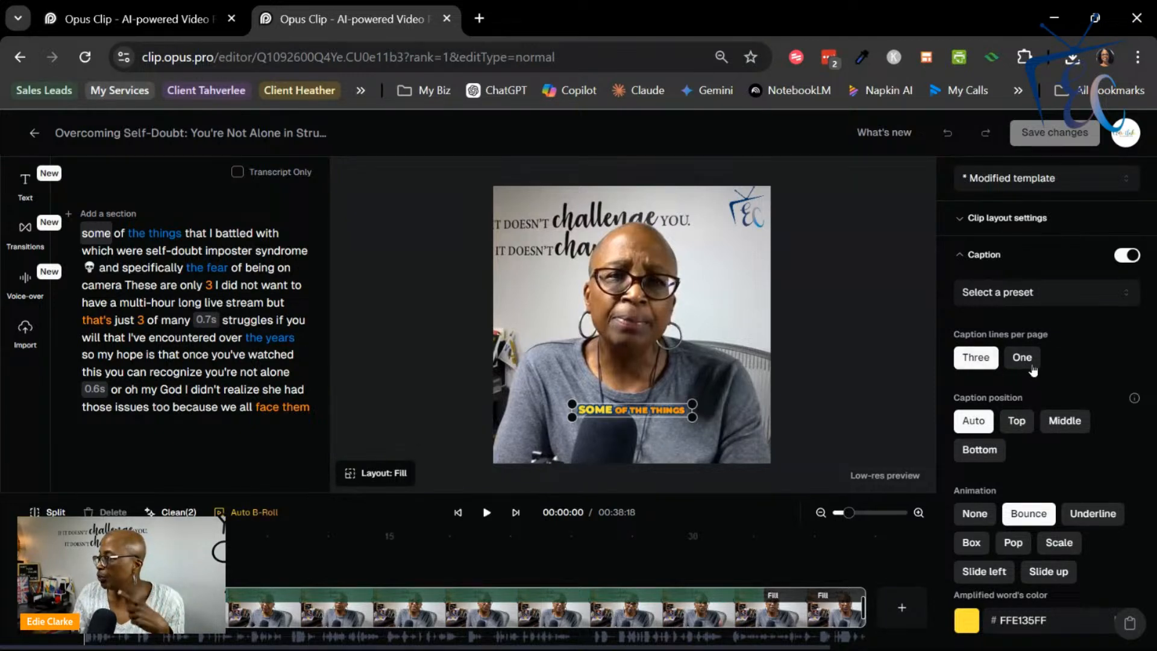
{"action": "left_click", "coordinate": [985, 435]}
{"action": "scroll", "coordinate": [1039, 450], "scroll_direction": "down", "scroll_amount": 3}
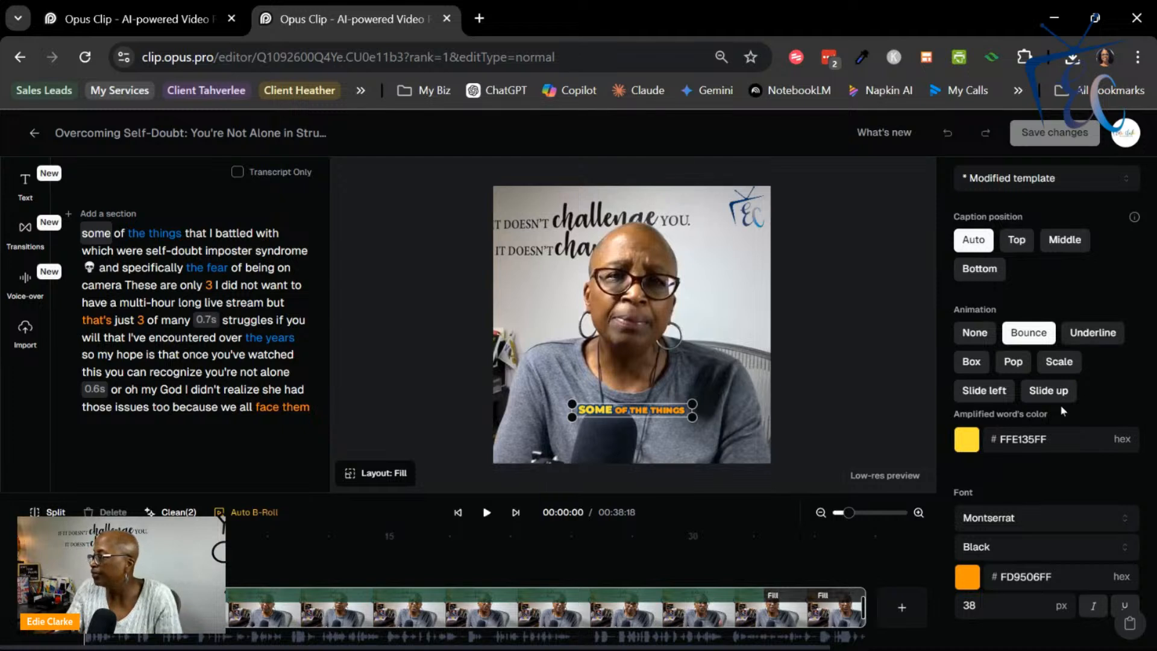
{"action": "scroll", "coordinate": [1061, 408], "scroll_direction": "down", "scroll_amount": 2}
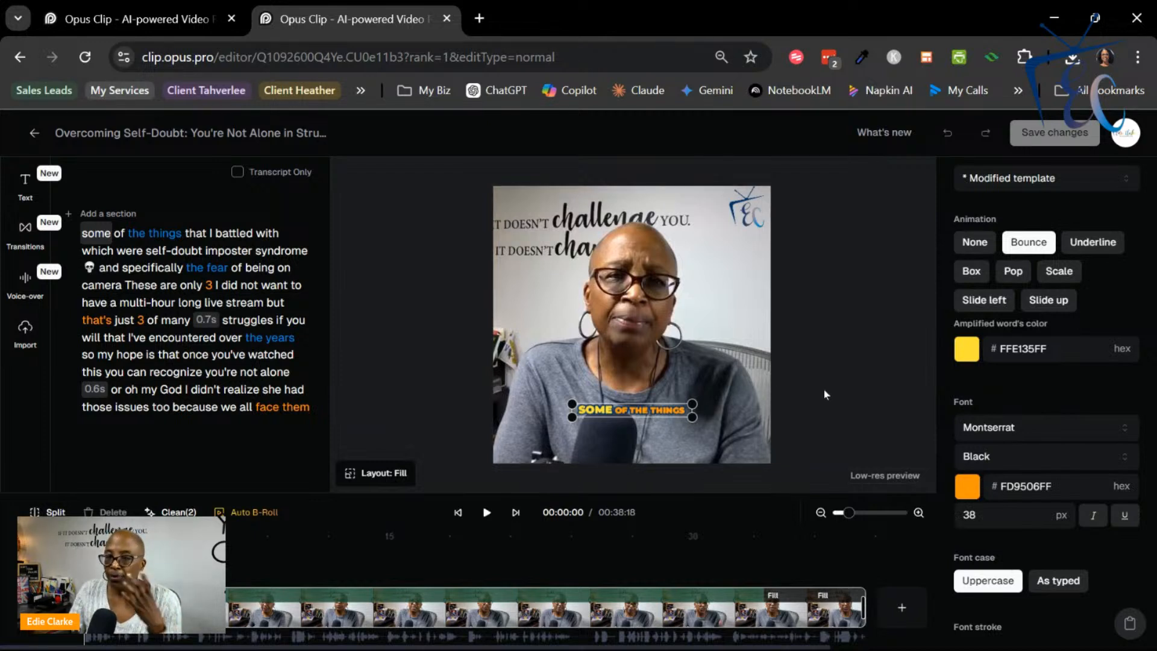
{"action": "scroll", "coordinate": [1051, 370], "scroll_direction": "down", "scroll_amount": 1}
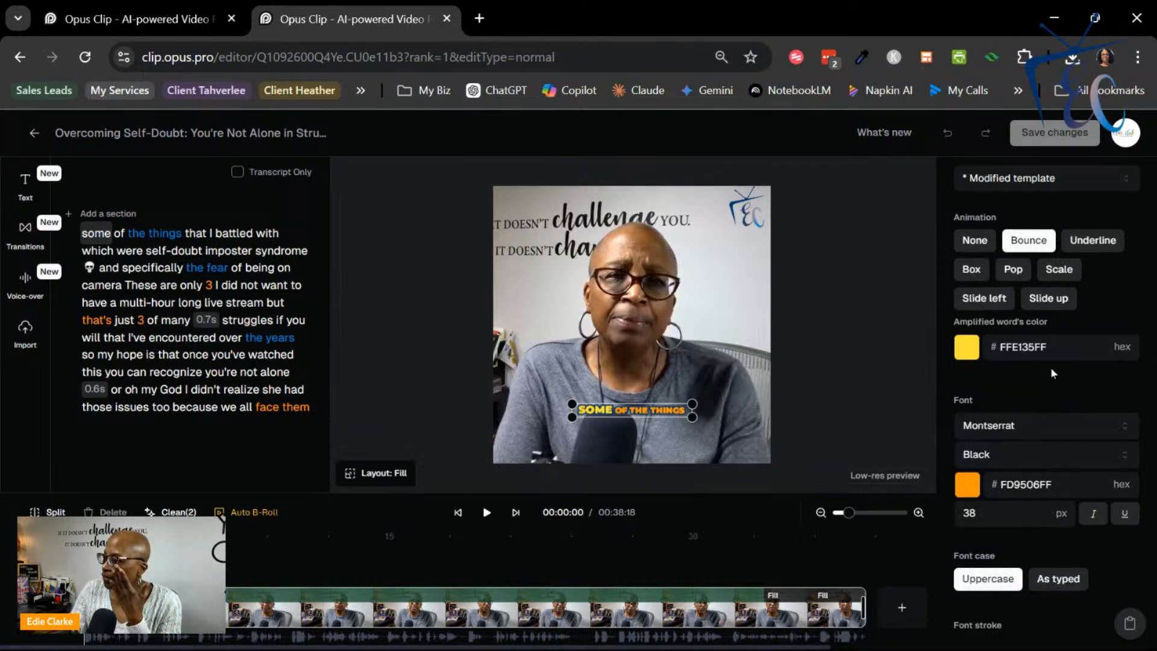
- Set the caption's font stroke thickness to 0
{"action": "scroll", "coordinate": [1050, 367], "scroll_direction": "down", "scroll_amount": 3}
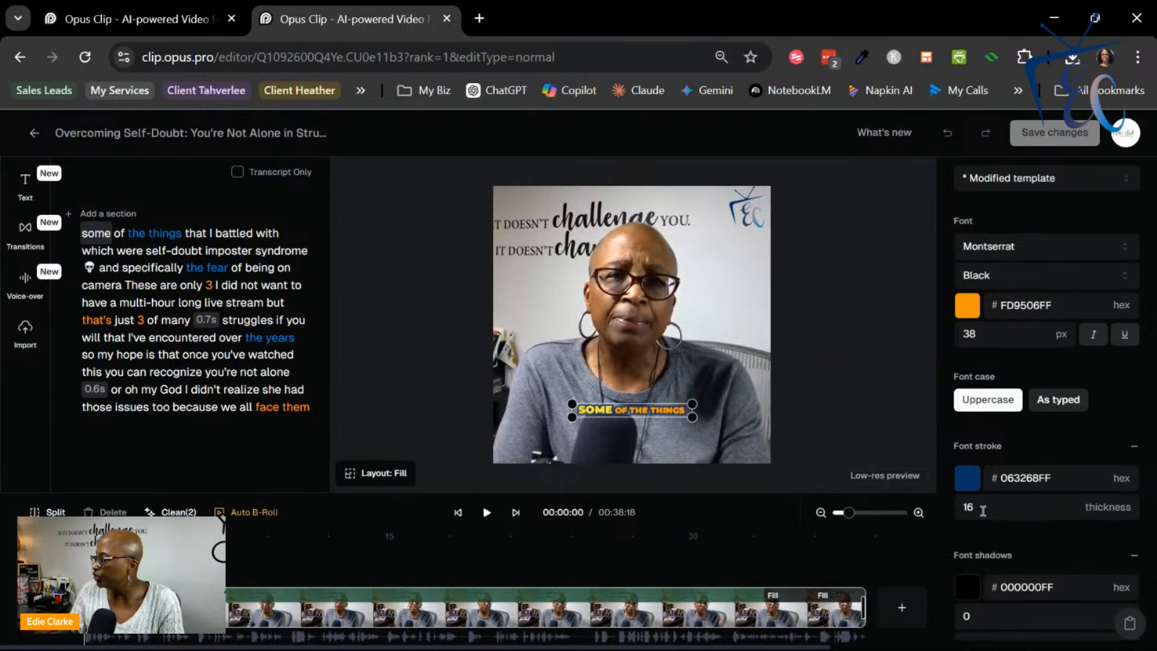
{"action": "left_click_drag", "start_coordinate": [983, 510], "coordinate": [952, 519]}
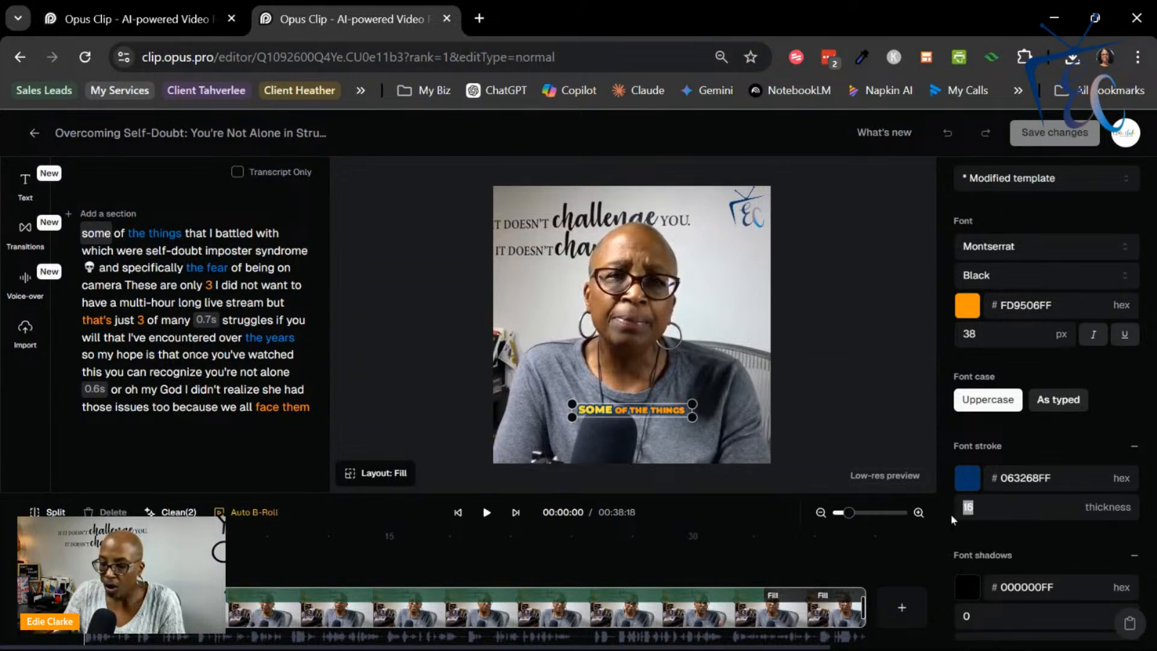
{"action": "type", "text": "0"}
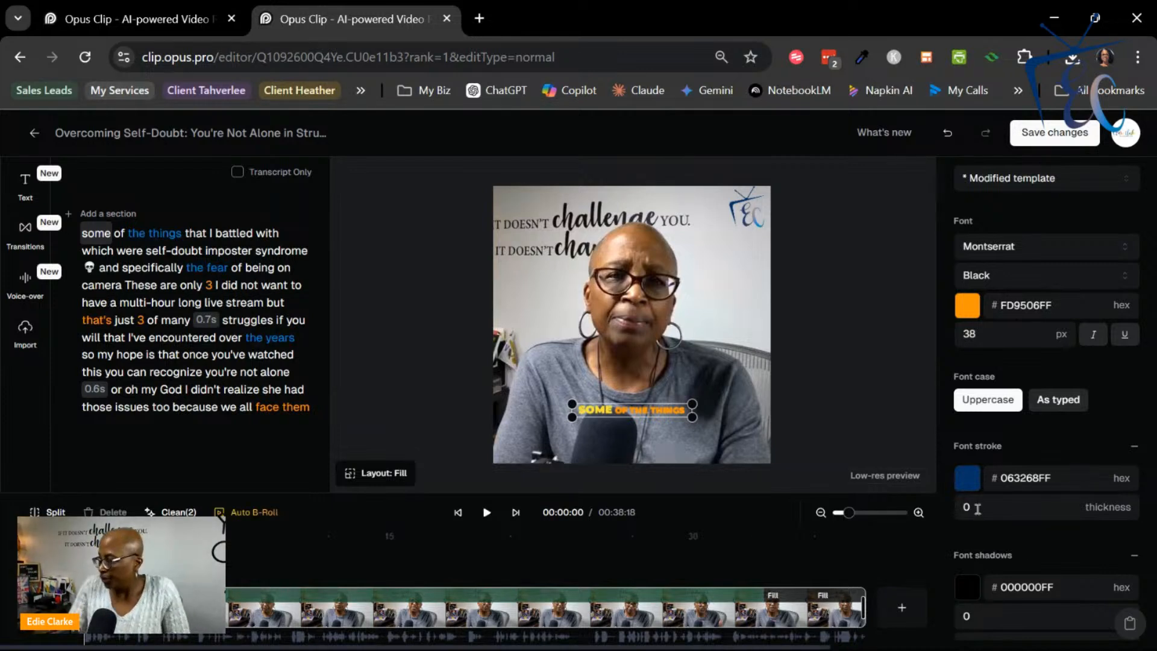
- Review the caption's font shadow settings and the AI keywords highlighter colors
{"action": "scroll", "coordinate": [992, 490], "scroll_direction": "down", "scroll_amount": 3}
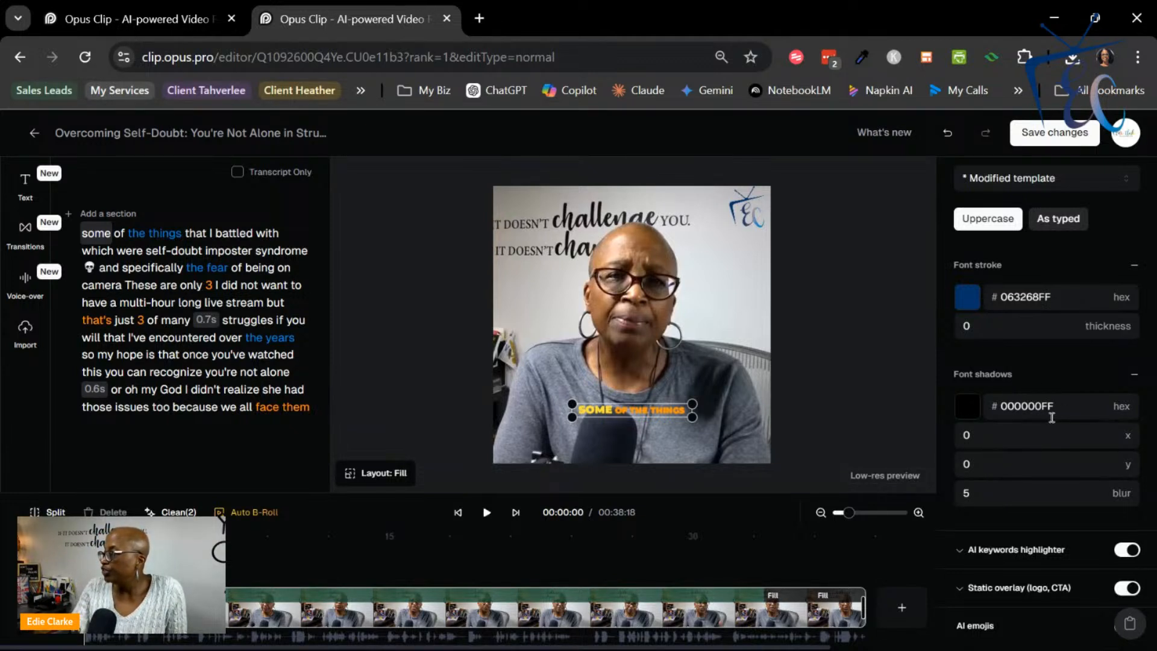
{"action": "scroll", "coordinate": [1029, 415], "scroll_direction": "down", "scroll_amount": 1}
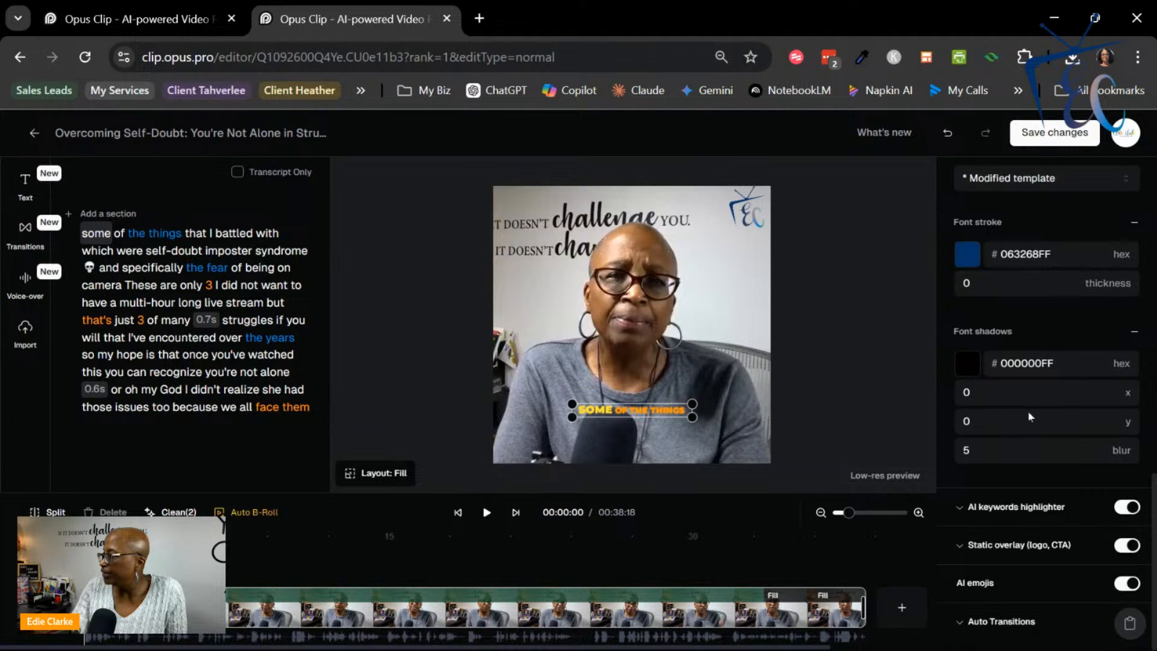
{"action": "scroll", "coordinate": [1027, 411], "scroll_direction": "up", "scroll_amount": 5}
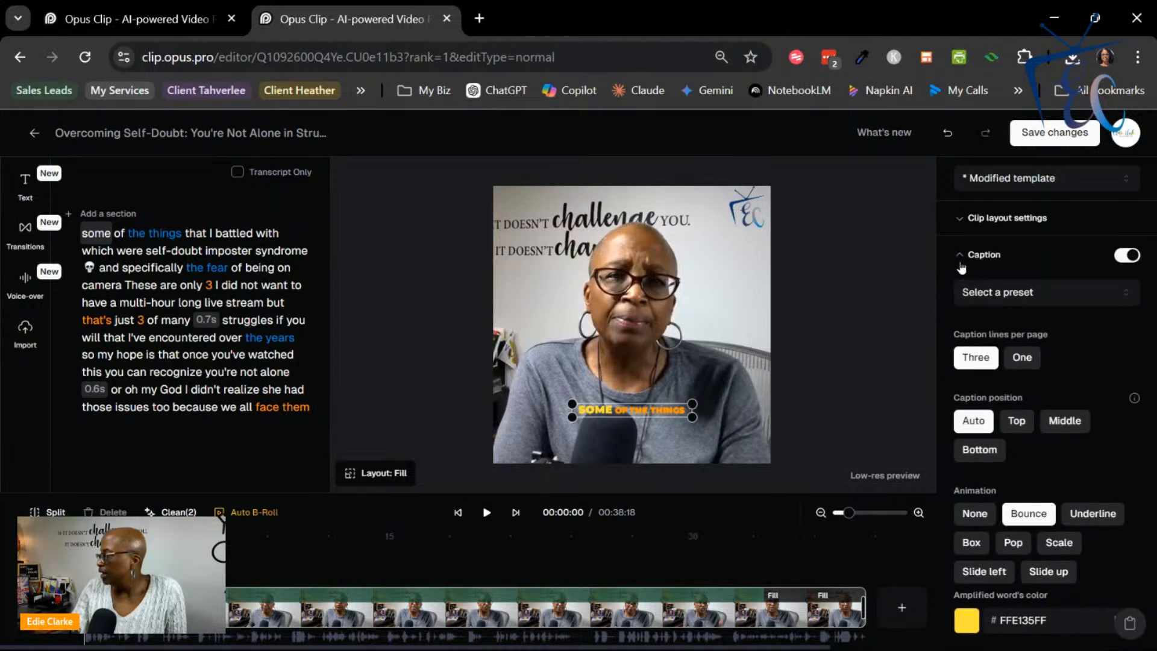
{"action": "left_click", "coordinate": [961, 264]}
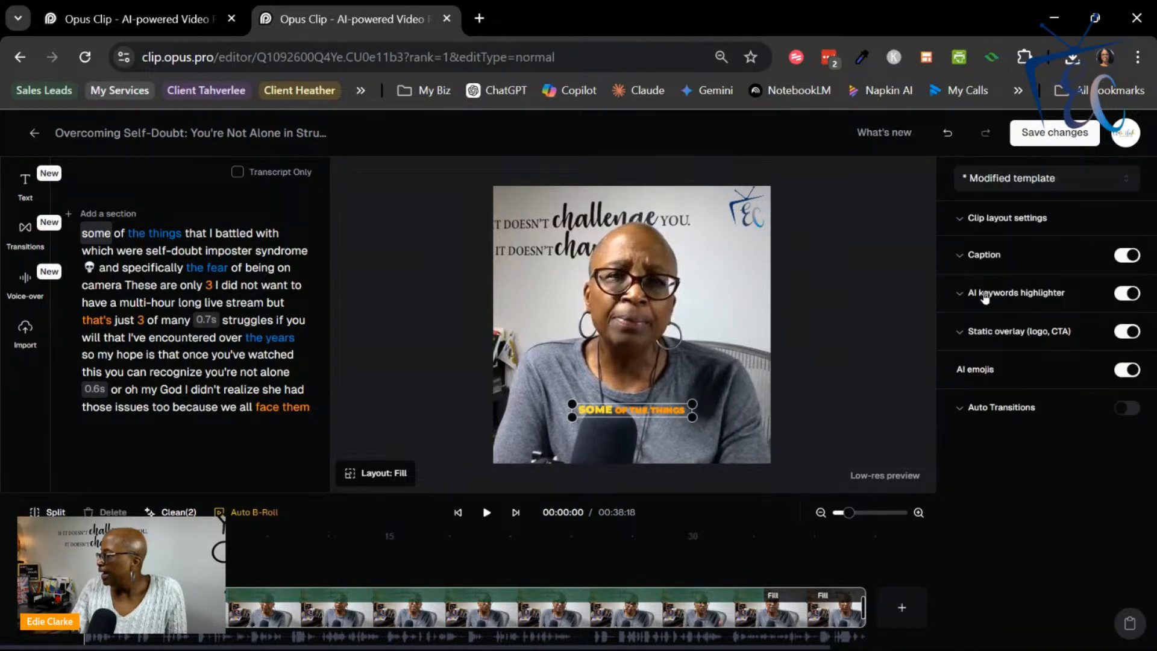
{"action": "left_click", "coordinate": [984, 297]}
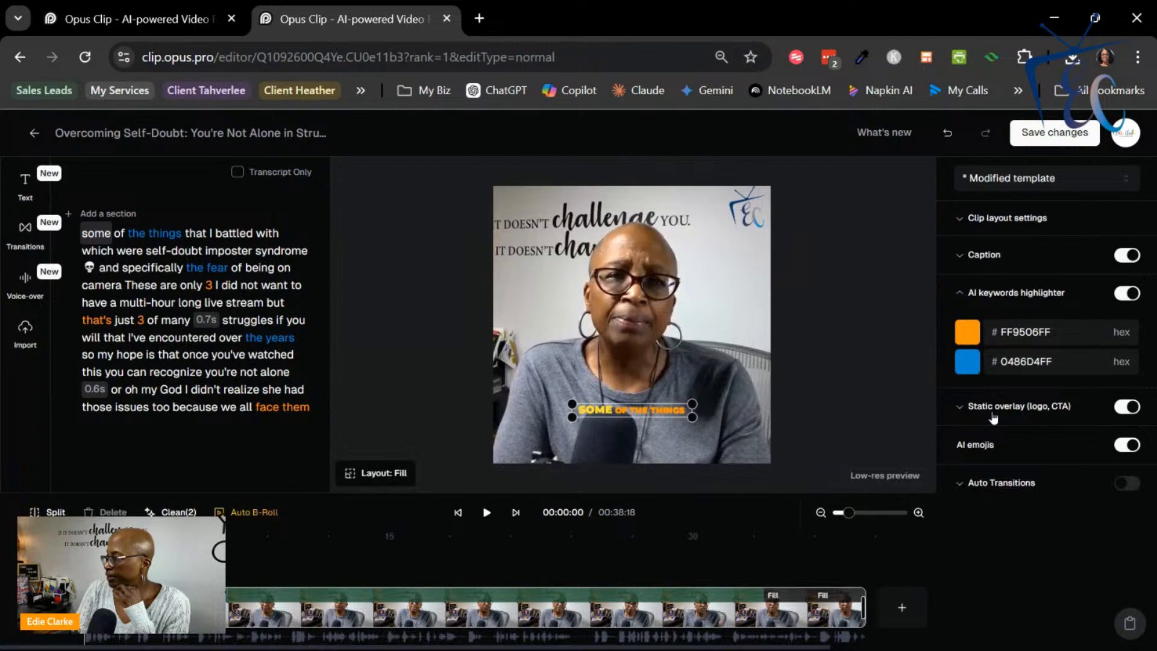
{"action": "left_click", "coordinate": [962, 295]}
- Shrink the static overlay logo and place it in the upper-right corner of the video frame
{"action": "left_click", "coordinate": [963, 332]}
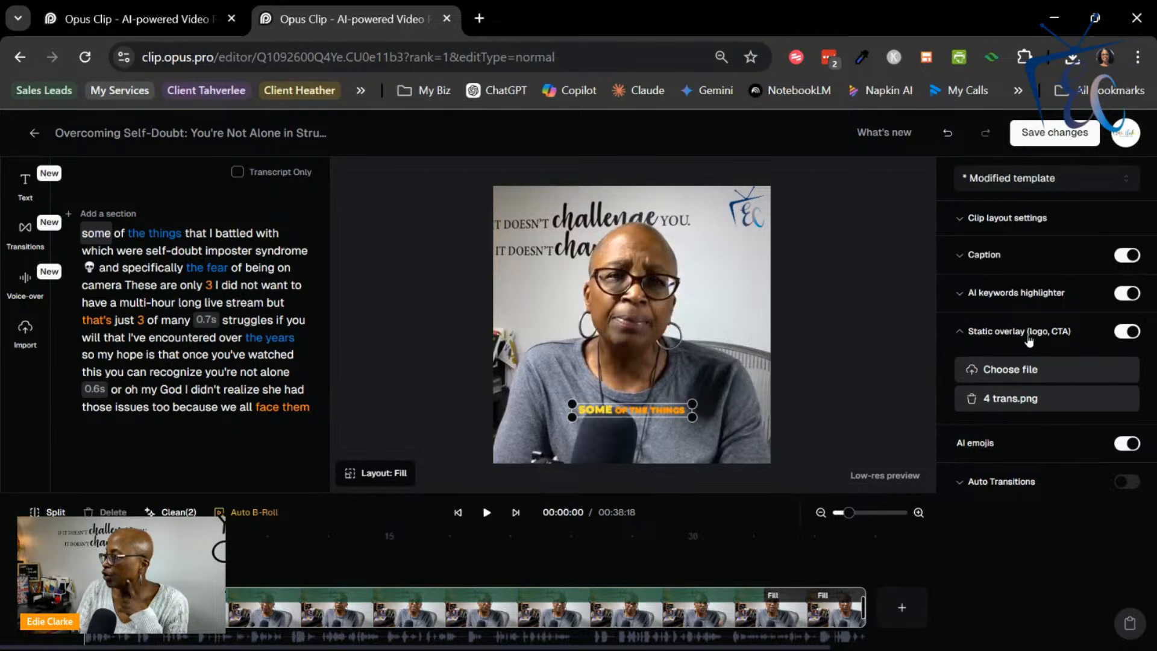
{"action": "left_click", "coordinate": [753, 216]}
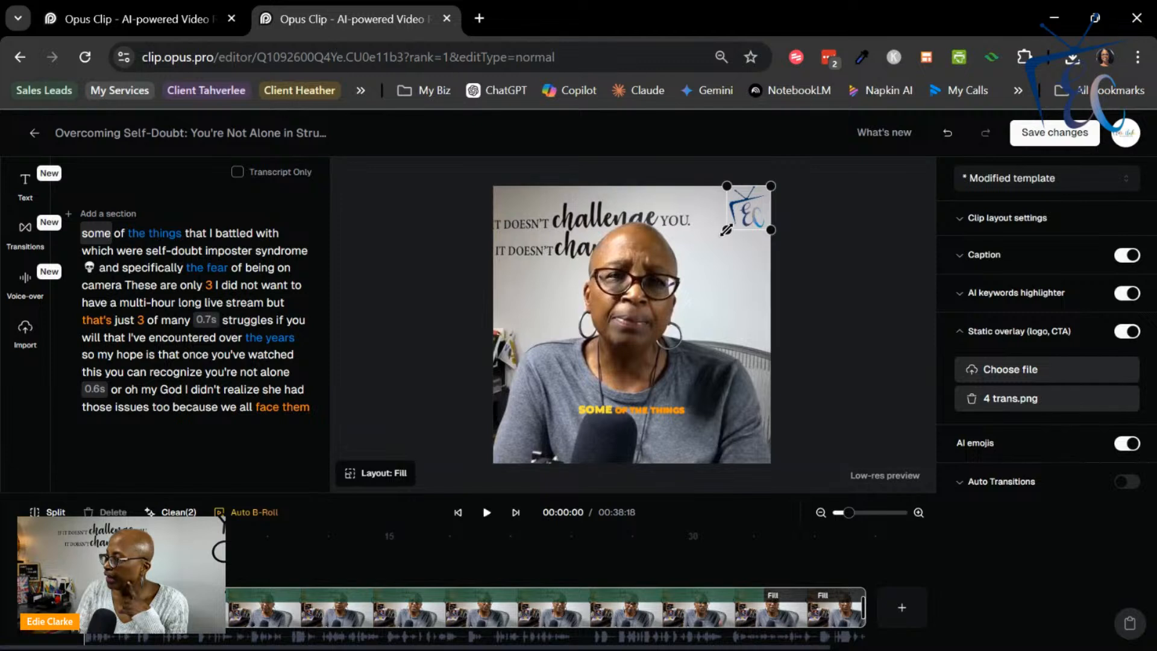
{"action": "left_click_drag", "start_coordinate": [742, 215], "coordinate": [753, 210]}
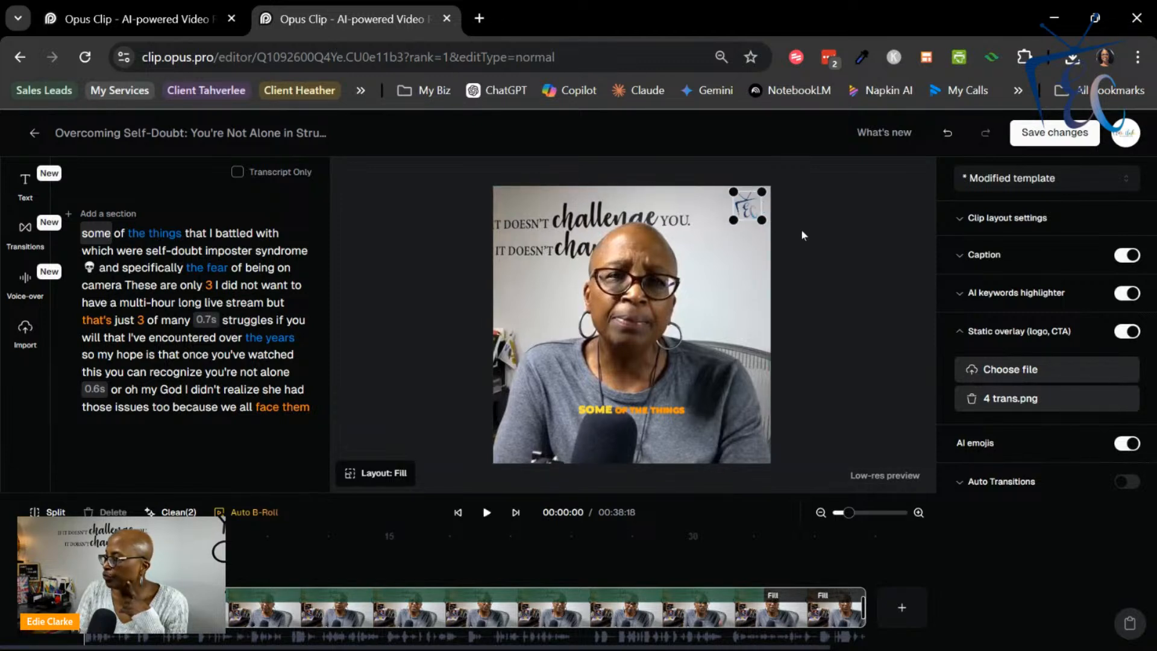
{"action": "mouse_move", "coordinate": [747, 213]}
{"action": "left_mouse_down"}
{"action": "mouse_move", "coordinate": [534, 216]}
{"action": "mouse_move", "coordinate": [514, 461]}
{"action": "mouse_move", "coordinate": [717, 458]}
{"action": "mouse_move", "coordinate": [747, 348]}
{"action": "mouse_move", "coordinate": [750, 202]}
{"action": "left_mouse_up"}
{"action": "left_click", "coordinate": [838, 263]}
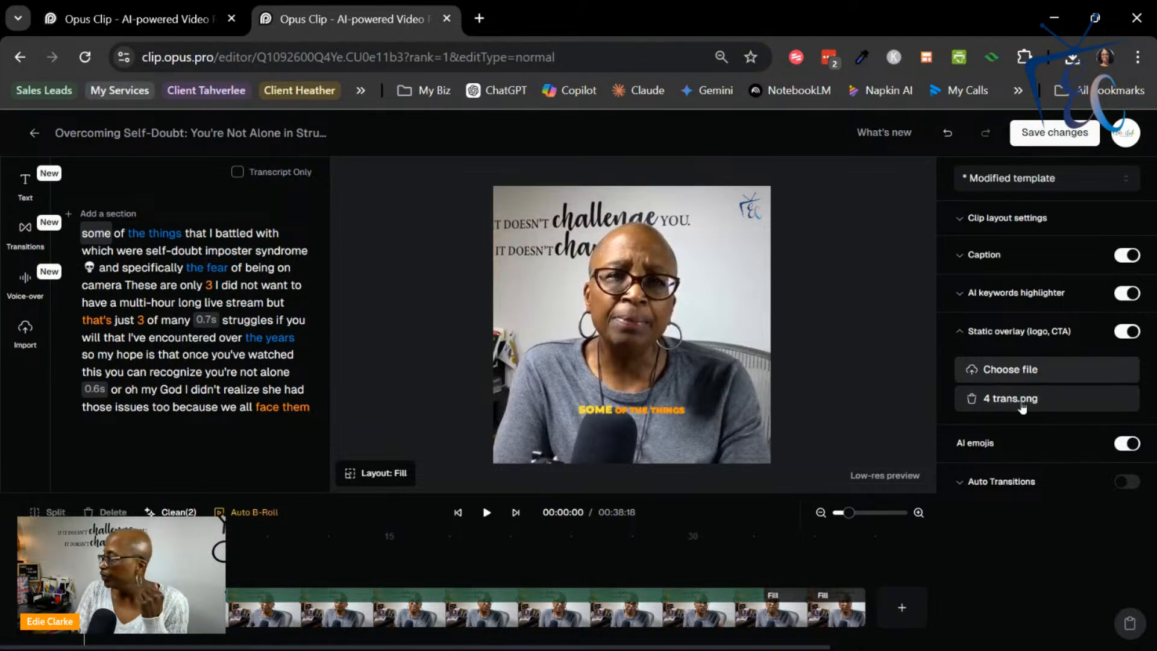
{"action": "left_click", "coordinate": [955, 332]}
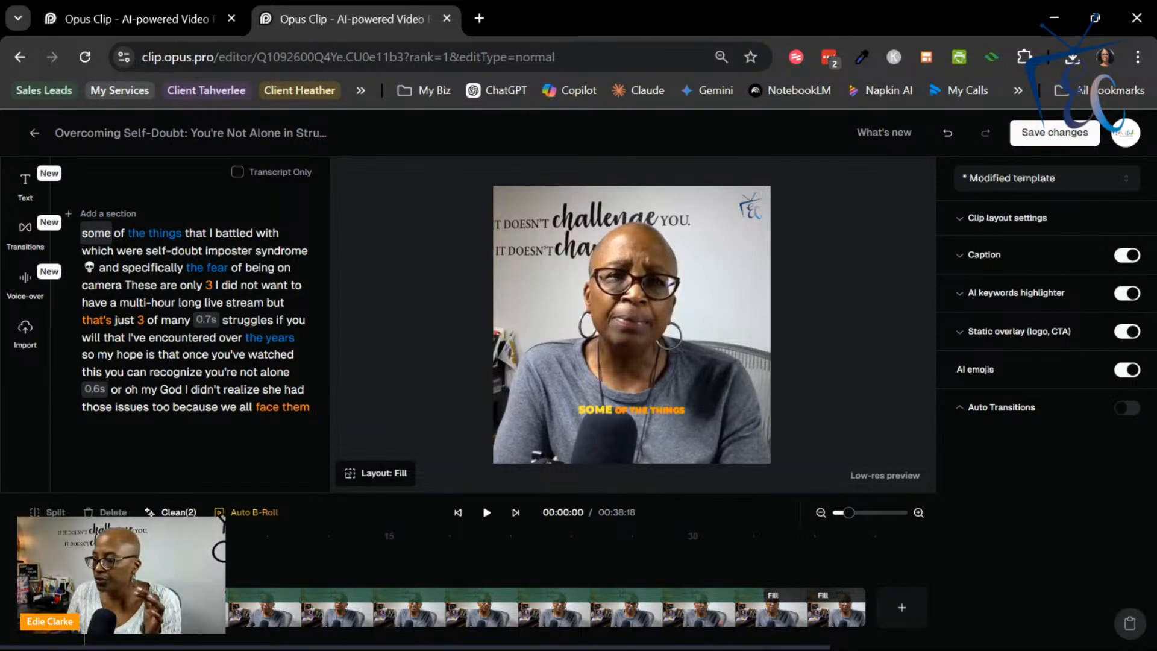
- Try splitting the clip at 00:03:16, before "imposter syndrome", and undo the split
{"action": "left_click", "coordinate": [159, 607]}
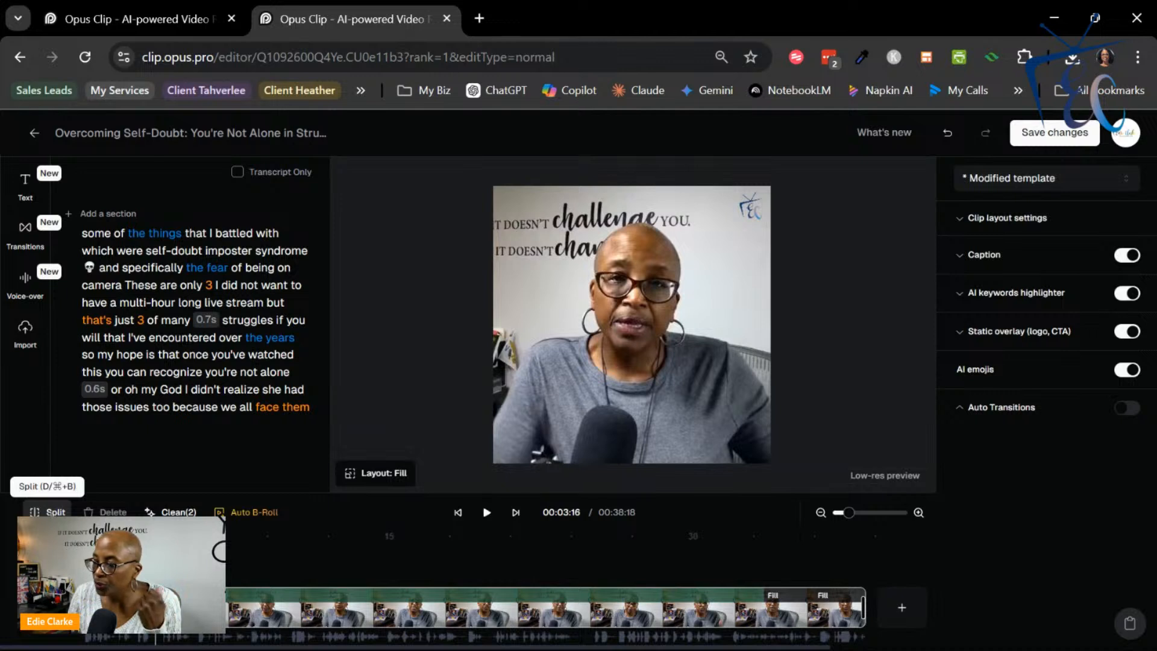
{"action": "left_click", "coordinate": [48, 512]}
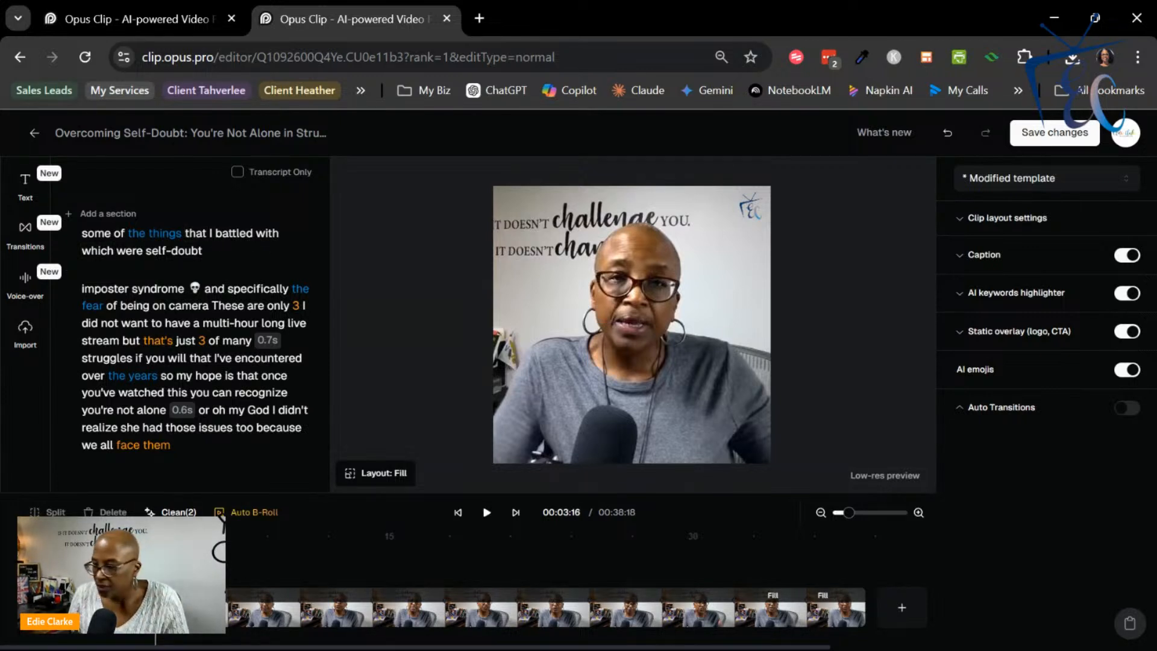
{"action": "key", "text": "ctrl+z"}
- Try splitting the clip at 00:09:11, before the word "camera", and undo that split
{"action": "left_click", "coordinate": [281, 250]}
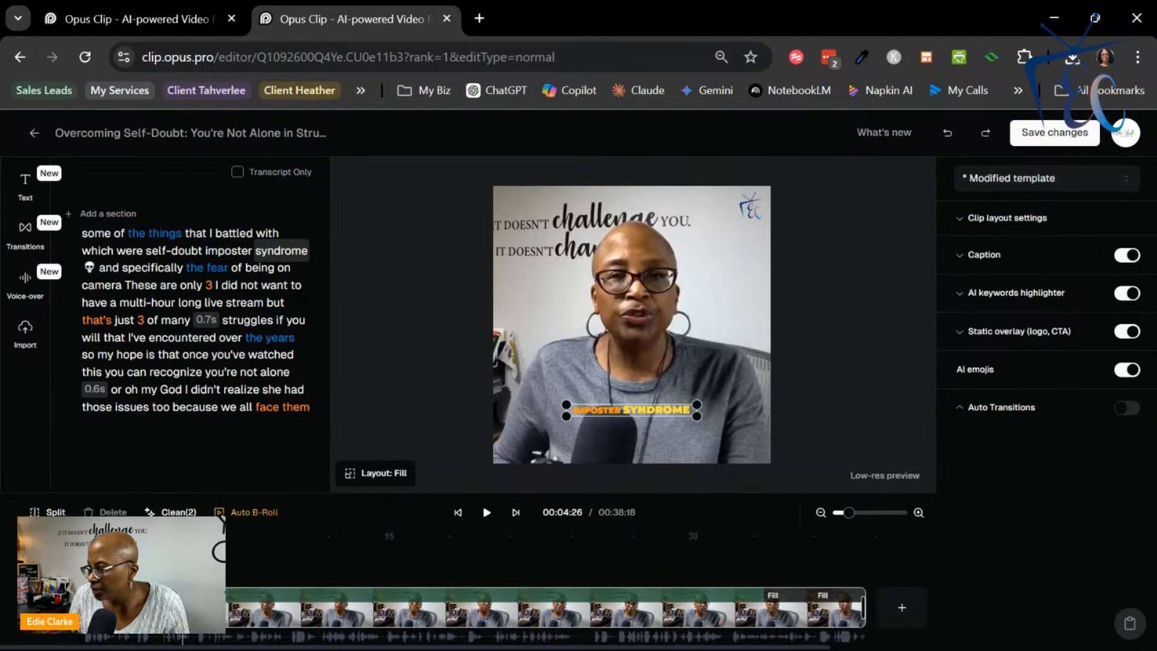
{"action": "left_click_drag", "start_coordinate": [183, 536], "coordinate": [274, 537]}
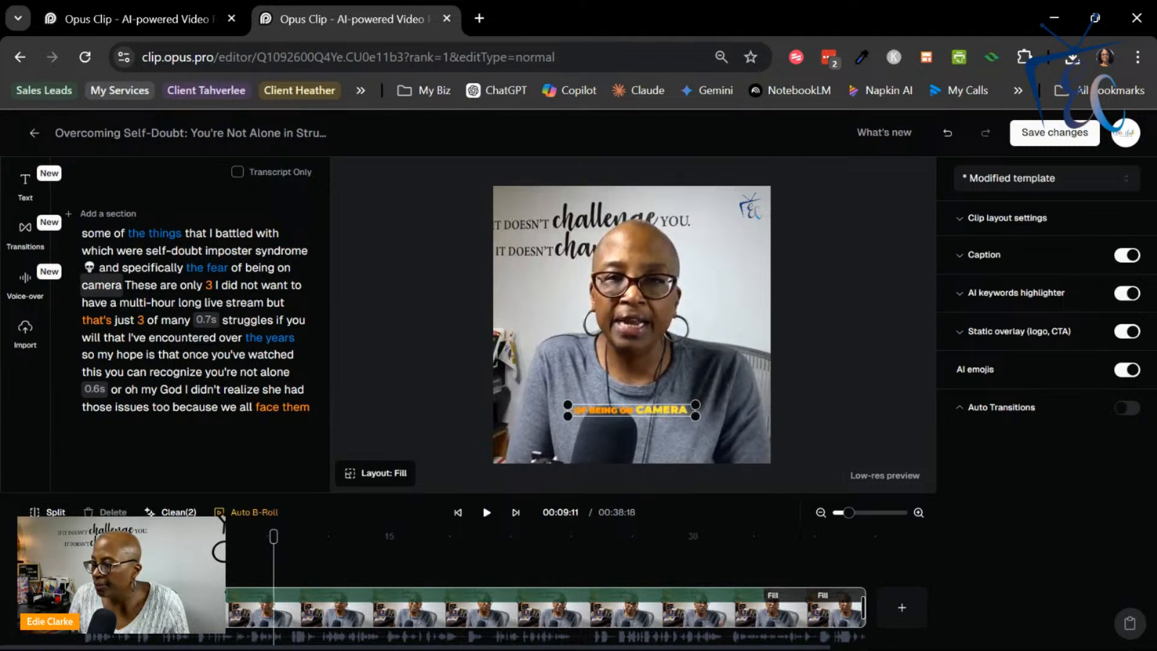
{"action": "left_click", "coordinate": [59, 512]}
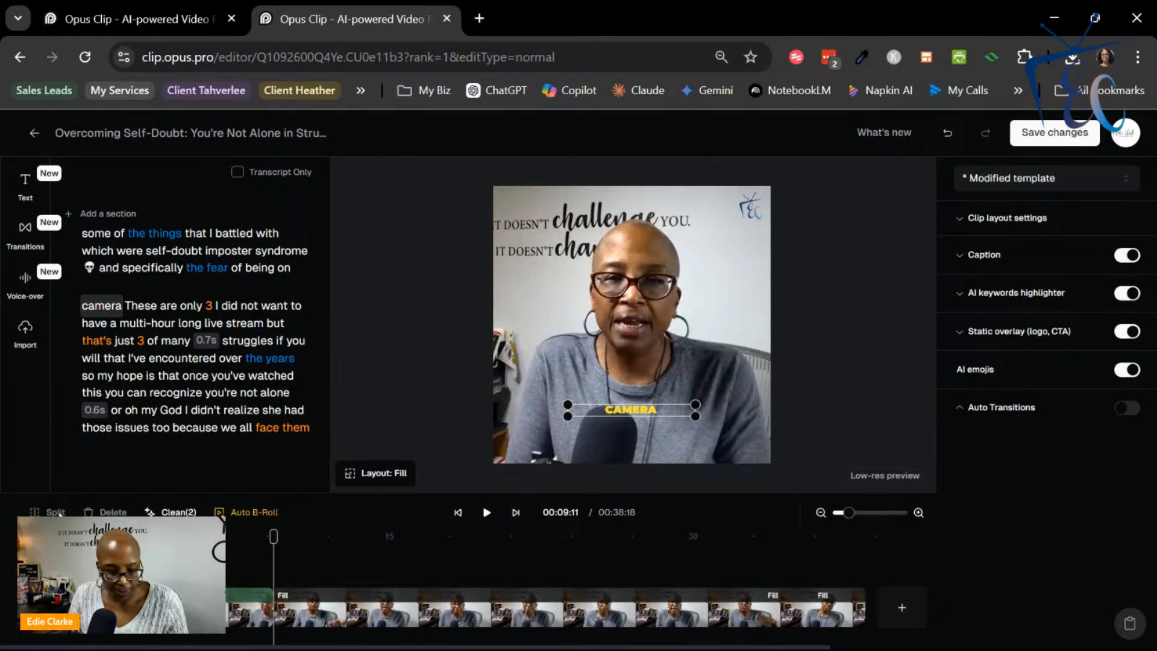
{"action": "key", "text": "ctrl+z"}
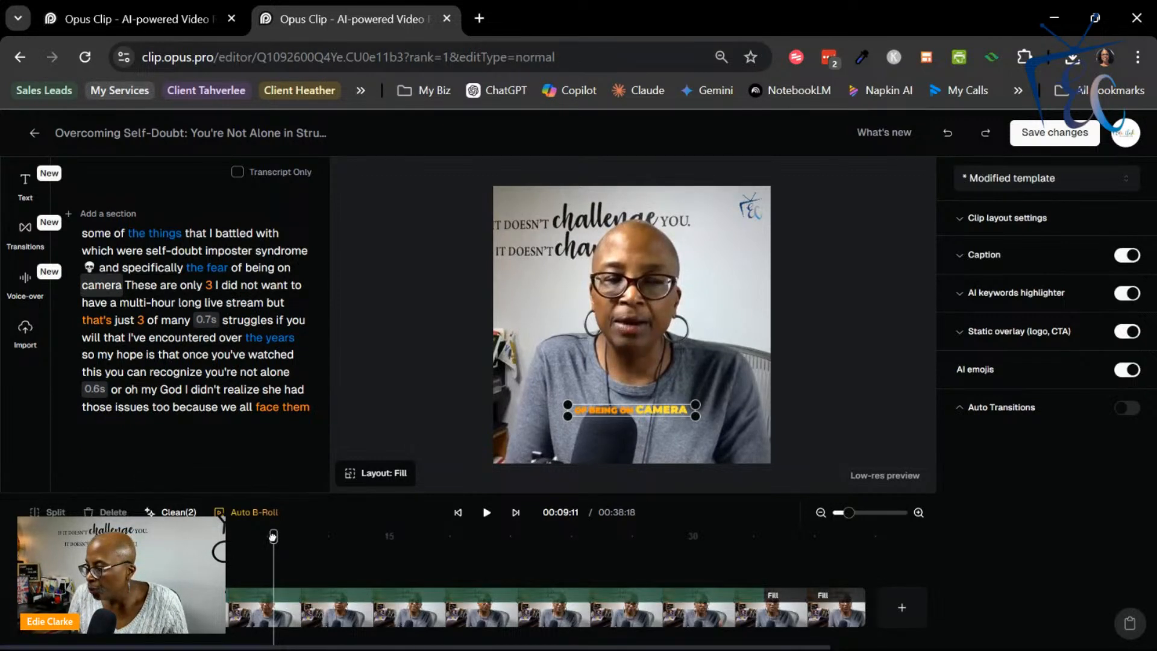
- Split the clip at 00:10:04, right after the word "camera" and before "These are only 3"
{"action": "left_click_drag", "start_coordinate": [273, 536], "coordinate": [294, 539]}
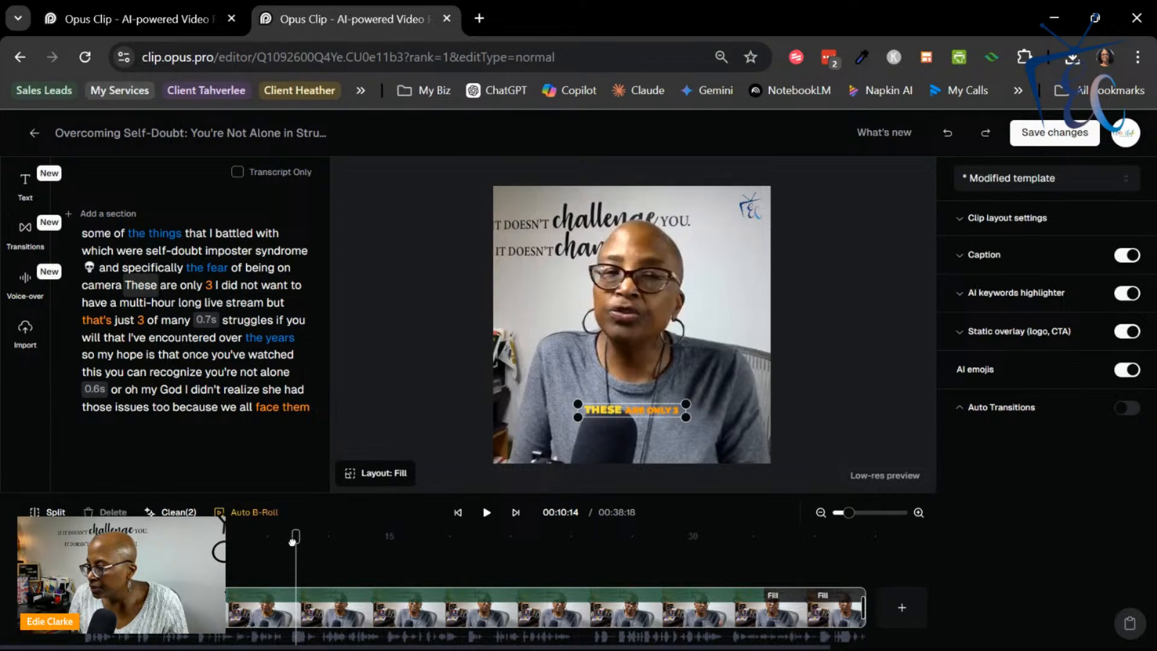
{"action": "left_click_drag", "start_coordinate": [292, 540], "coordinate": [287, 537]}
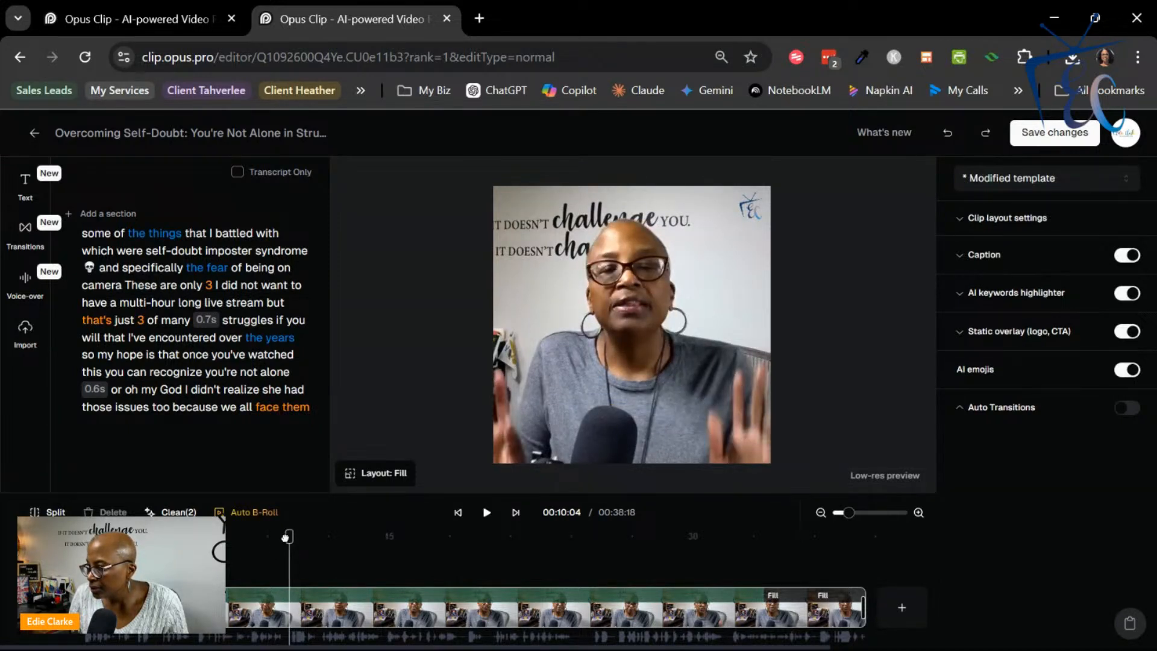
{"action": "left_click", "coordinate": [48, 511]}
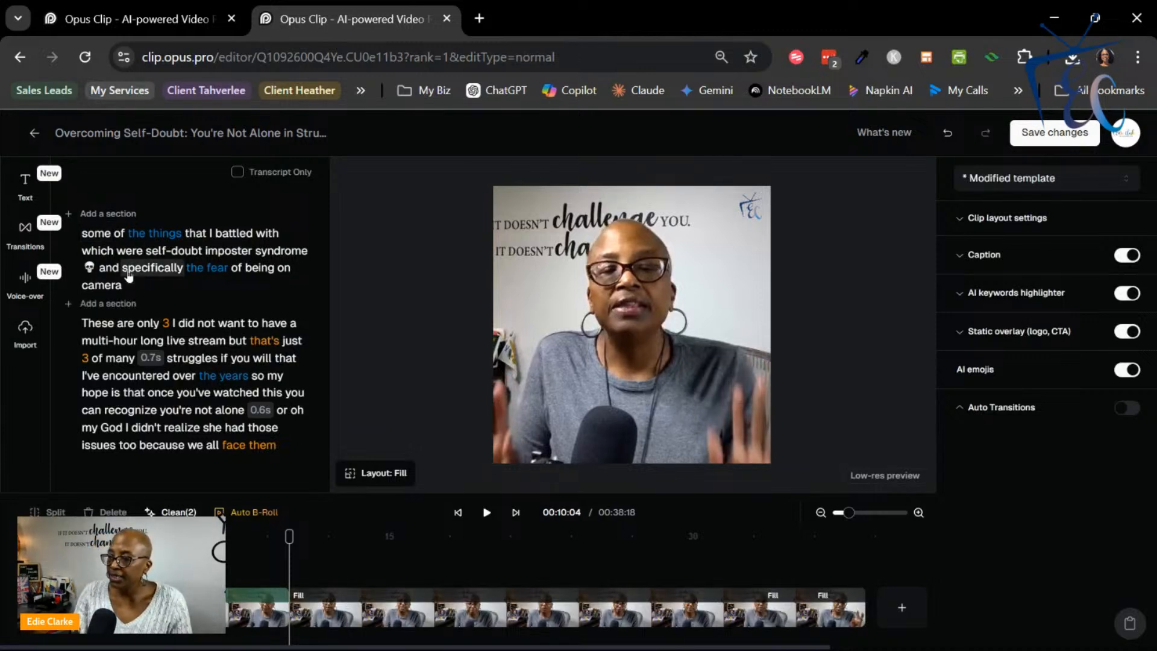
- Try moving the first section behind the last one on the timeline, and return it to the start
{"action": "left_click_drag", "start_coordinate": [256, 596], "coordinate": [749, 586]}
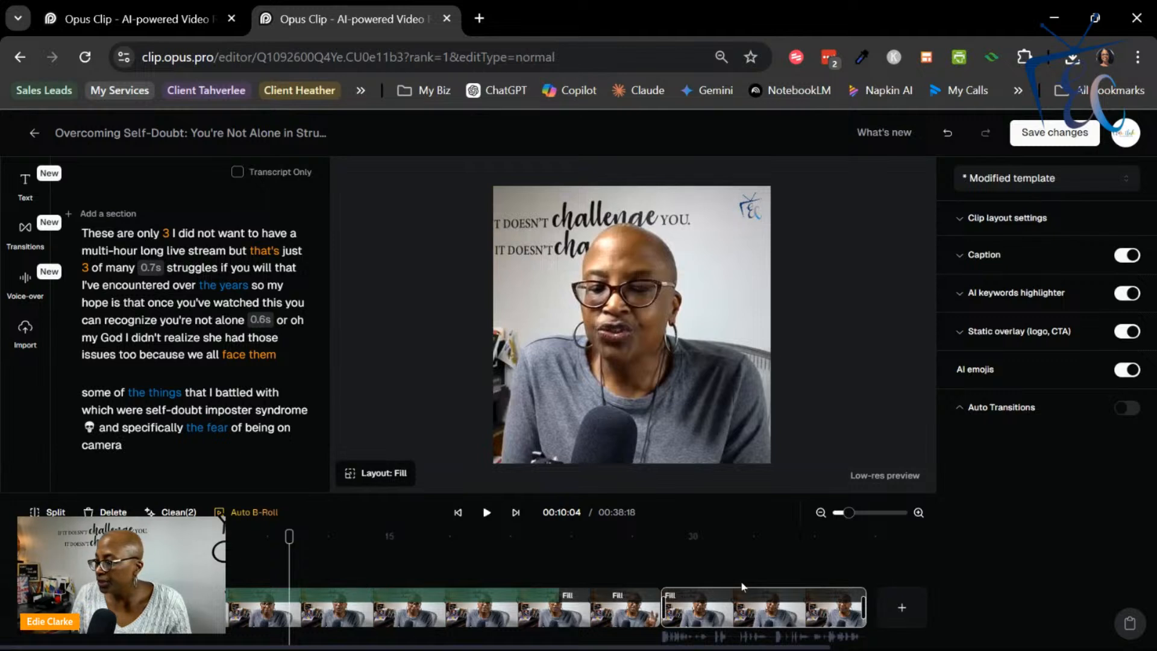
{"action": "left_click_drag", "start_coordinate": [749, 604], "coordinate": [316, 578]}
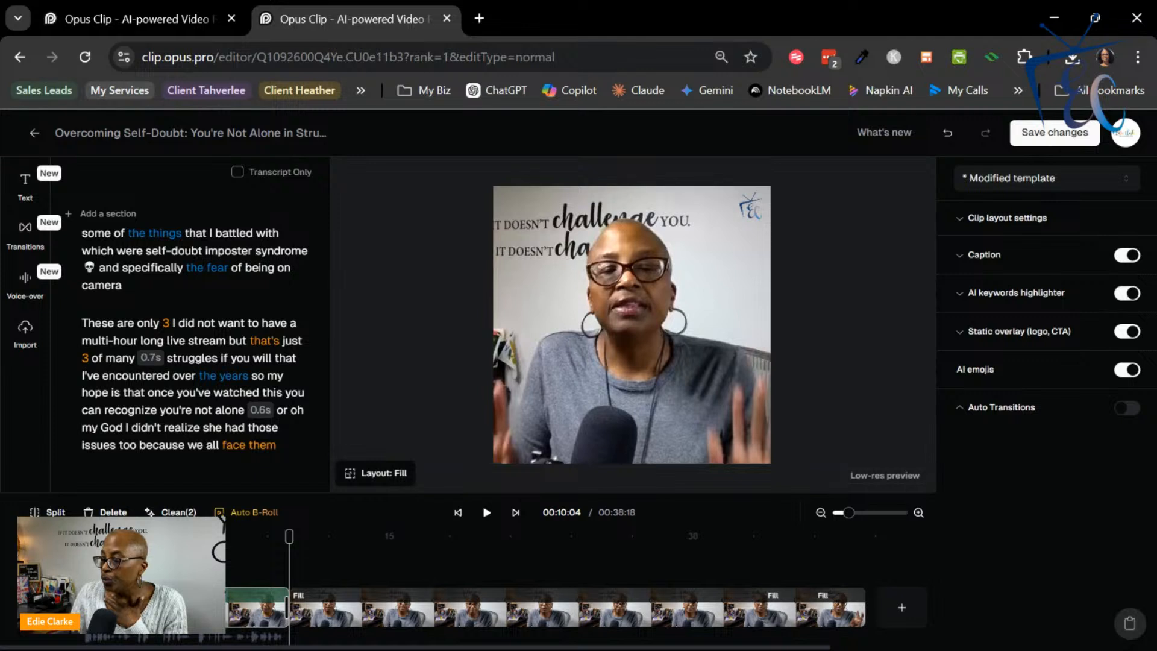
- Shift the first section's crop frame slightly to the left around the speaker and apply the crop
{"action": "left_click", "coordinate": [236, 604]}
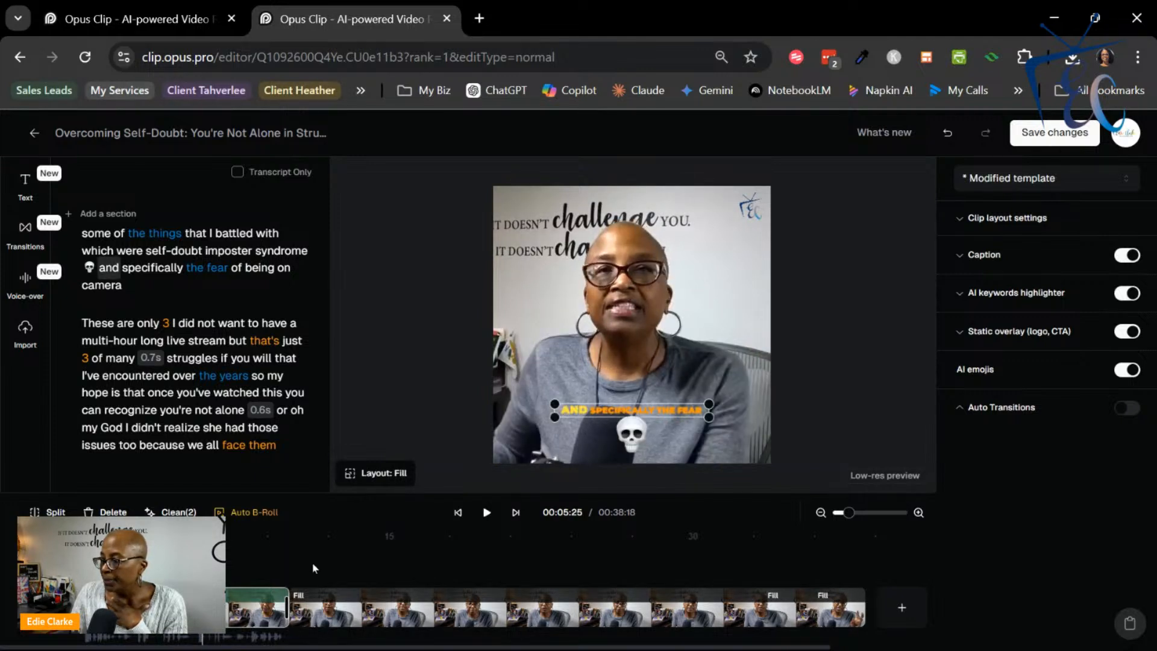
{"action": "left_click", "coordinate": [551, 386]}
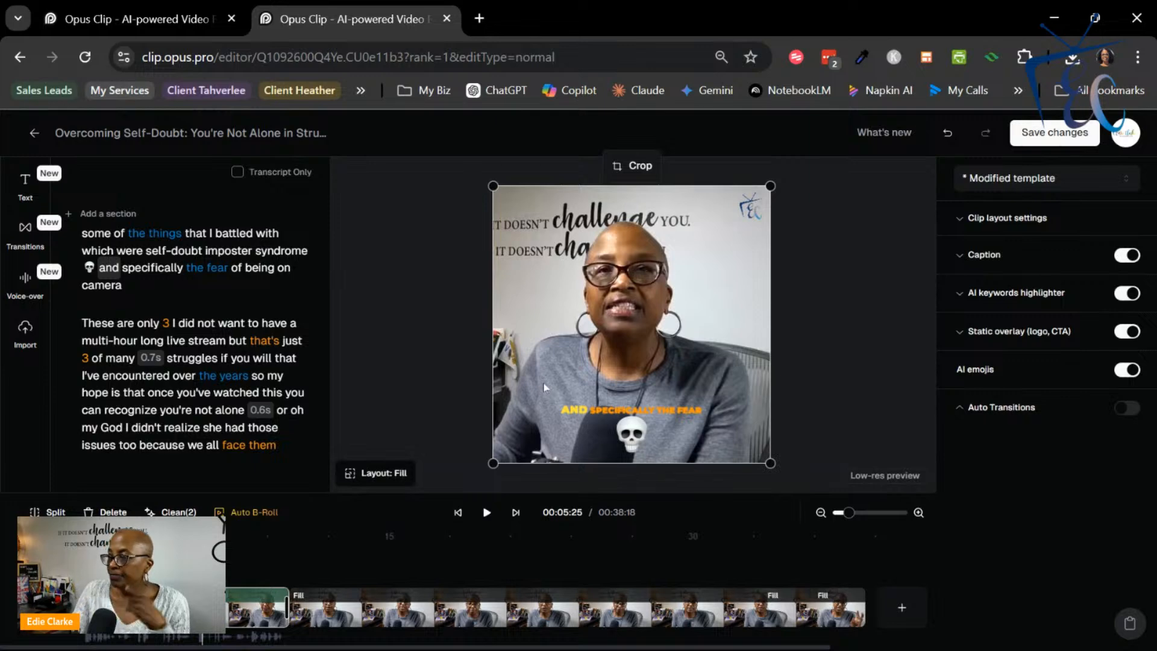
{"action": "left_click", "coordinate": [636, 165]}
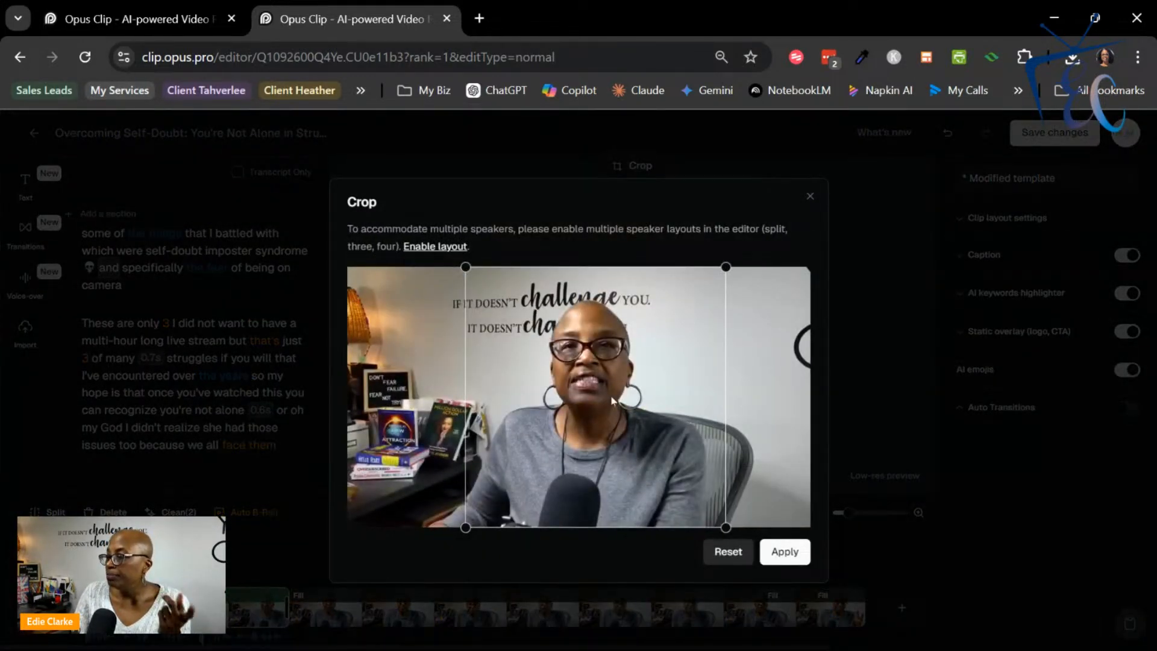
{"action": "mouse_move", "coordinate": [611, 400]}
{"action": "left_mouse_down"}
{"action": "mouse_move", "coordinate": [527, 399]}
{"action": "mouse_move", "coordinate": [609, 397]}
{"action": "left_mouse_up"}
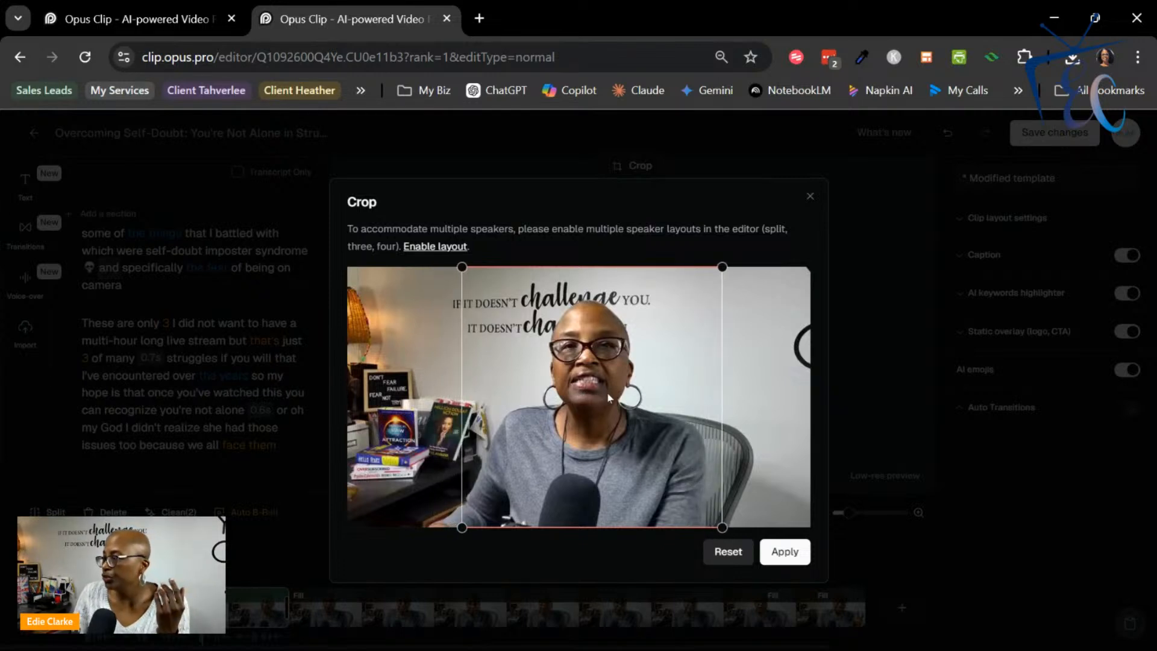
{"action": "left_click", "coordinate": [792, 551]}
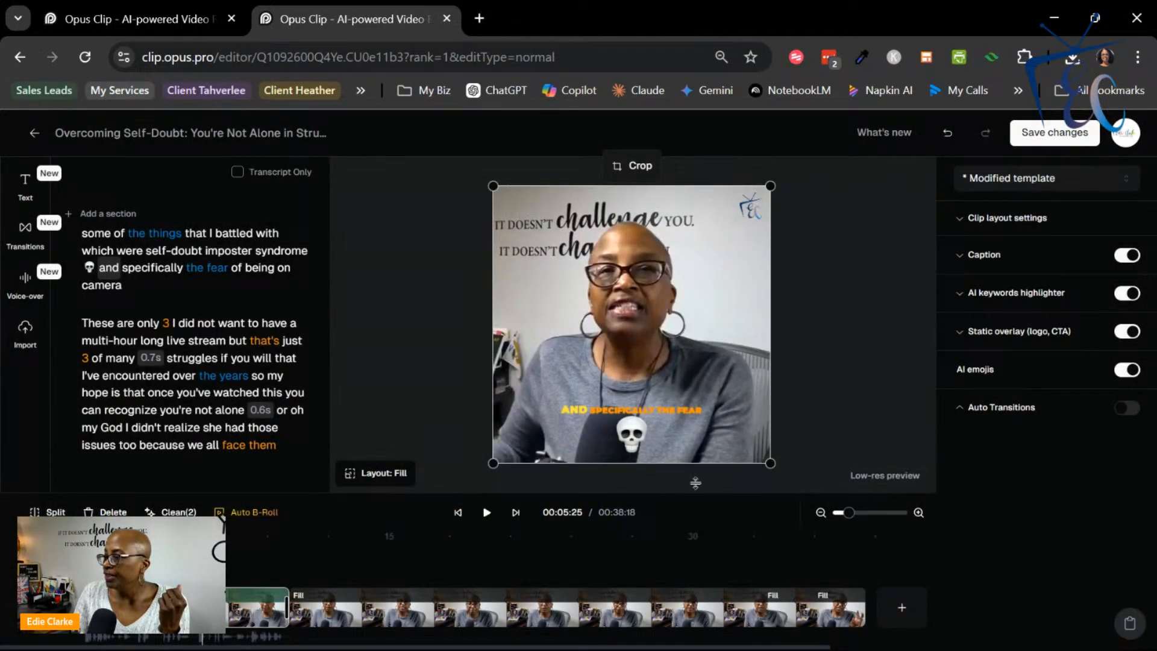
- Try the Fit screen layout on the first section and switch it back to Fill
{"action": "left_click", "coordinate": [380, 475]}
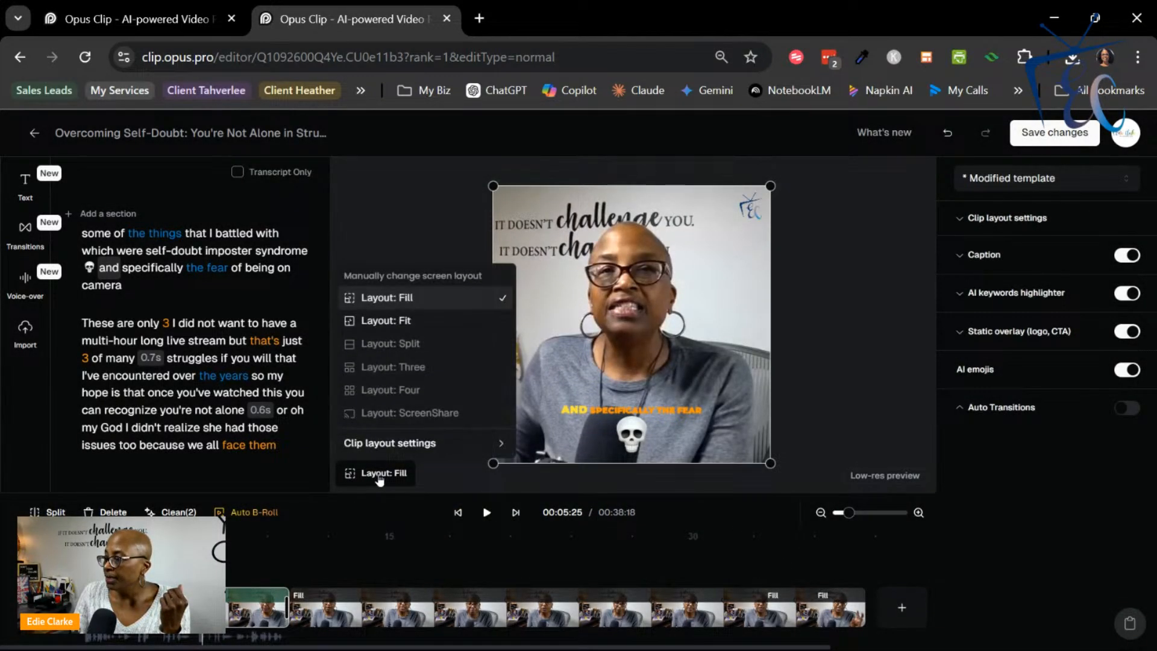
{"action": "left_click", "coordinate": [403, 323]}
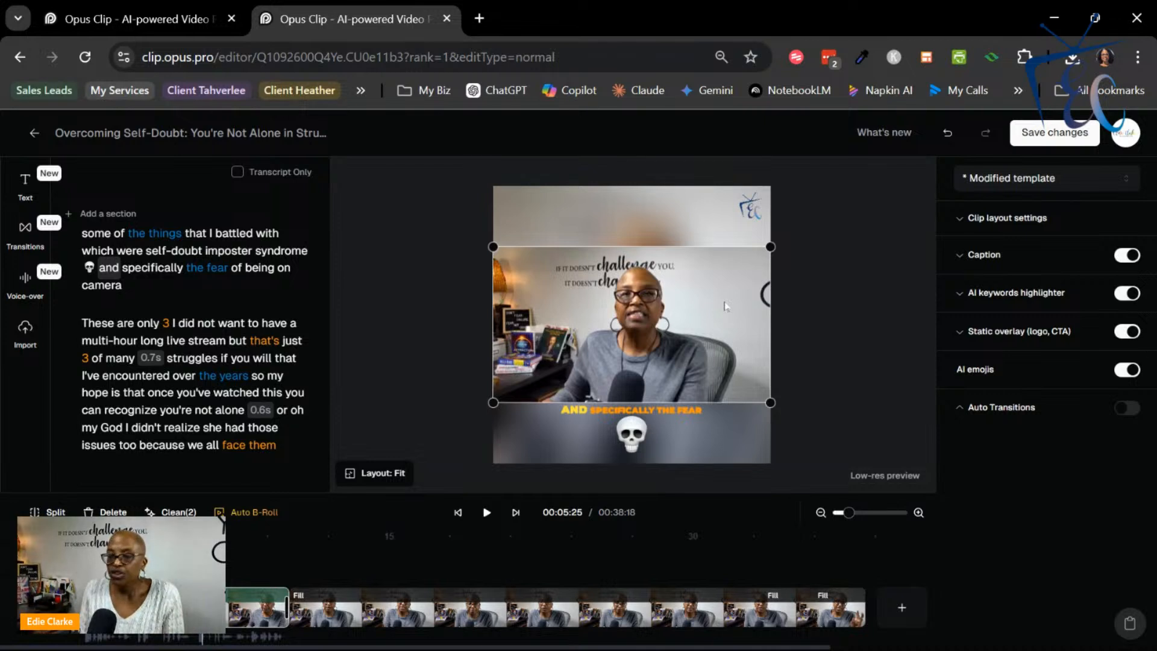
{"action": "left_click", "coordinate": [397, 479]}
{"action": "left_click", "coordinate": [405, 298]}
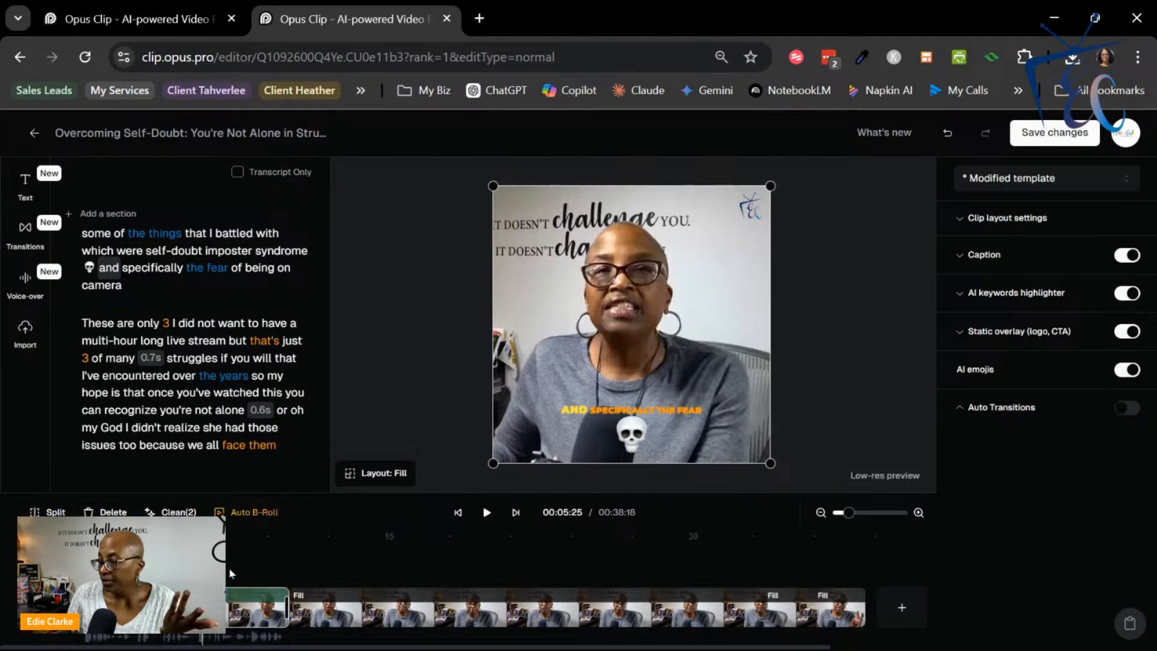
- Look at the filler removal options for the clip and close them without applying any
{"action": "scroll", "coordinate": [279, 448], "scroll_direction": "down", "scroll_amount": 1}
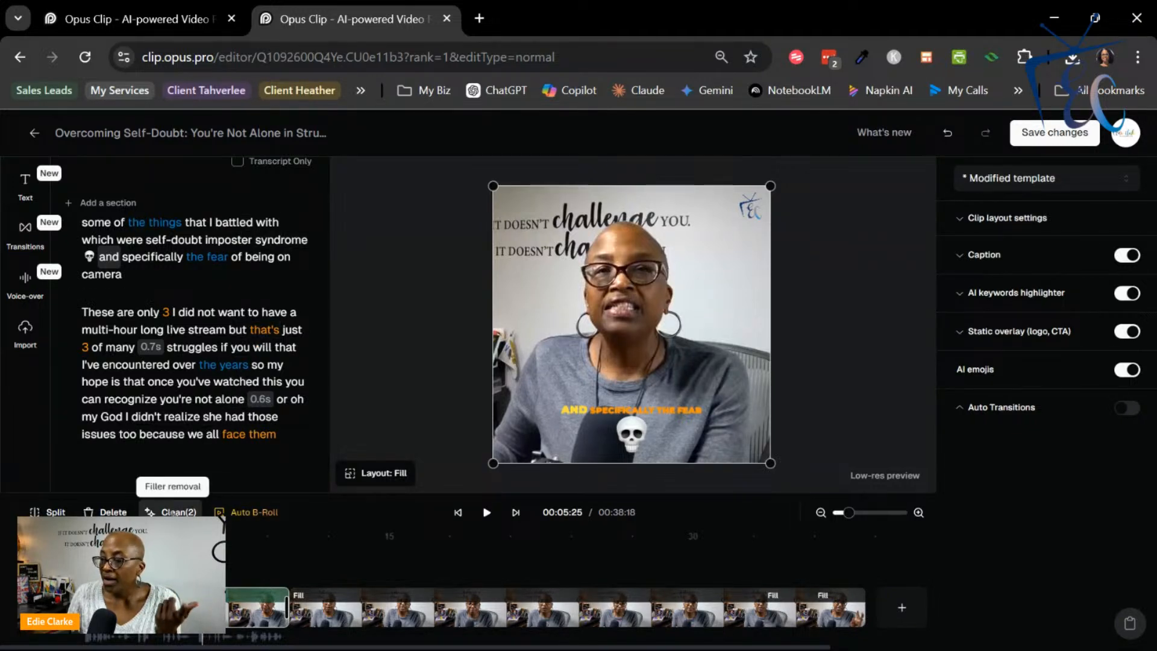
{"action": "left_click", "coordinate": [174, 512]}
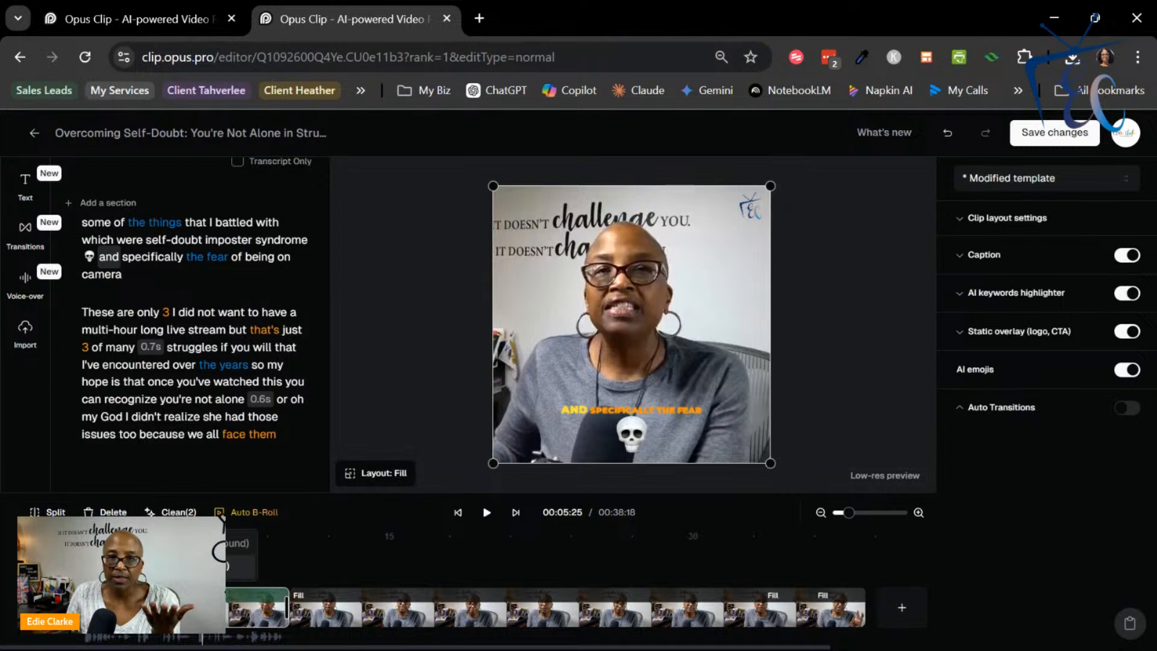
{"action": "left_click", "coordinate": [221, 518]}
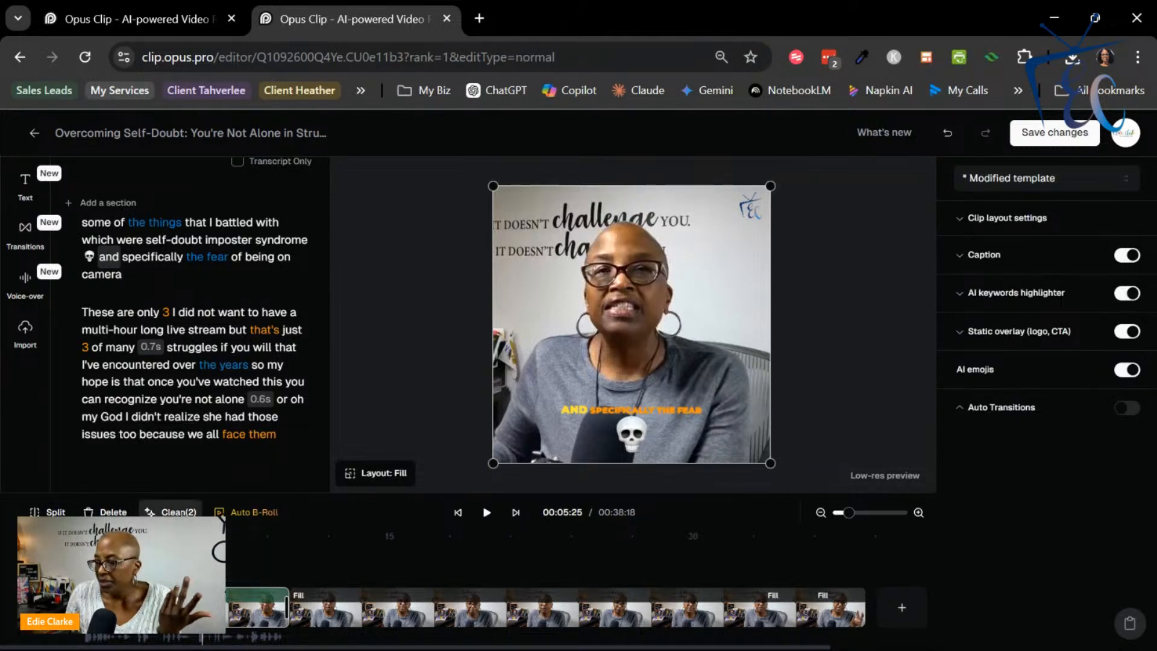
- Automatically add Stock B-Roll to the clip
{"action": "left_click", "coordinate": [238, 517]}
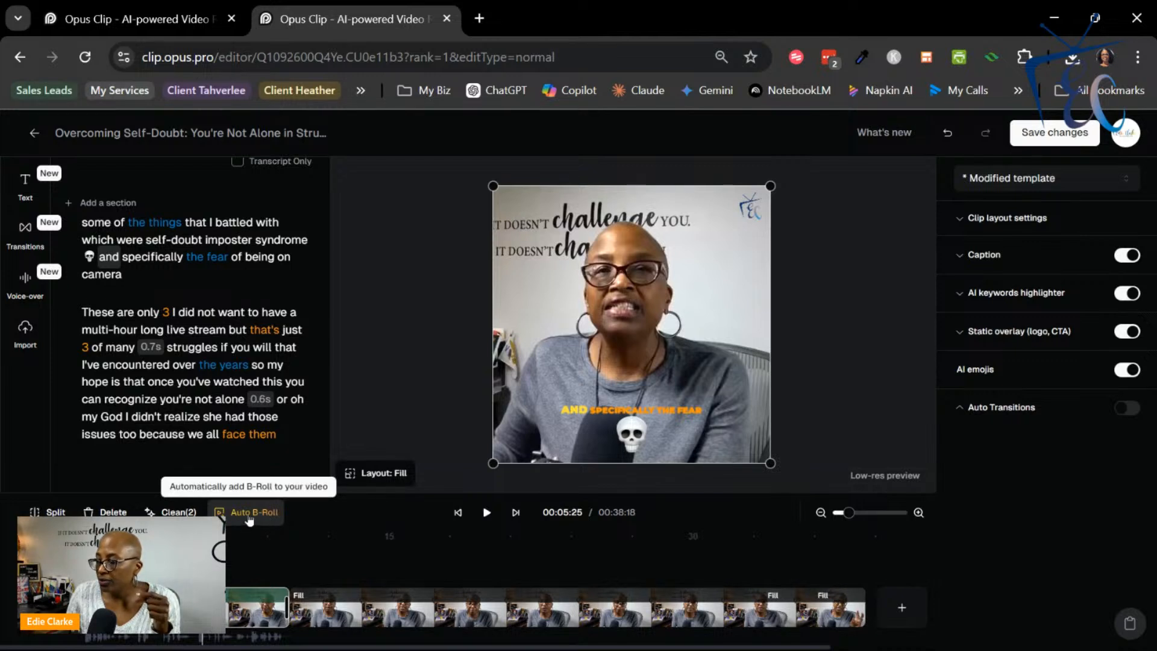
{"action": "left_click", "coordinate": [249, 518]}
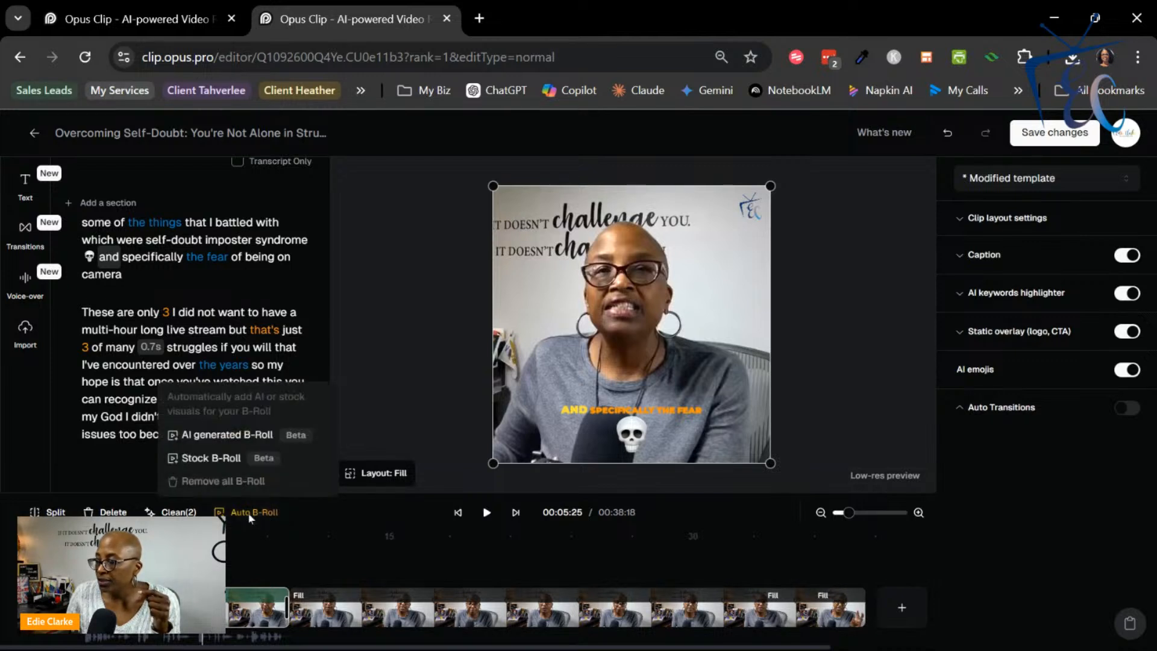
{"action": "left_click", "coordinate": [227, 459]}
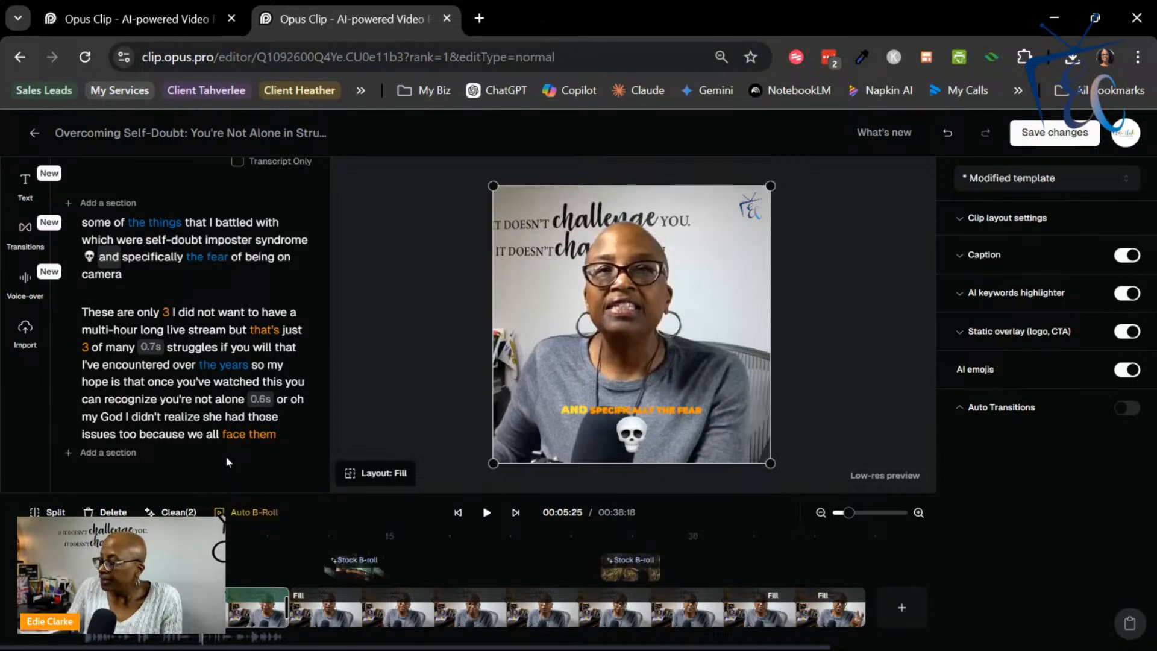
- View the details of the first stock B-roll, "live stream", and play the clip through it from 00:11:20
{"action": "left_click", "coordinate": [357, 573]}
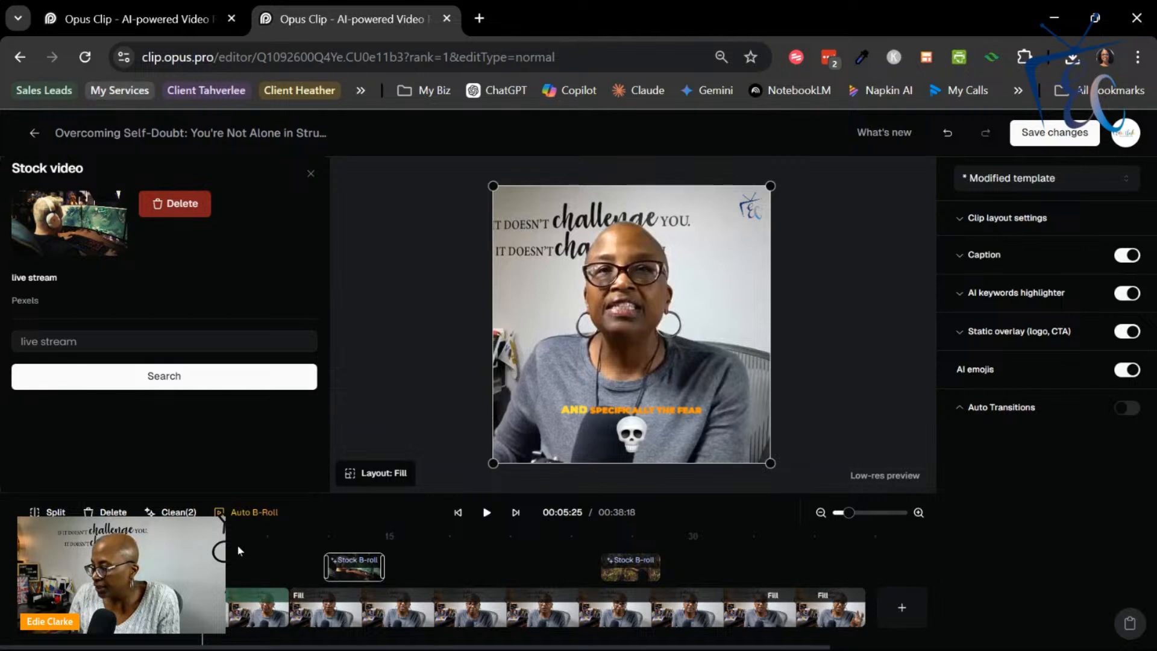
{"action": "left_click_drag", "start_coordinate": [203, 536], "coordinate": [320, 536]}
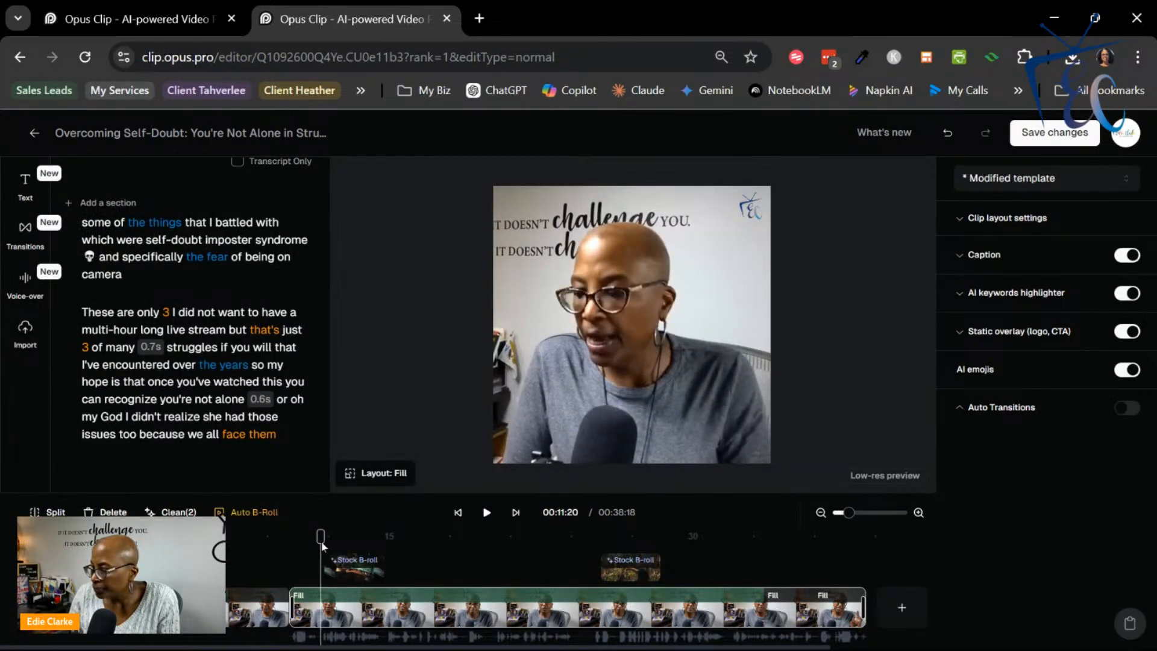
{"action": "left_click", "coordinate": [487, 514]}
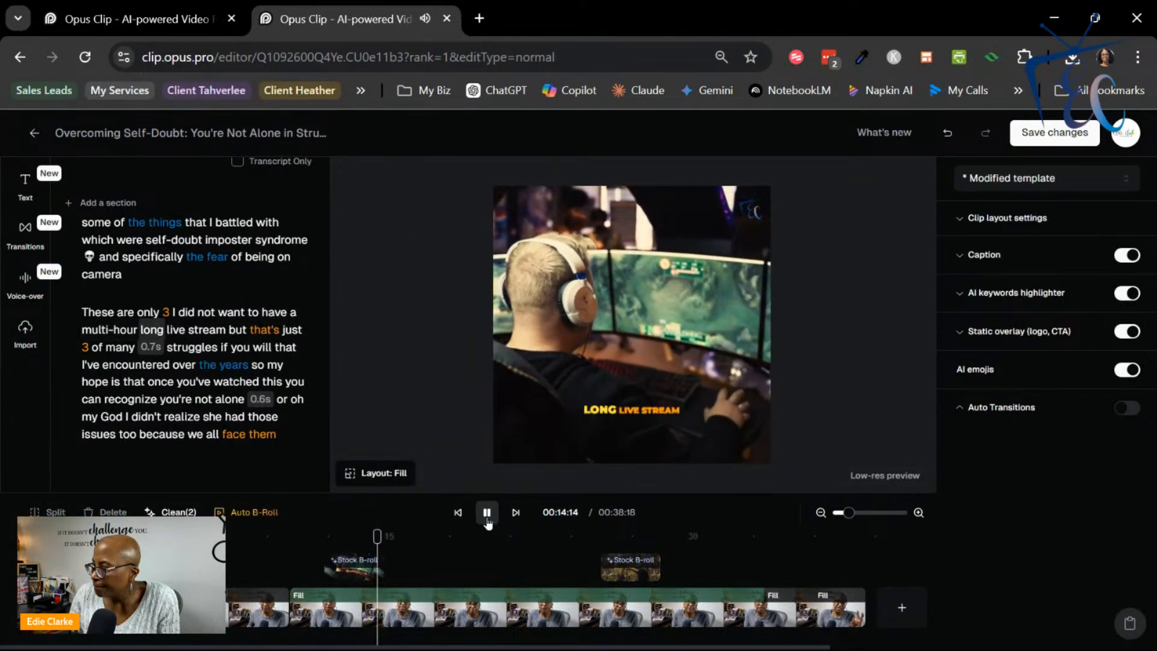
{"action": "left_click", "coordinate": [487, 513]}
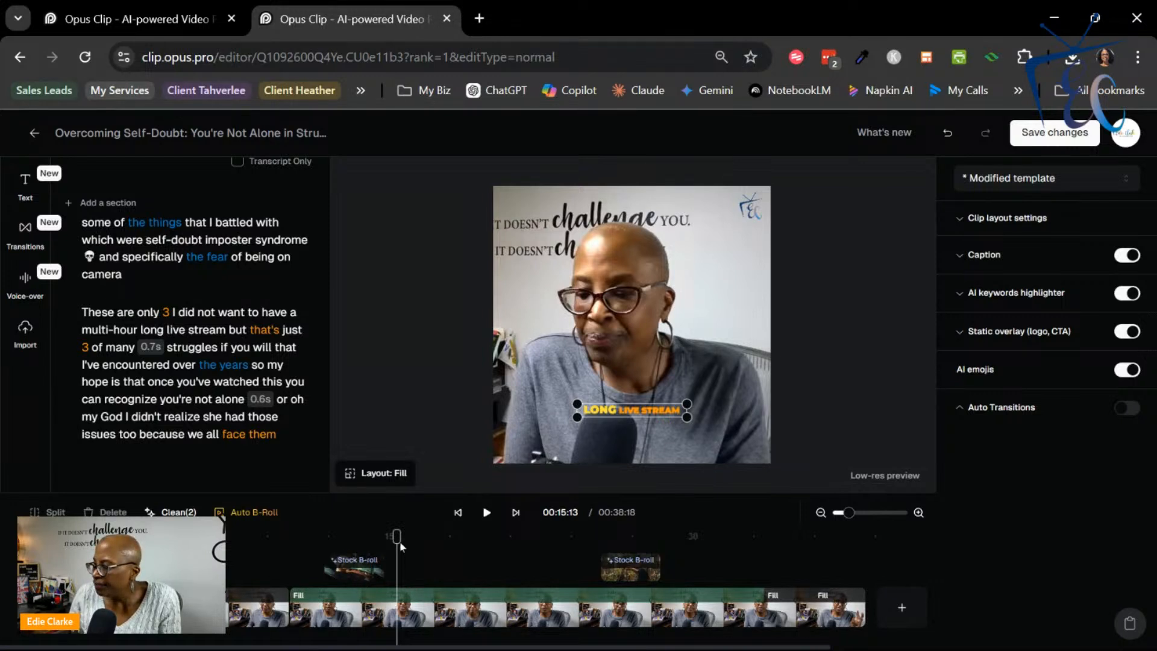
- Play the clip from 00:25:12 into the second stock B-roll and pause at 00:28:09
{"action": "left_click_drag", "start_coordinate": [396, 536], "coordinate": [599, 535]}
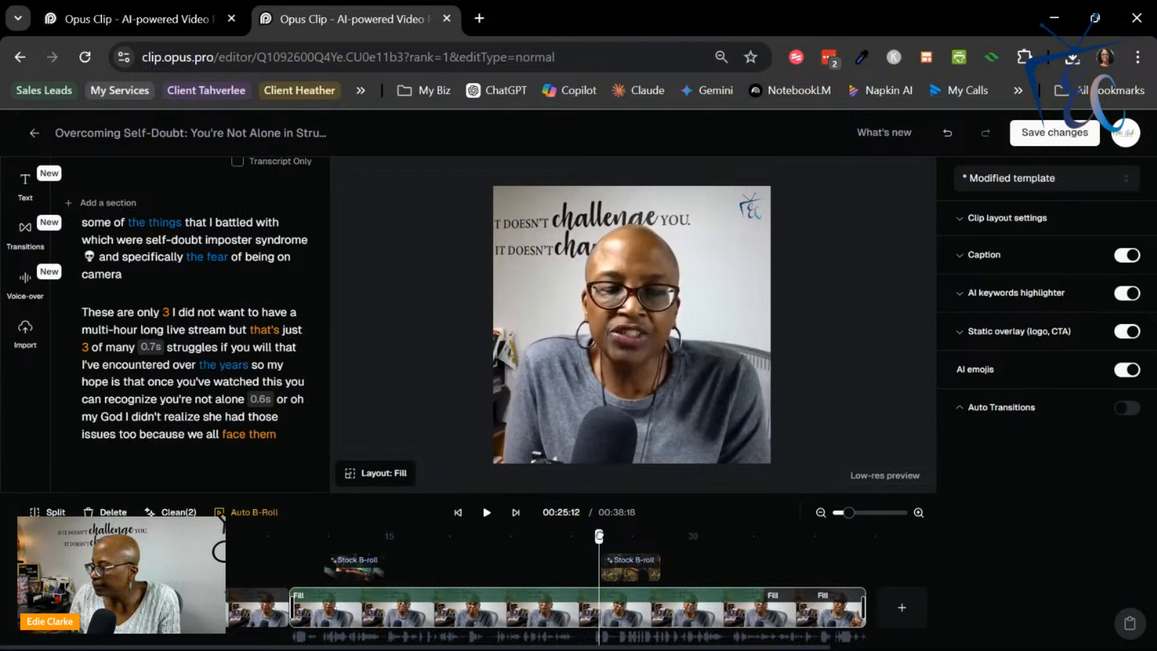
{"action": "left_click", "coordinate": [486, 513]}
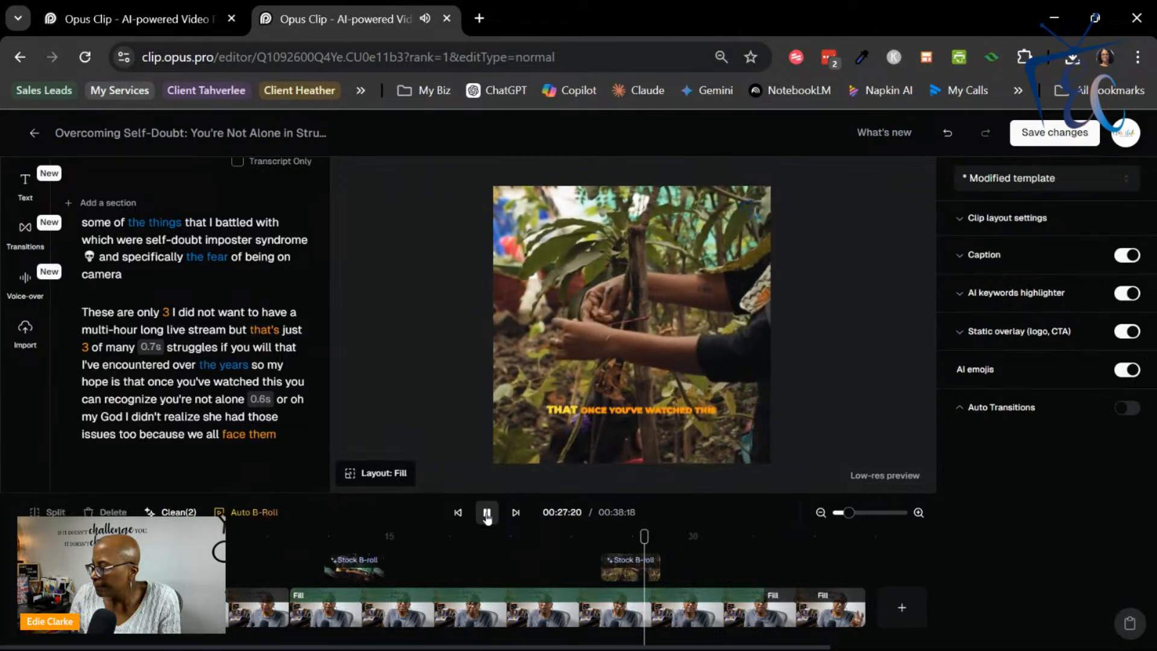
{"action": "left_click", "coordinate": [487, 513]}
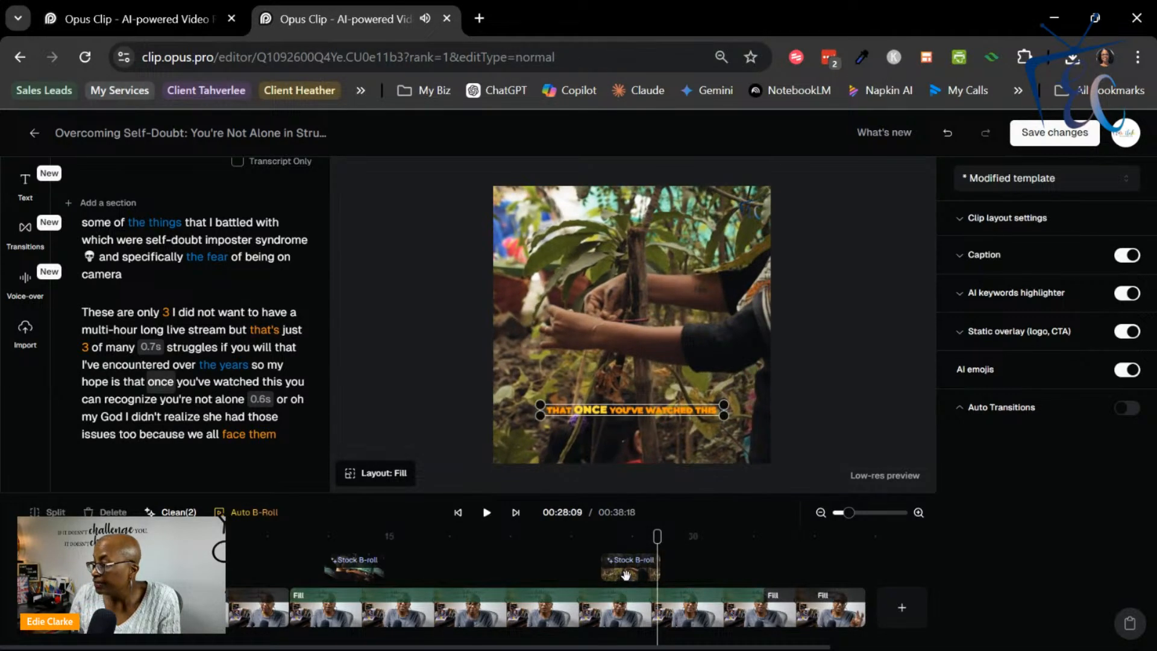
- Replace the second stock B-roll by searching for "not alone" and choosing the video of the man sitting on steps
{"action": "left_click", "coordinate": [627, 575]}
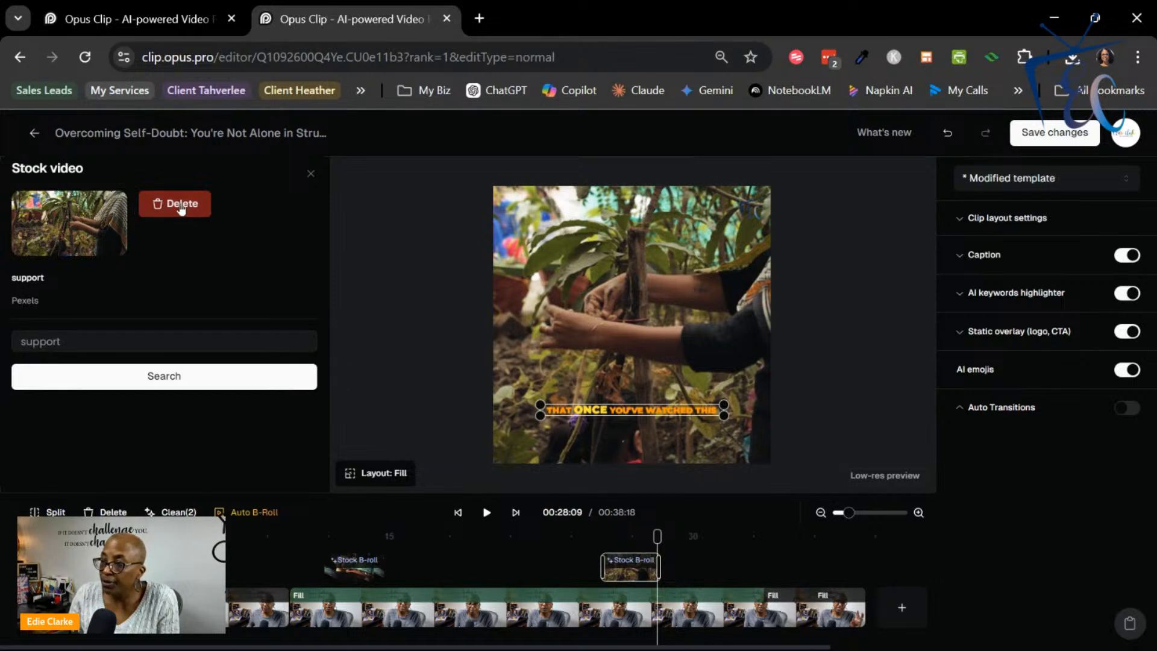
{"action": "double_click", "coordinate": [76, 339]}
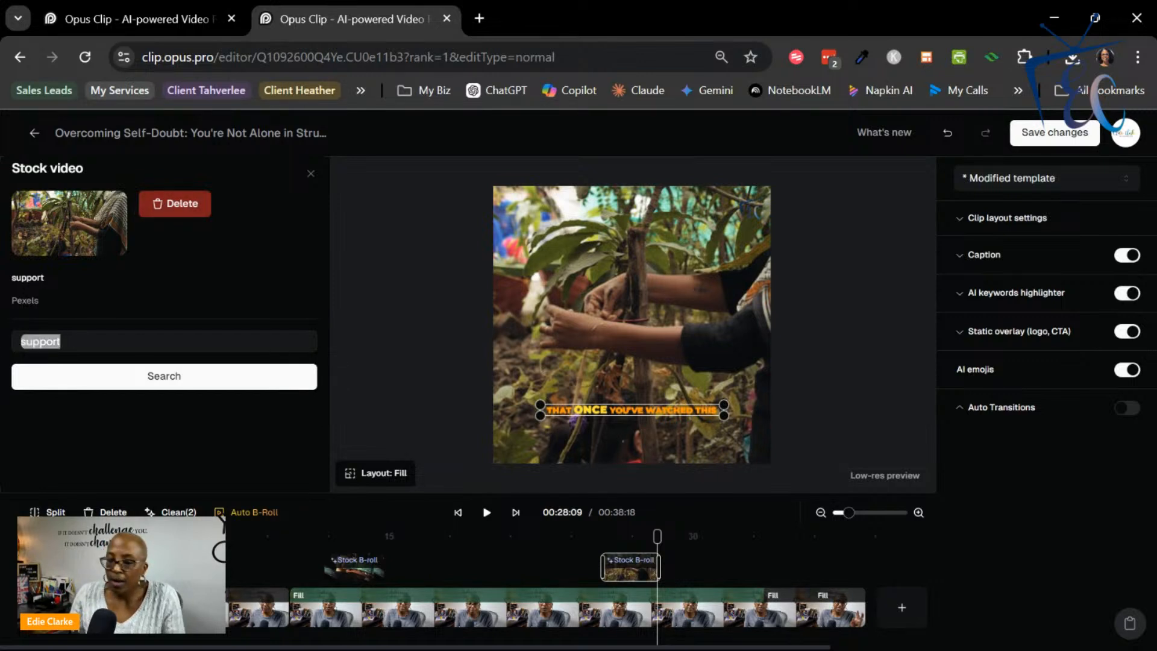
{"action": "type", "text": "not a"}
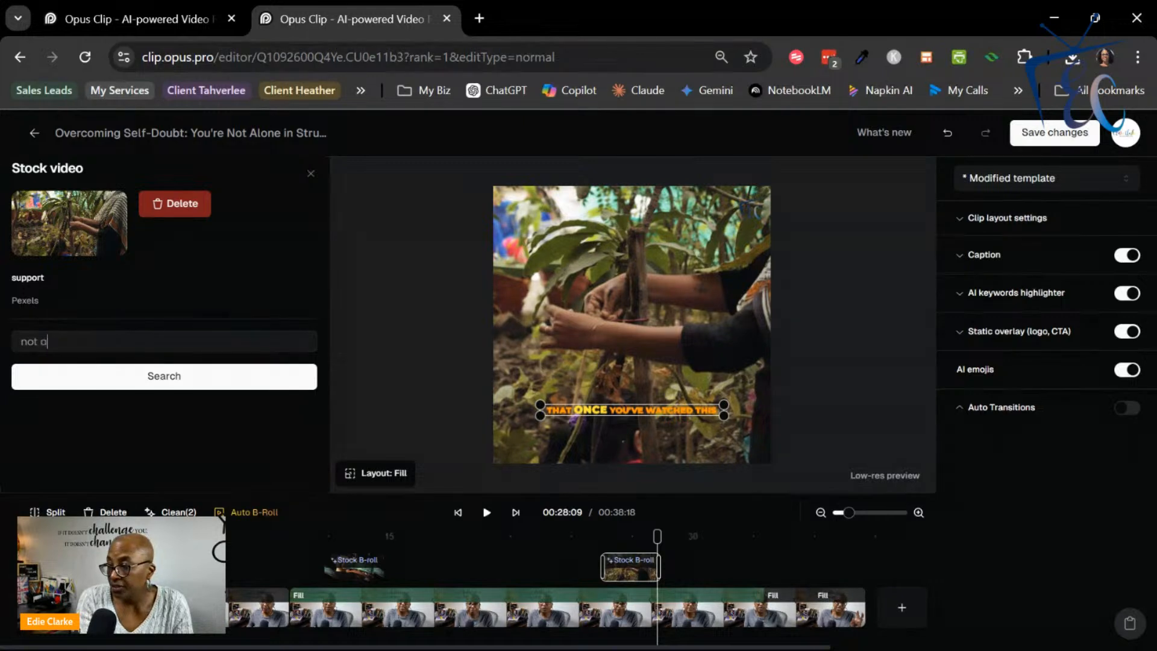
{"action": "type", "text": "lone"}
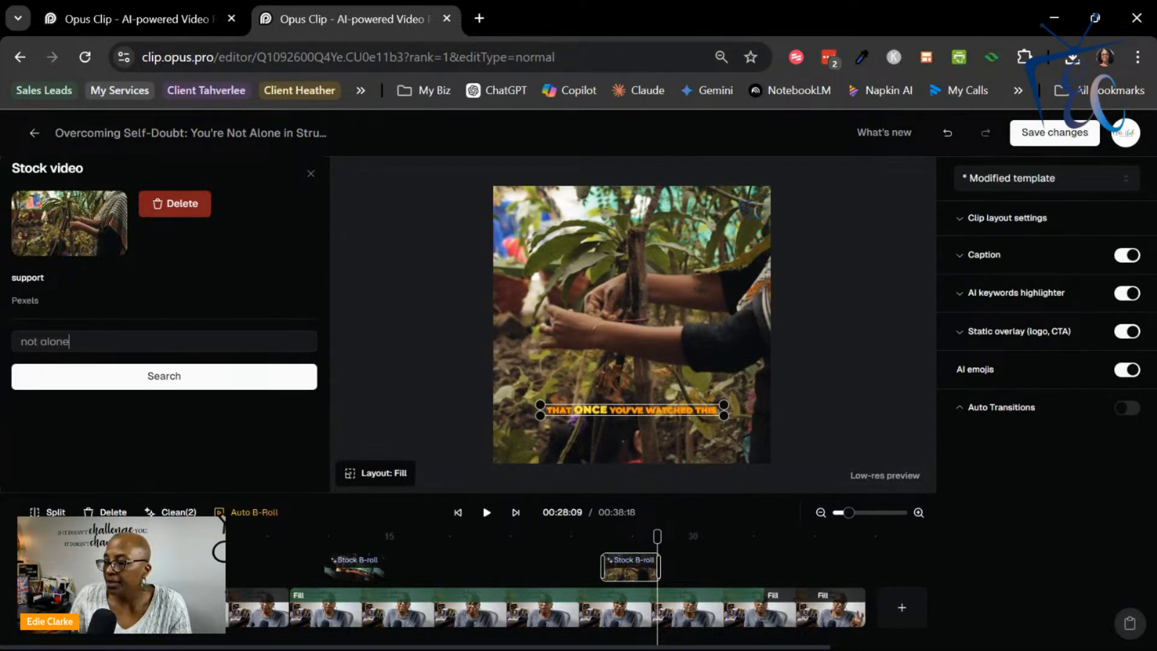
{"action": "left_click", "coordinate": [164, 378]}
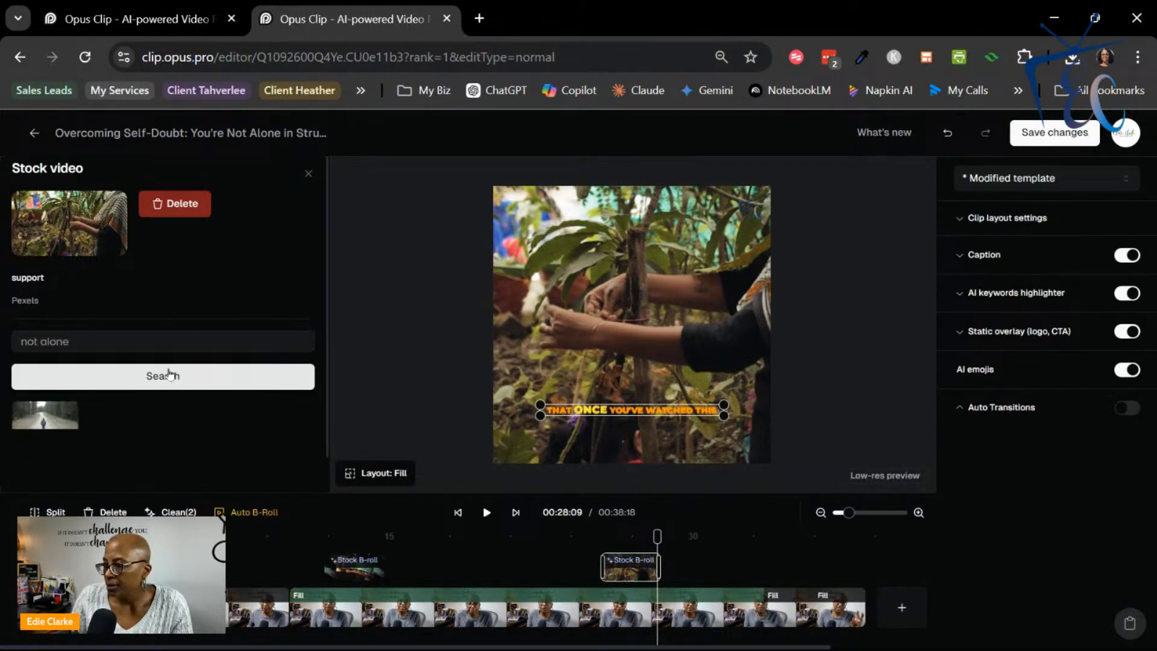
{"action": "scroll", "coordinate": [242, 429], "scroll_direction": "down", "scroll_amount": 1}
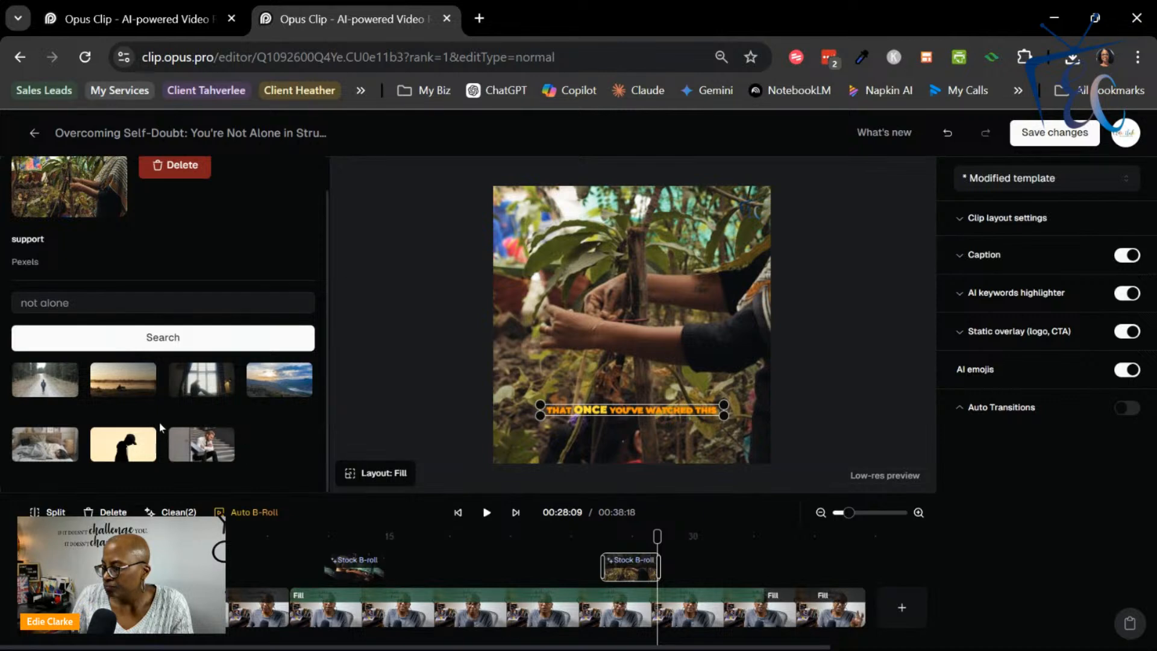
{"action": "left_click", "coordinate": [211, 453]}
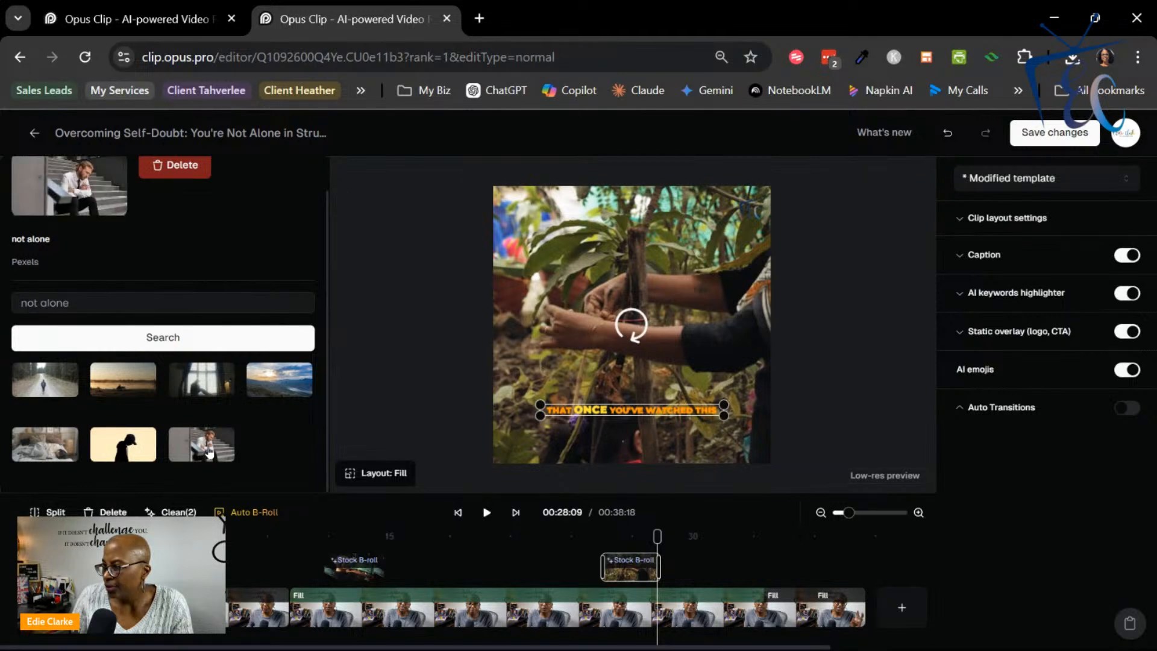
- Play the clip from 00:25:10 into the second stock B-roll and pause at 00:26:28
{"action": "left_click", "coordinate": [596, 529]}
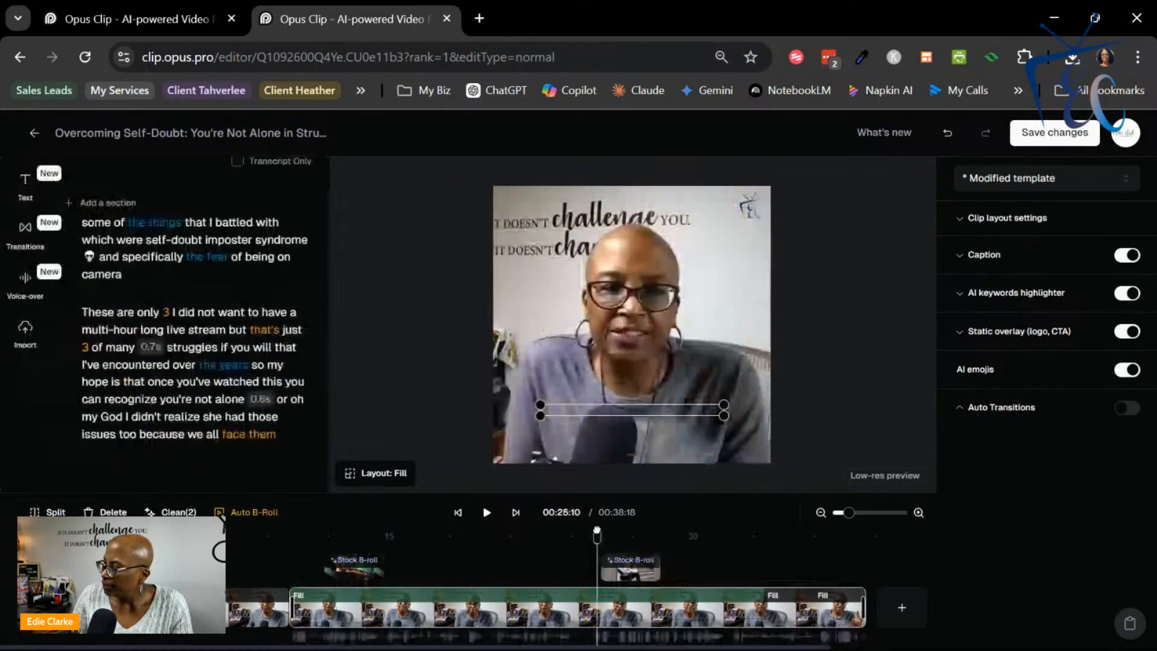
{"action": "left_click", "coordinate": [487, 513]}
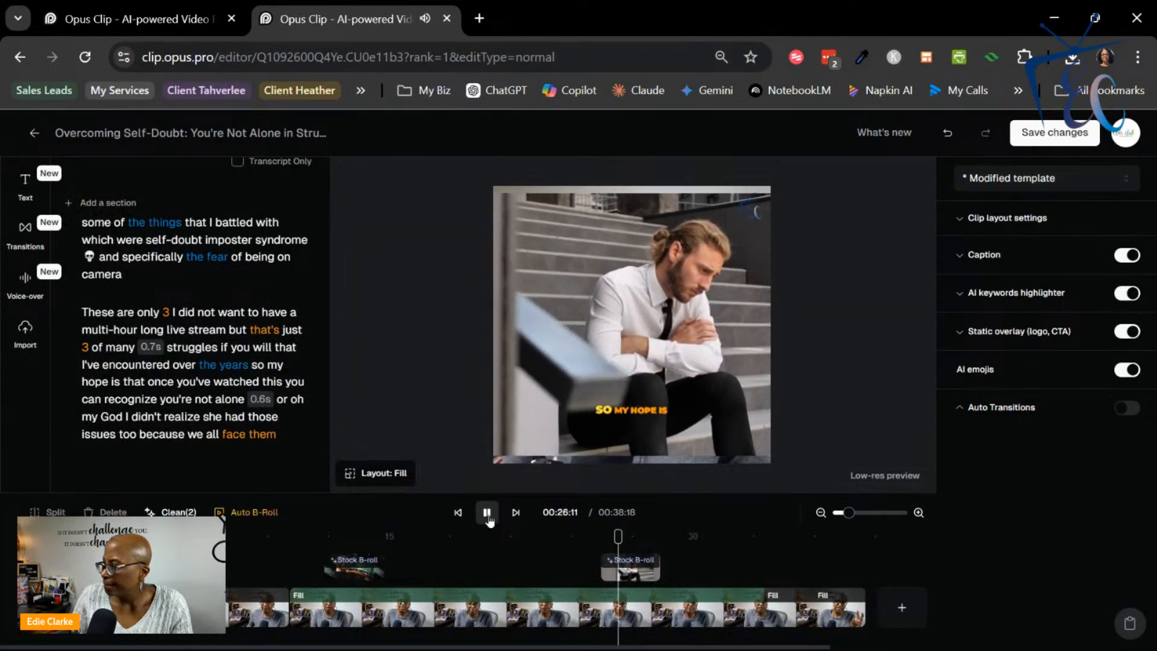
{"action": "left_click", "coordinate": [488, 517]}
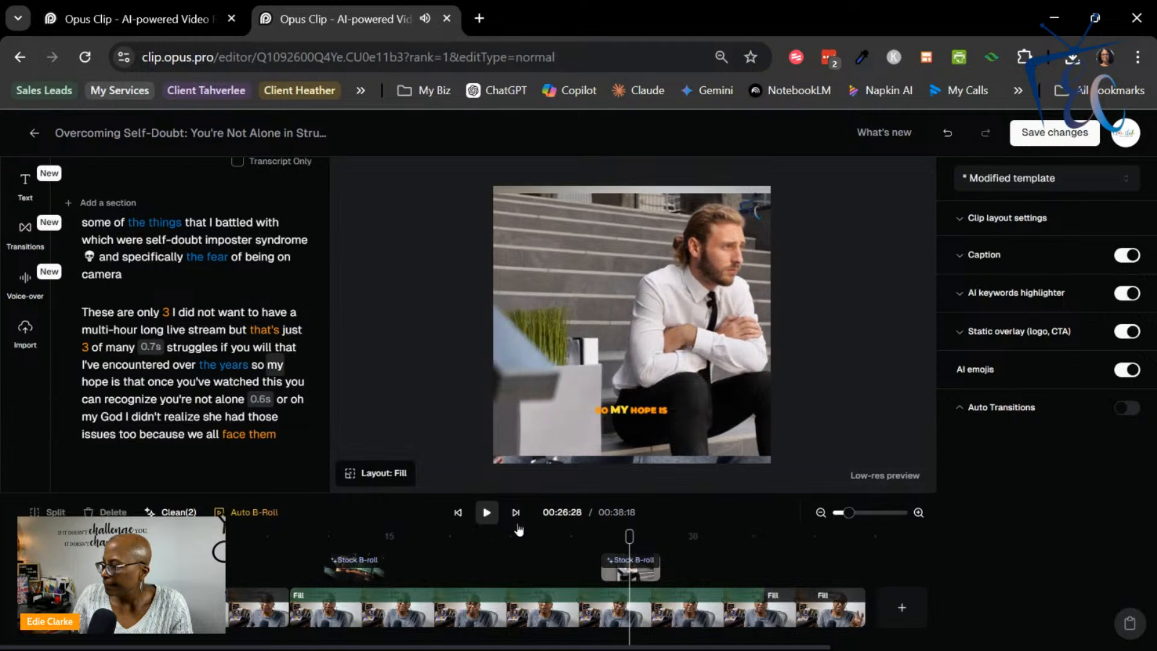
- Move the second stock B-roll about one second later, shorten its end, and play the clip from 00:27:00 past it
{"action": "left_click_drag", "start_coordinate": [634, 559], "coordinate": [663, 562]}
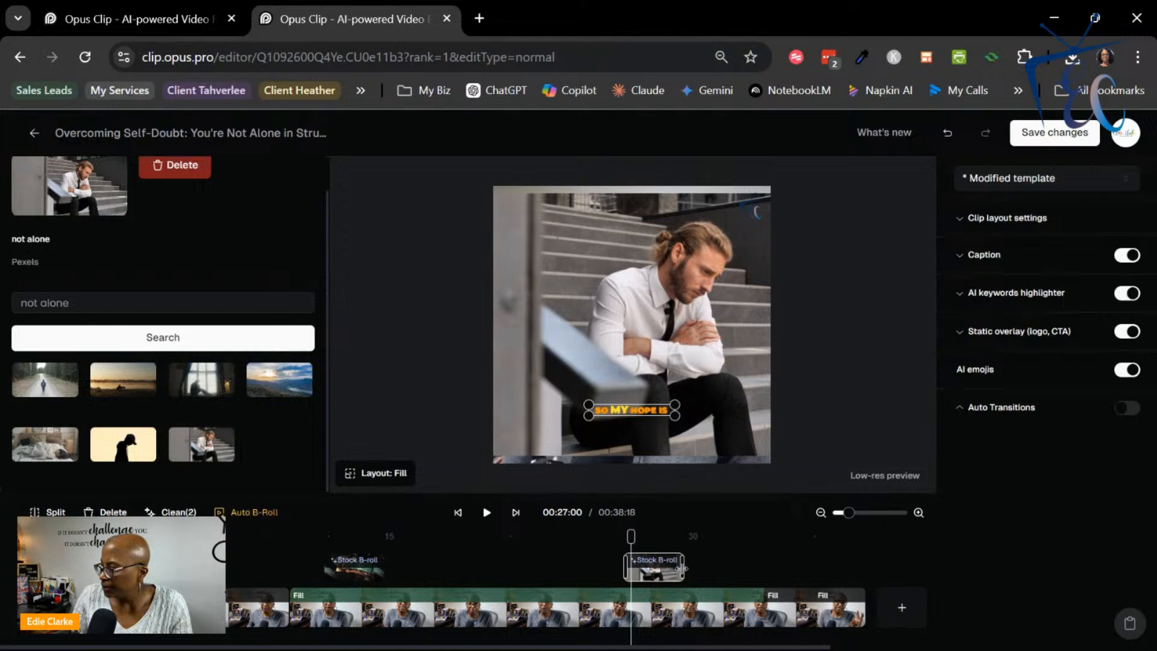
{"action": "left_click_drag", "start_coordinate": [676, 565], "coordinate": [666, 568]}
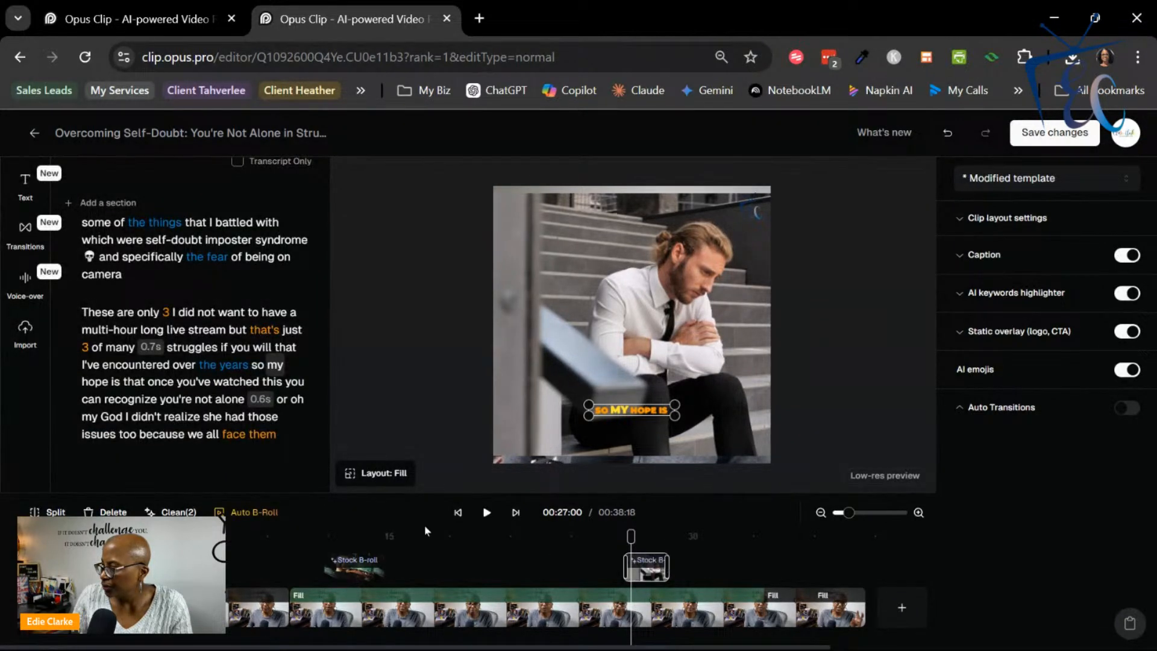
{"action": "left_click", "coordinate": [487, 512]}
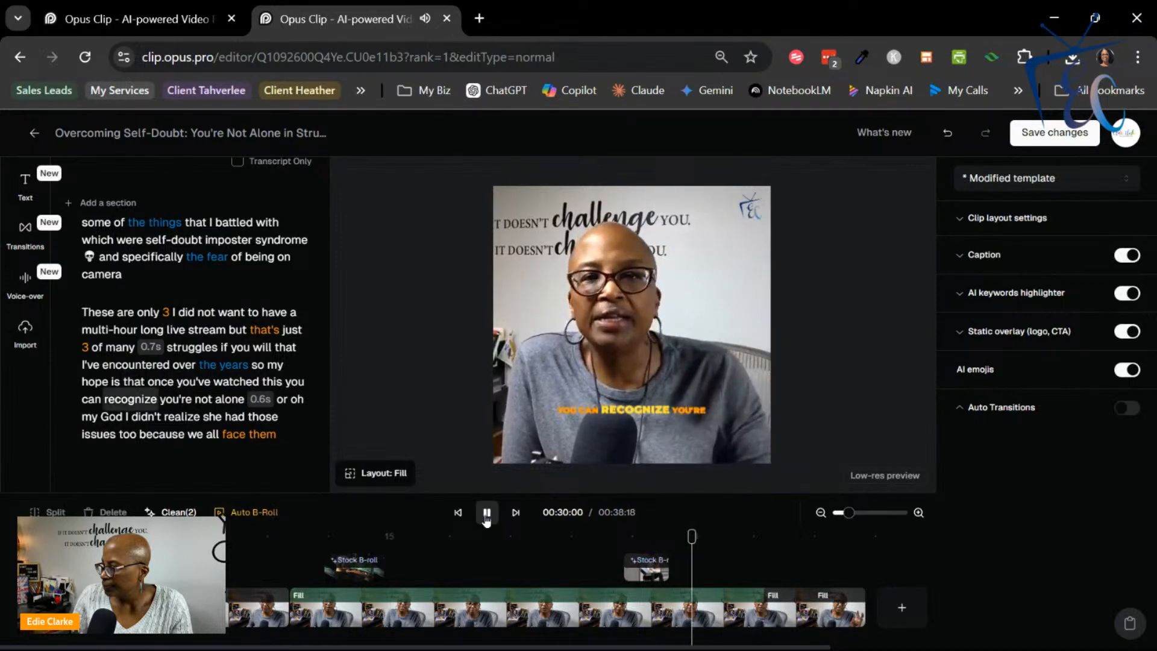
{"action": "left_click", "coordinate": [487, 513]}
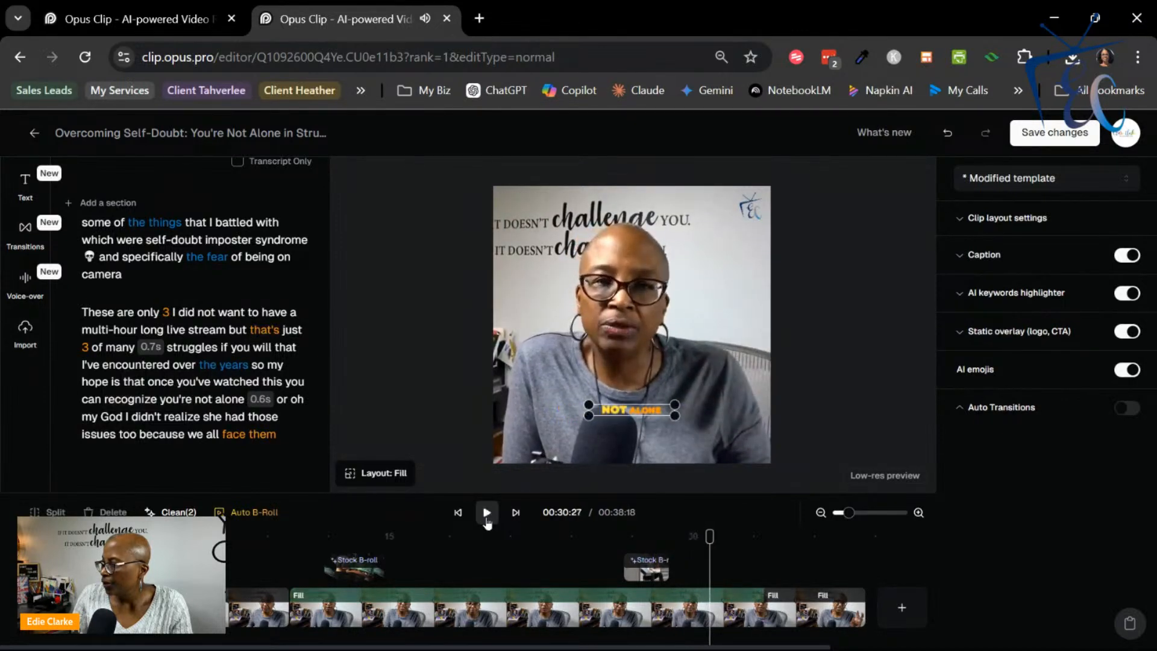
- Replace the first stock B-roll by searching for "live stream" and choosing the video of the woman filming with a ring light and phone
{"action": "left_click", "coordinate": [346, 538]}
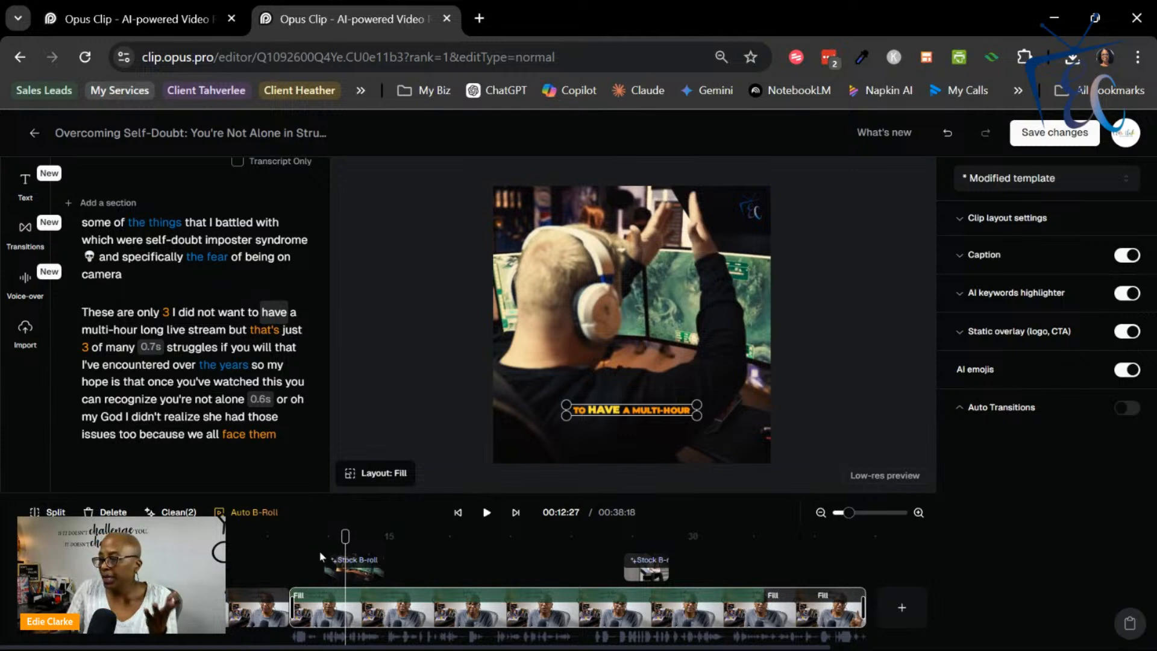
{"action": "left_click", "coordinate": [359, 576]}
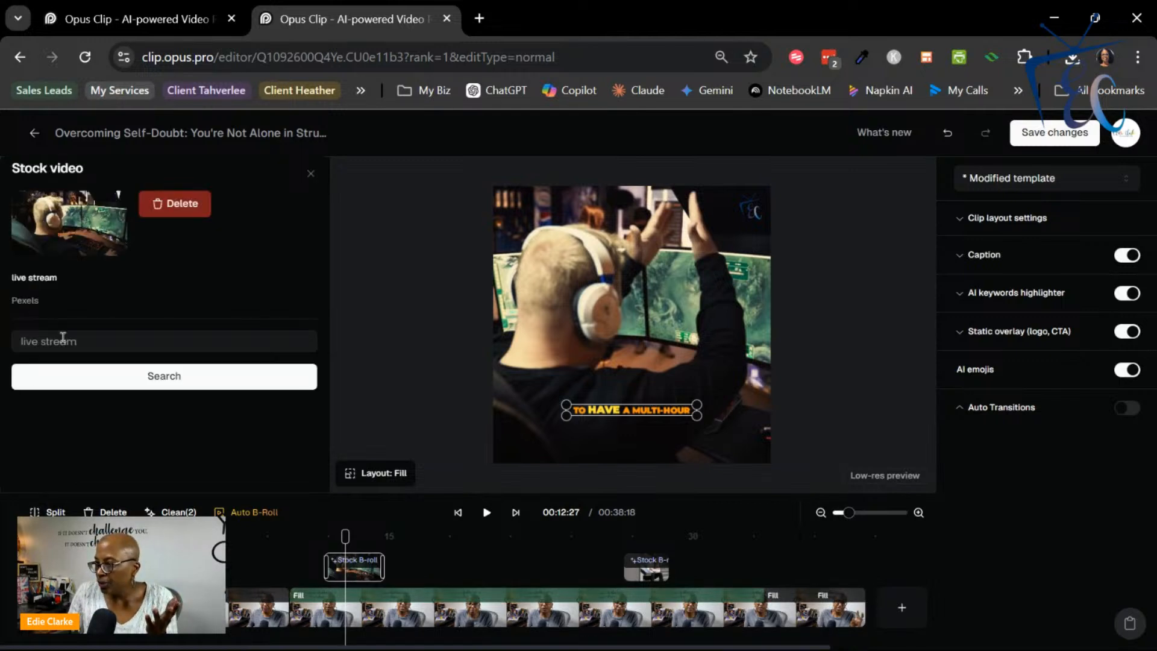
{"action": "left_click", "coordinate": [145, 375]}
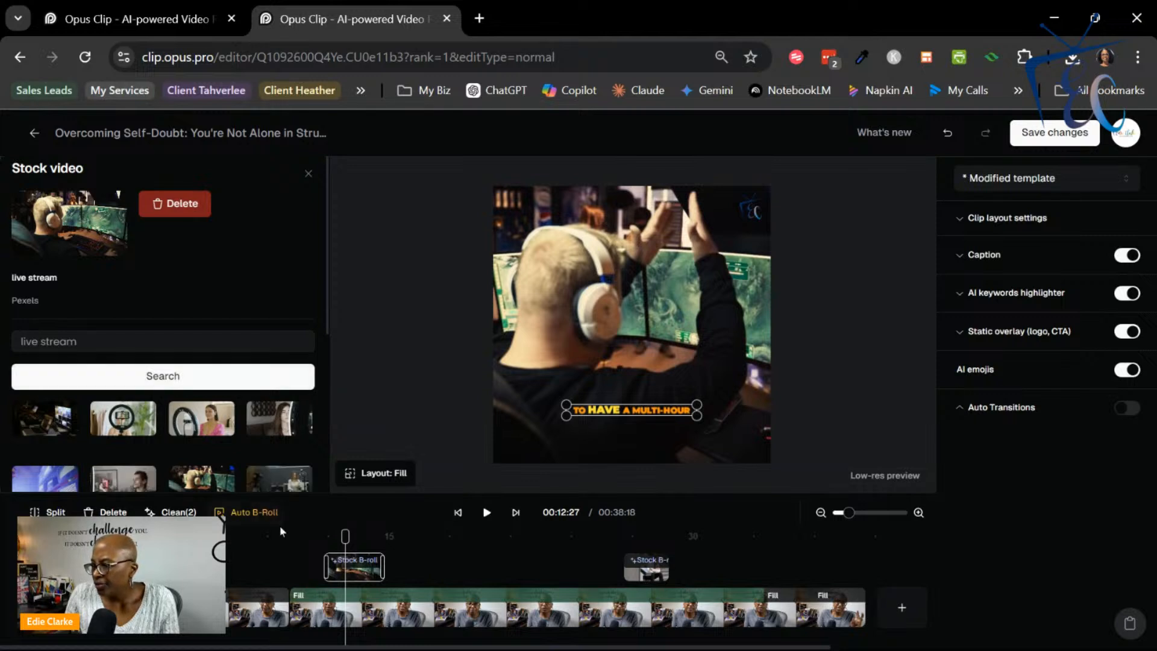
{"action": "scroll", "coordinate": [171, 438], "scroll_direction": "down", "scroll_amount": 2}
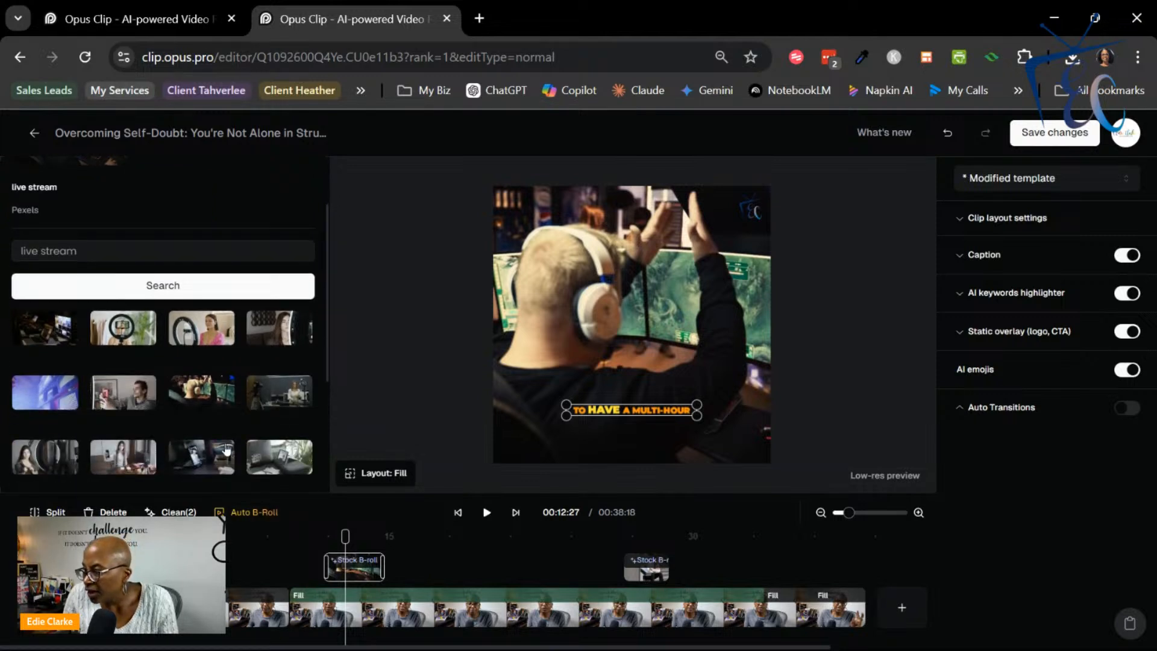
{"action": "scroll", "coordinate": [224, 449], "scroll_direction": "down", "scroll_amount": 2}
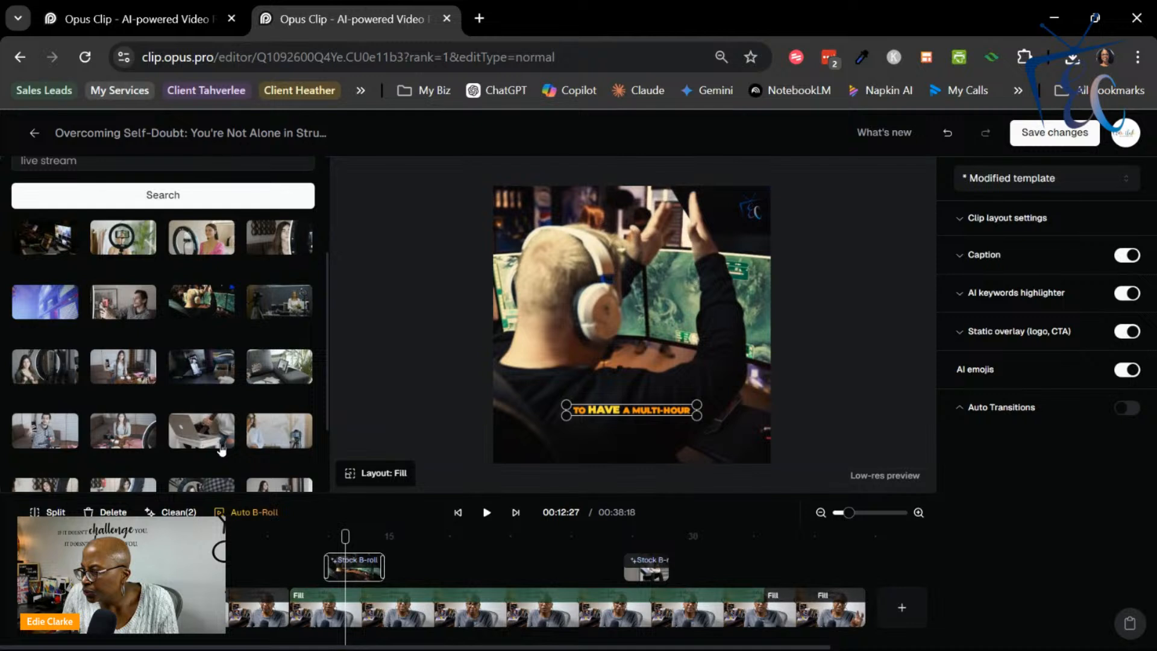
{"action": "scroll", "coordinate": [244, 422], "scroll_direction": "down", "scroll_amount": 2}
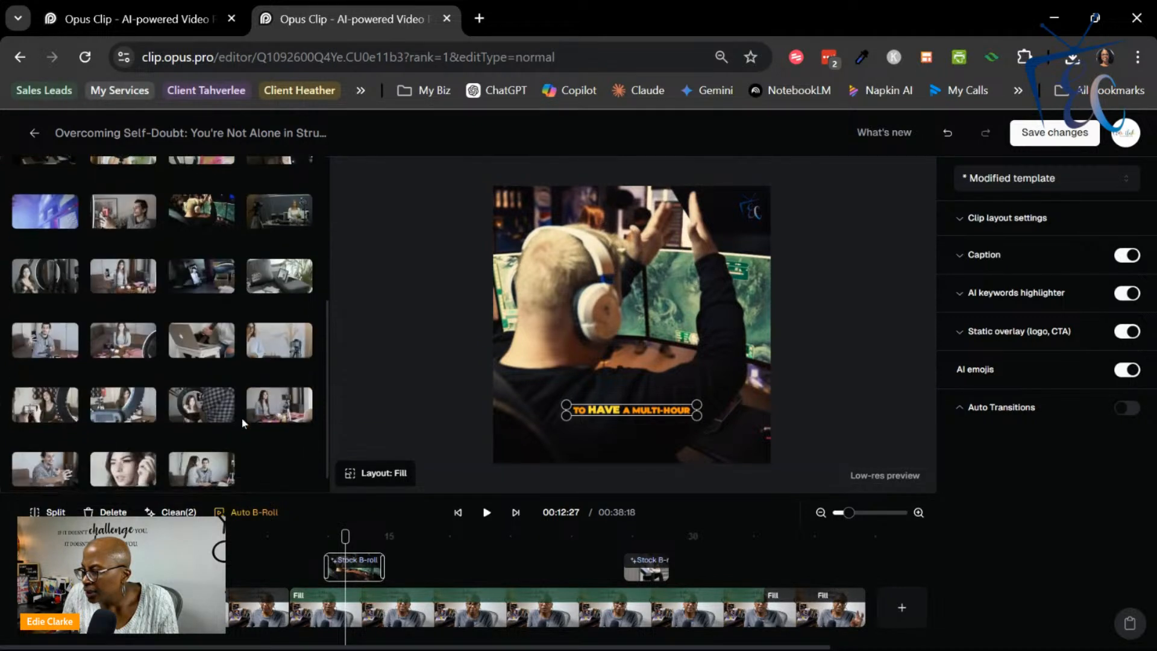
{"action": "scroll", "coordinate": [244, 423], "scroll_direction": "down", "scroll_amount": 1}
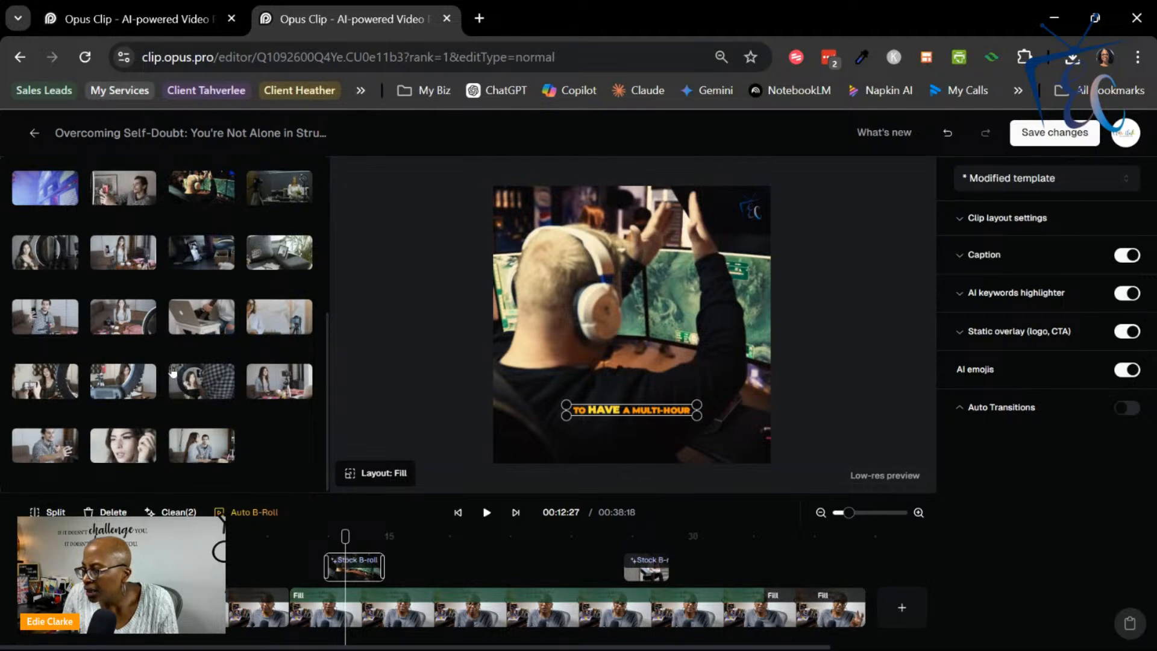
{"action": "scroll", "coordinate": [172, 366], "scroll_direction": "up", "scroll_amount": 3}
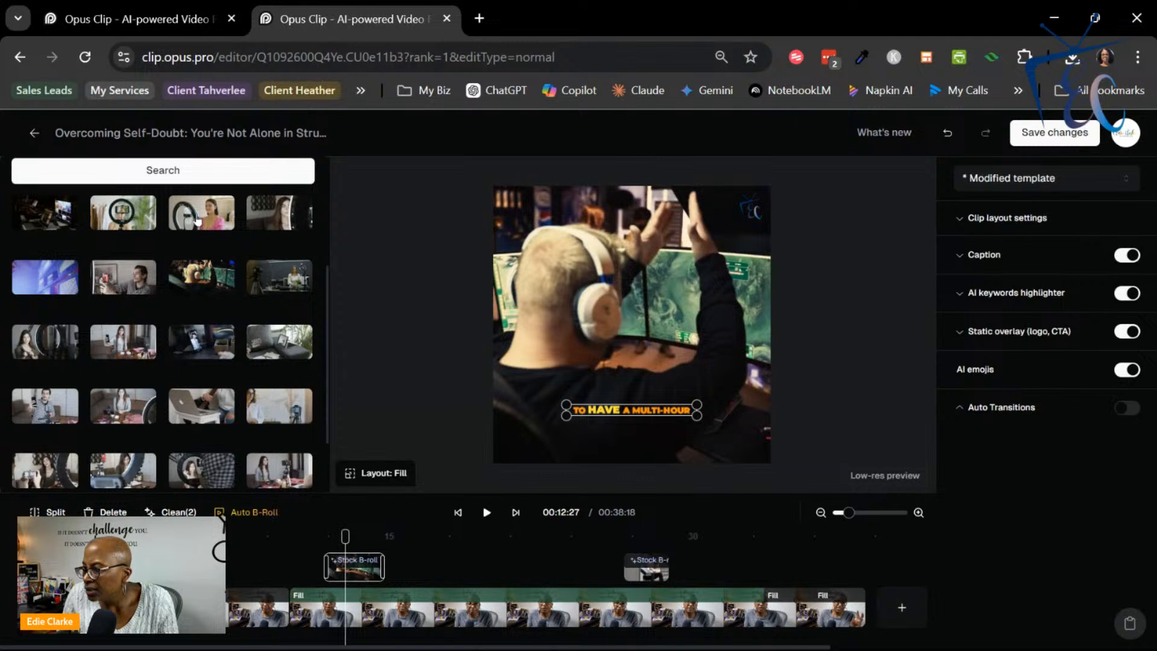
{"action": "left_click", "coordinate": [124, 216]}
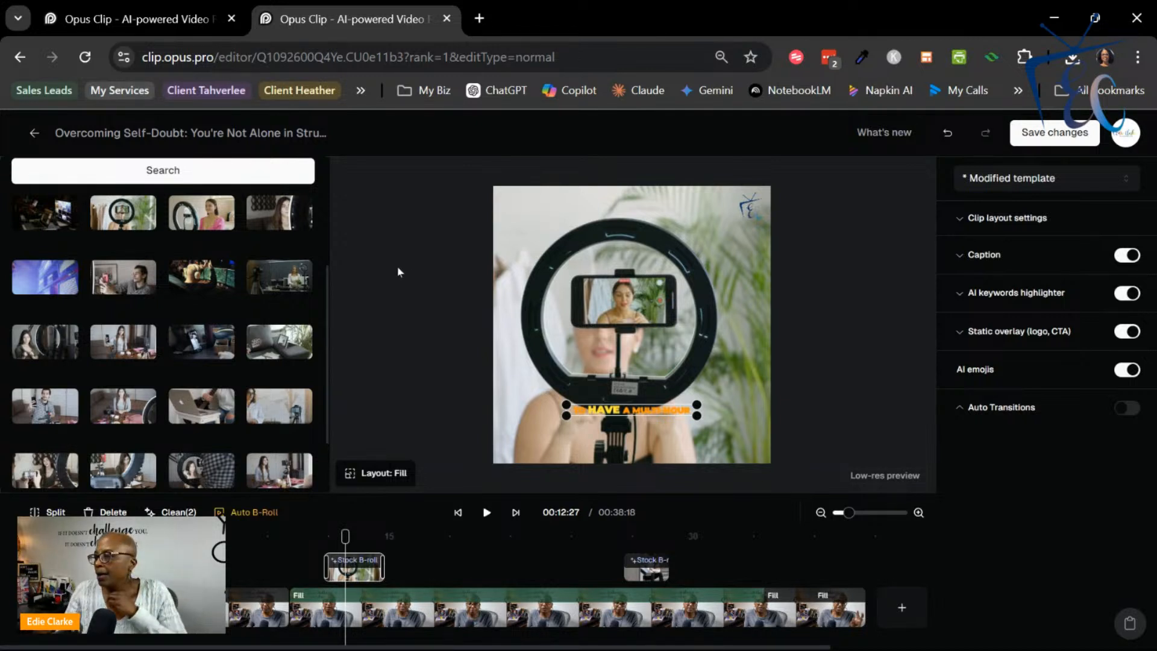
- Search the stock videos for "hands on clock time lapse" to replace the first B-roll
{"action": "left_click", "coordinate": [283, 337]}
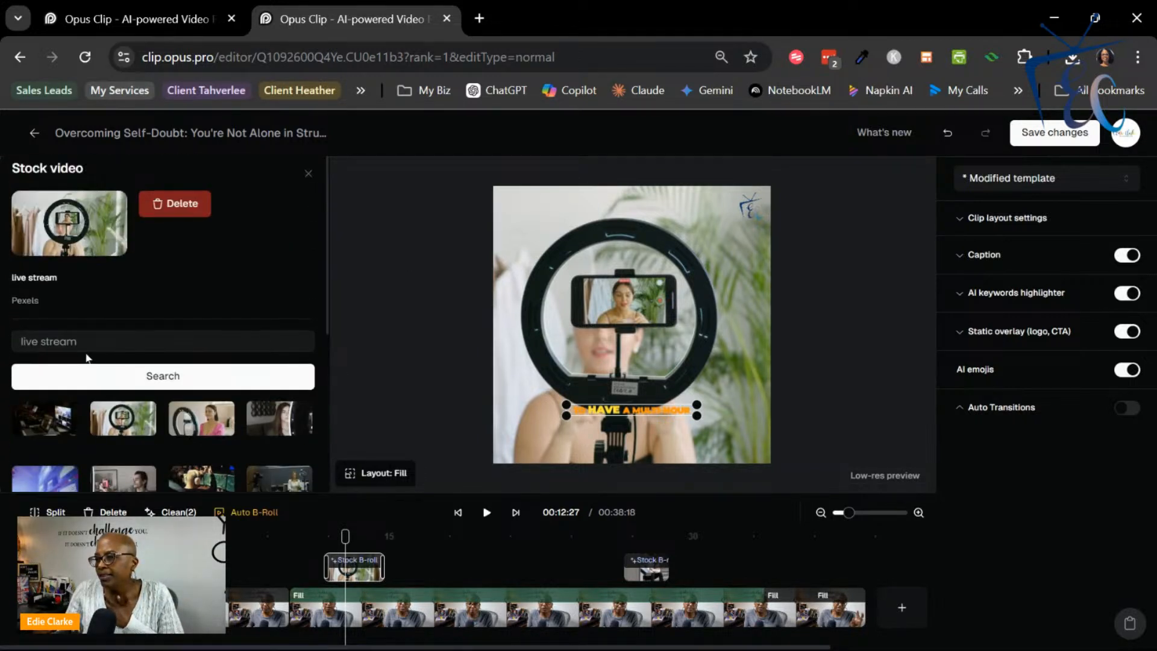
{"action": "triple_click", "coordinate": [92, 344]}
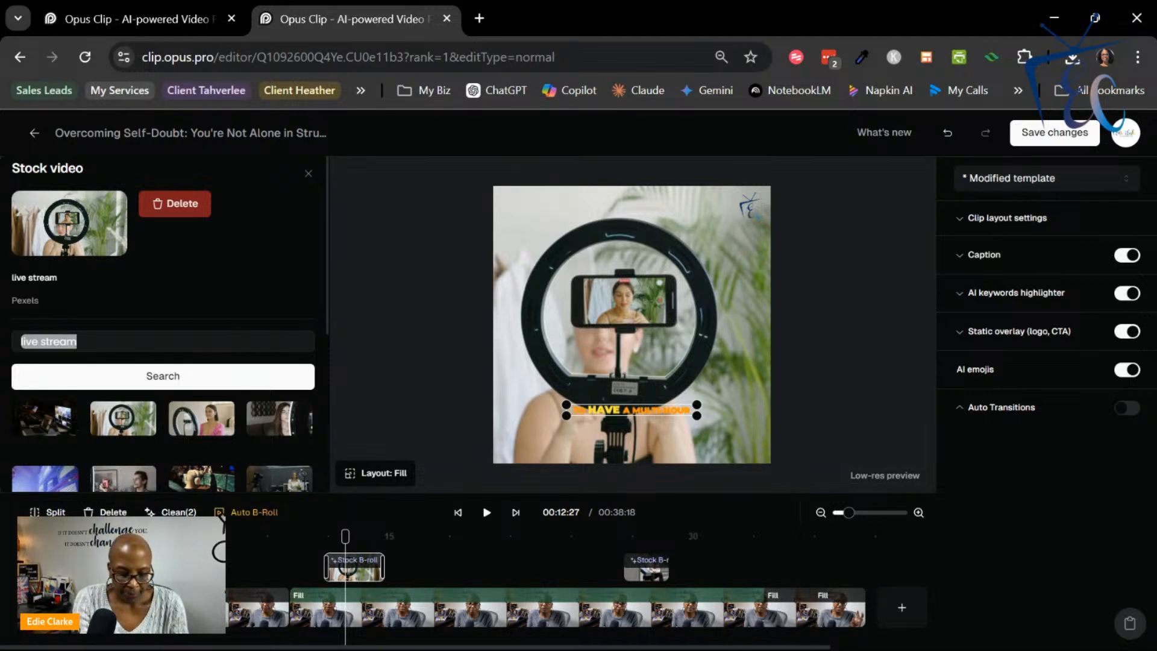
{"action": "type", "text": "time laps"}
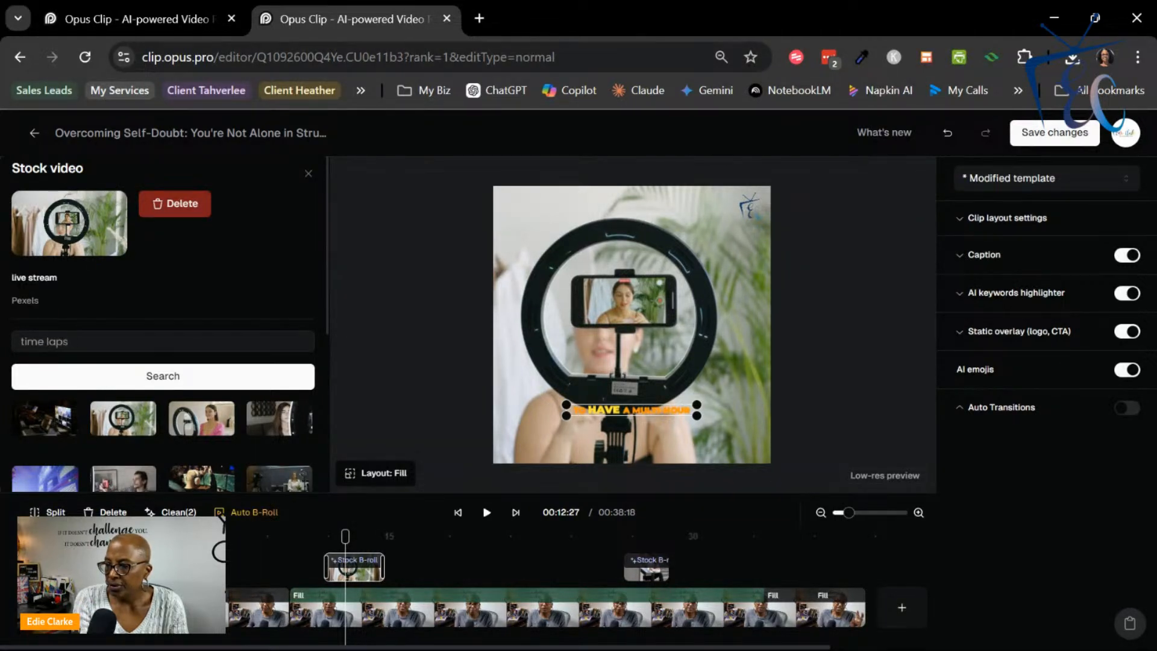
{"action": "key", "text": "BackSpace"}
{"action": "key", "text": "BackSpace"}
{"action": "key", "text": "BackSpace"}
{"action": "key", "text": "BackSpace"}
{"action": "key", "text": "BackSpace"}
{"action": "key", "text": "BackSpace"}
{"action": "key", "text": "BackSpace"}
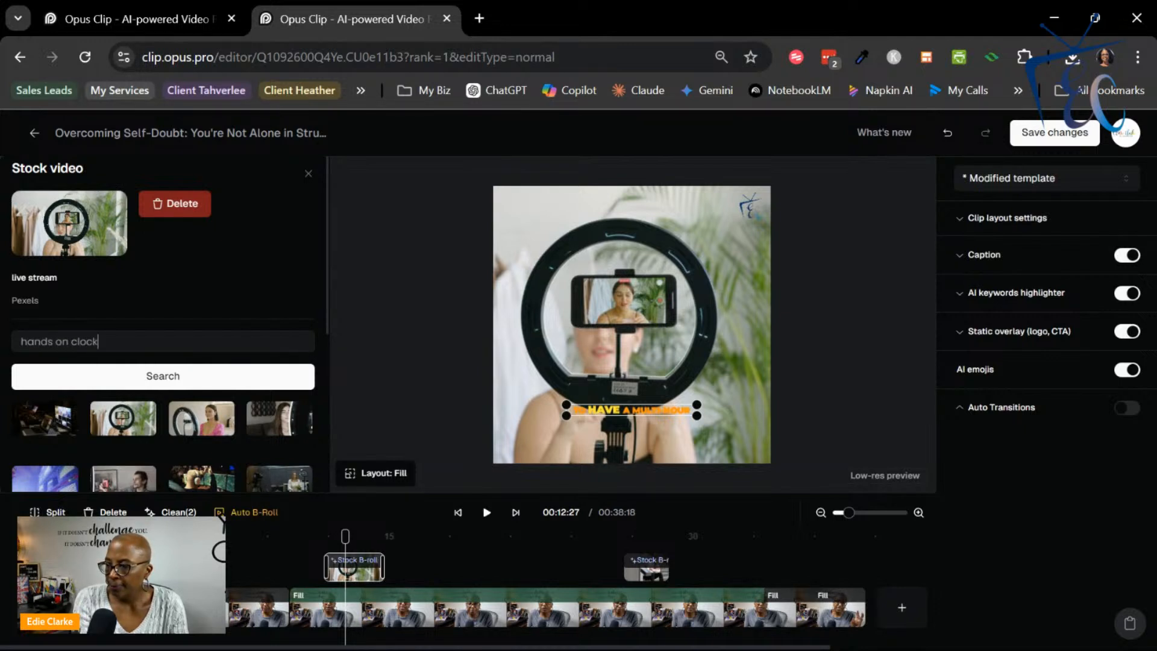
{"action": "left_click", "coordinate": [168, 373]}
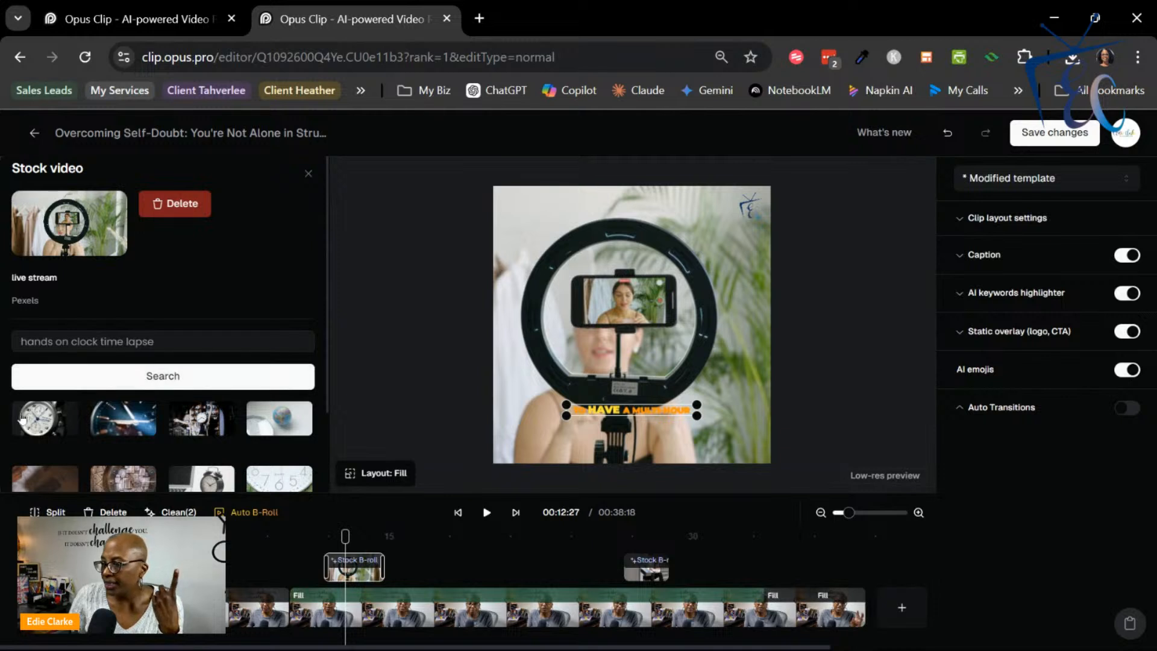
- Choose the close-up video of a blue clock face with moving hands as the first stock B-roll
{"action": "scroll", "coordinate": [143, 420], "scroll_direction": "down", "scroll_amount": 2}
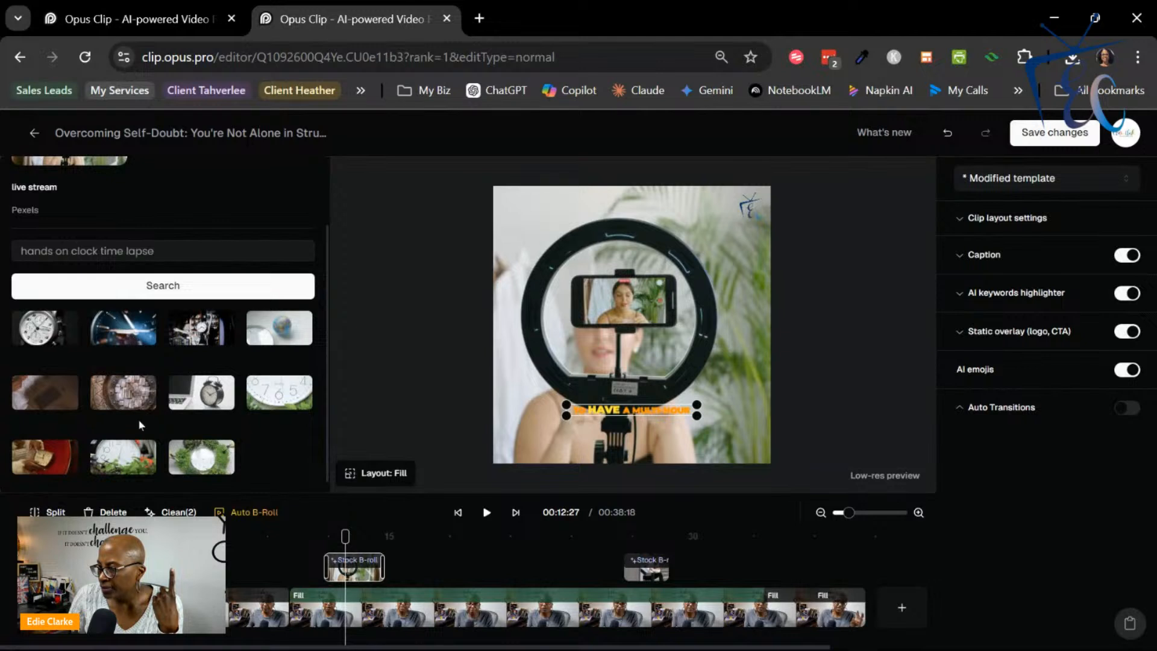
{"action": "scroll", "coordinate": [229, 444], "scroll_direction": "up", "scroll_amount": 2}
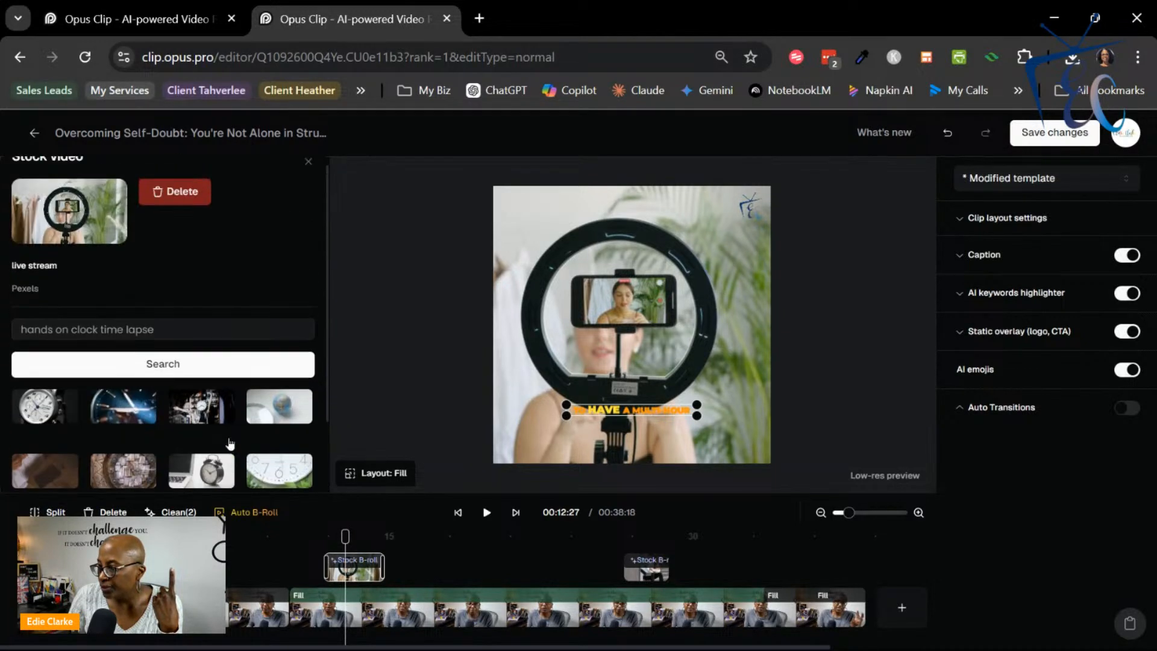
{"action": "scroll", "coordinate": [229, 436], "scroll_direction": "down", "scroll_amount": 2}
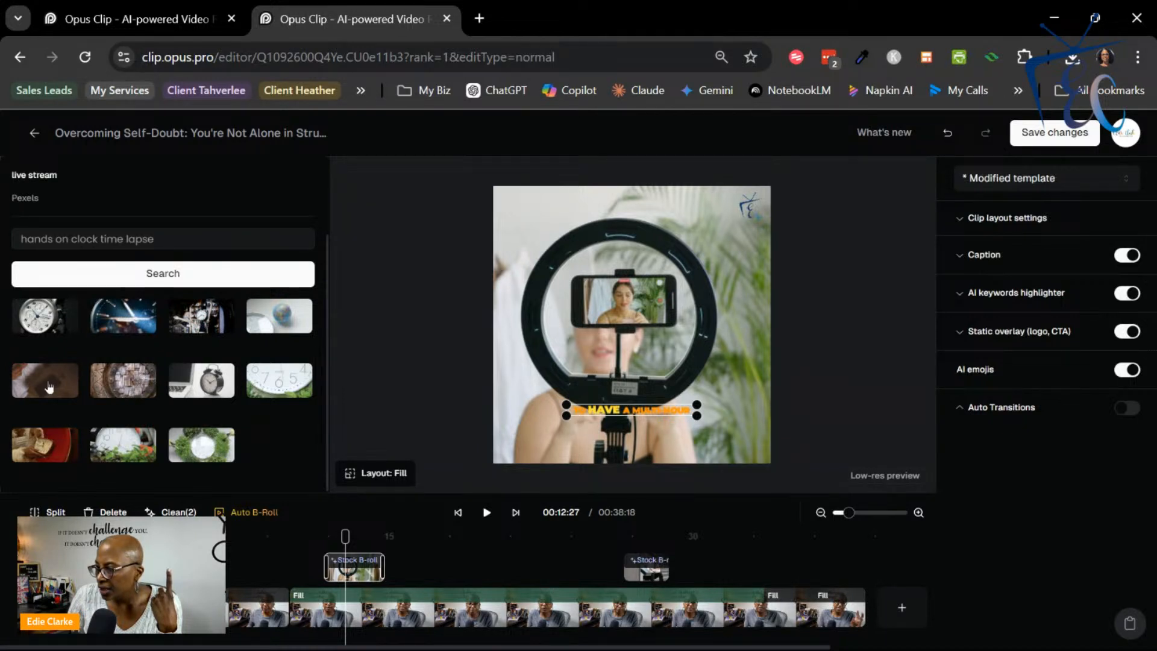
{"action": "left_click", "coordinate": [120, 321]}
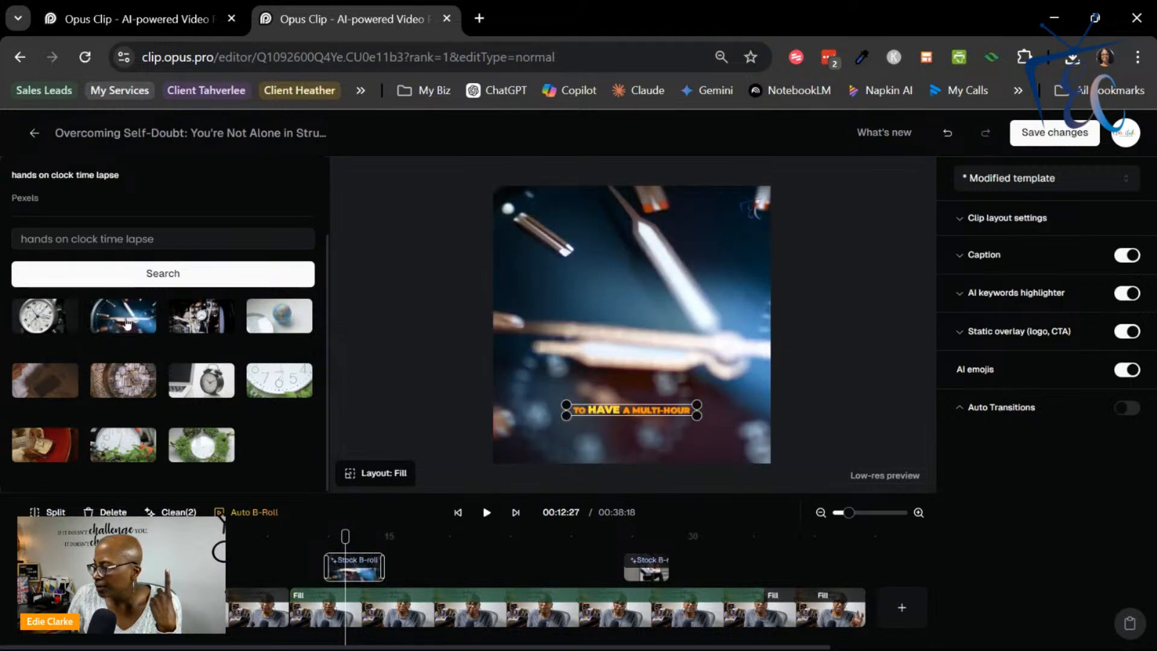
- Play the clip through the first stock B-roll and pause just after it at 00:15:14
{"action": "left_click", "coordinate": [321, 535]}
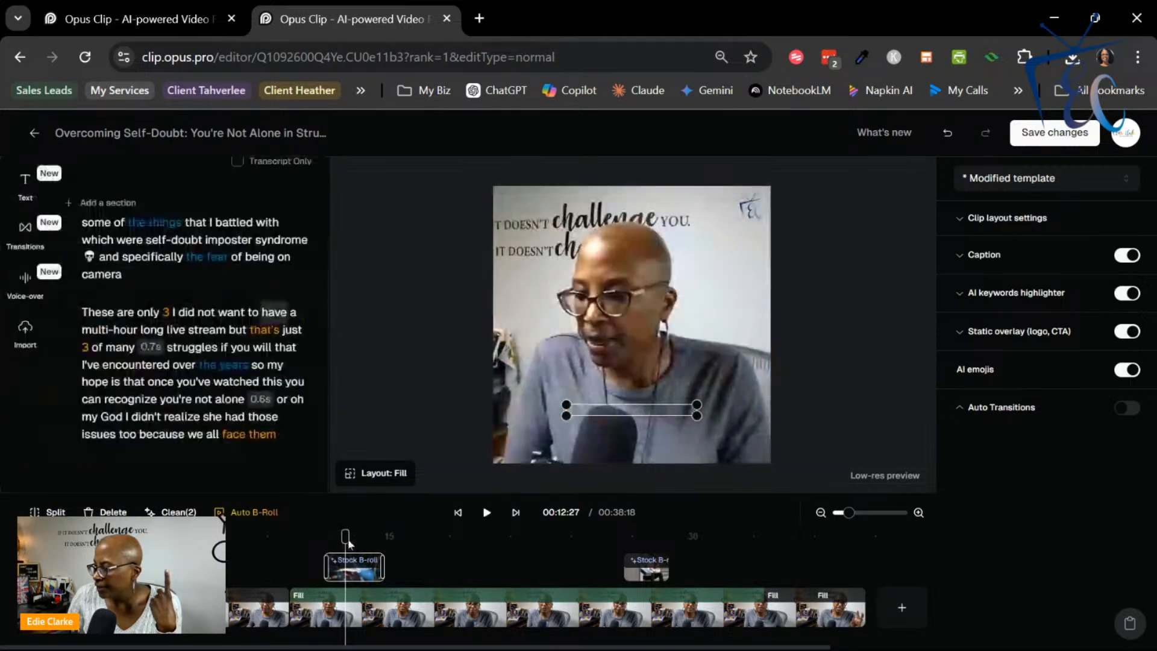
{"action": "left_click", "coordinate": [488, 513]}
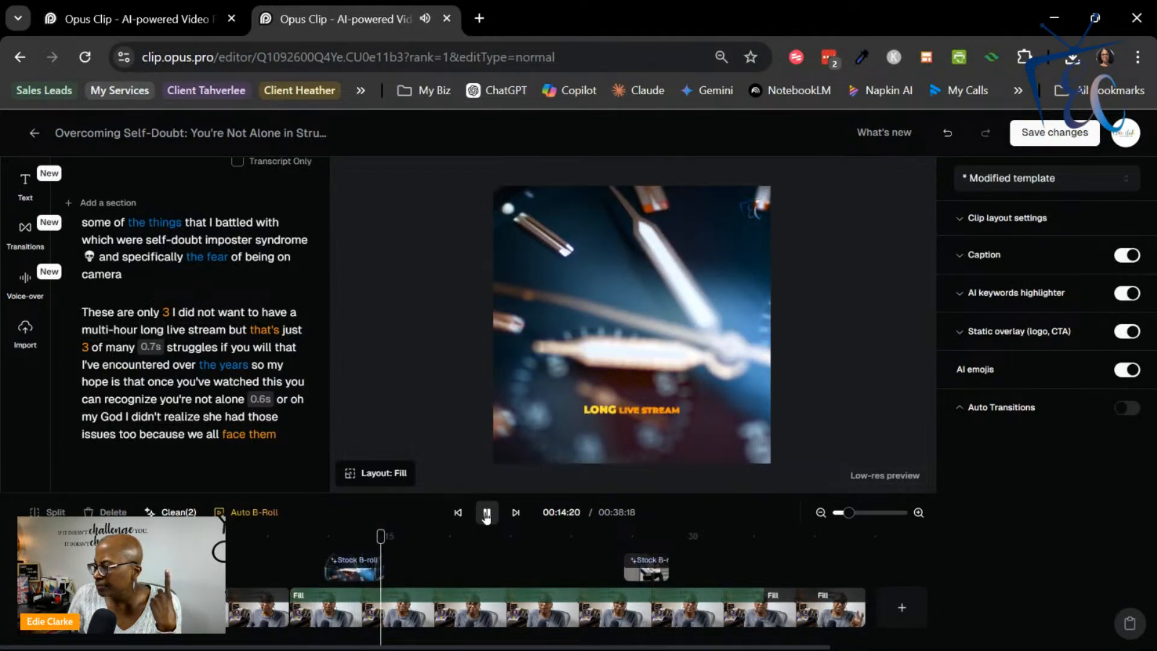
{"action": "left_click", "coordinate": [486, 513]}
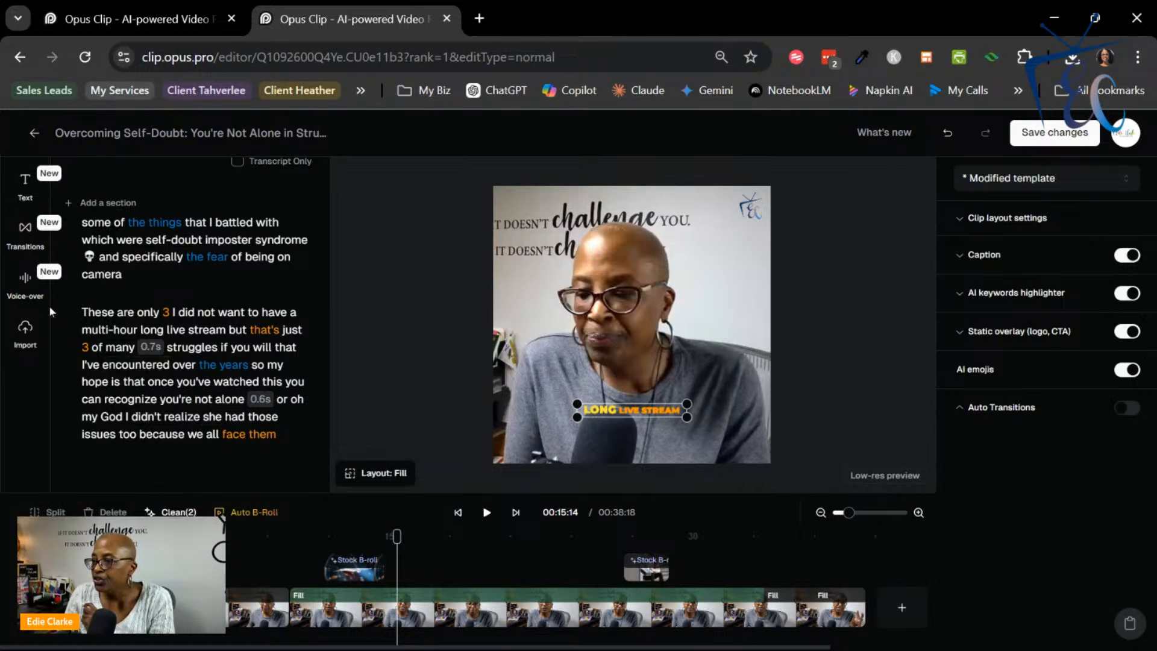
- Look at the text overlay options and the available transitions
{"action": "left_click", "coordinate": [25, 186]}
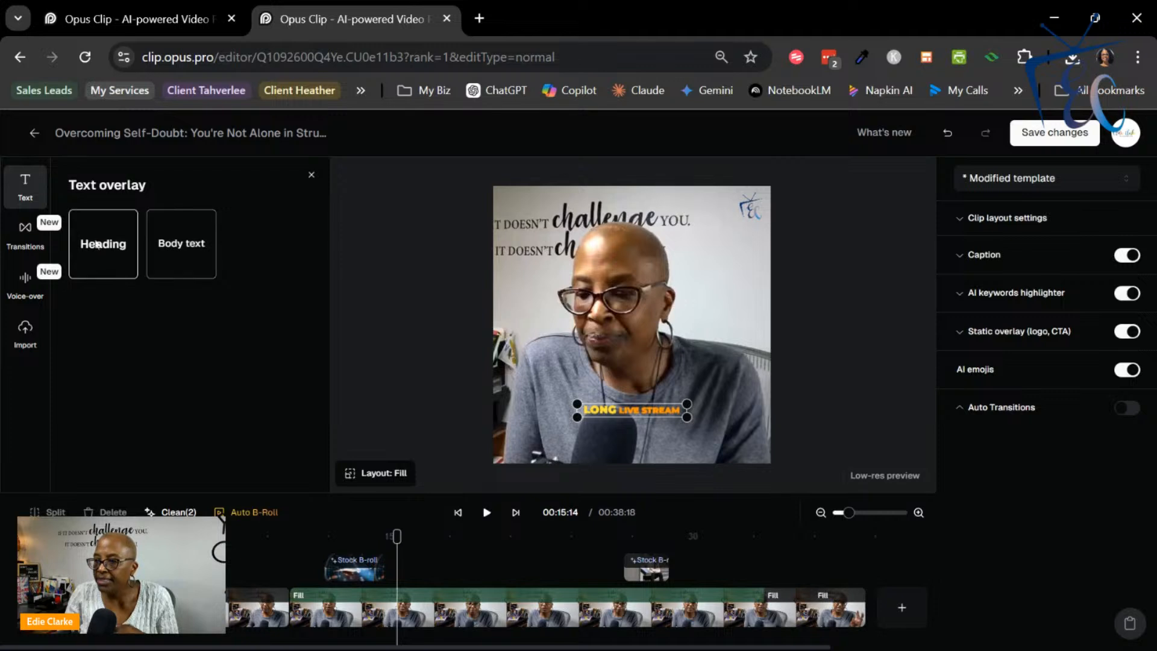
{"action": "left_click", "coordinate": [24, 239]}
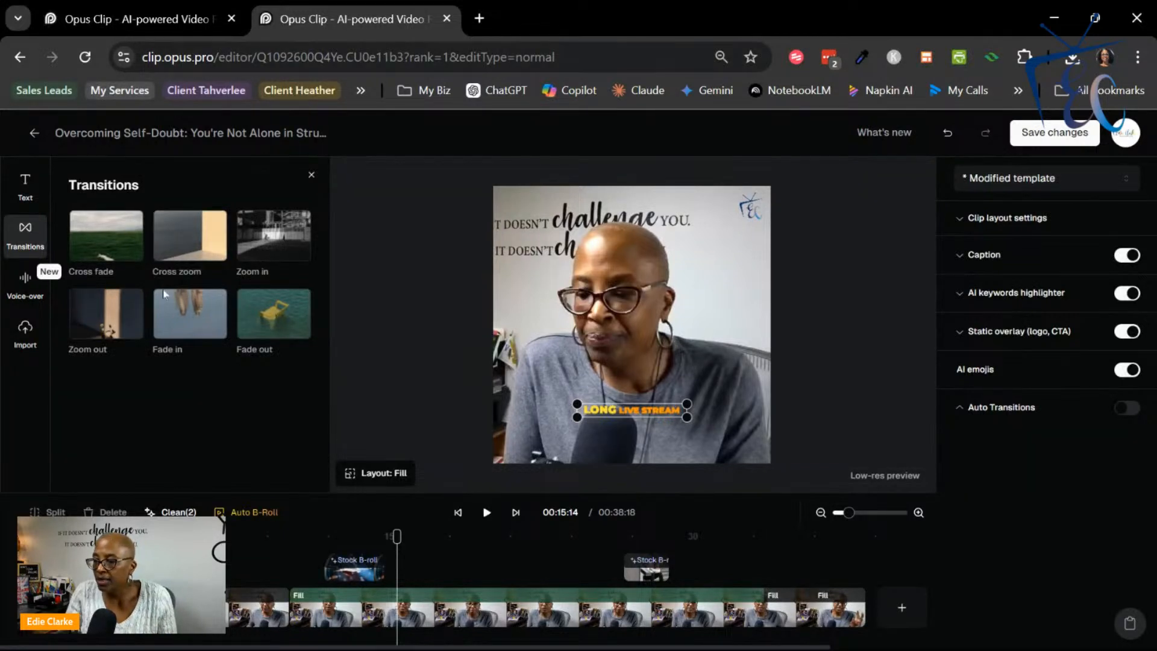
- Examine the AI voice-over settings and browse the library of speaker voices, keeping Adam selected
{"action": "left_click", "coordinate": [24, 291]}
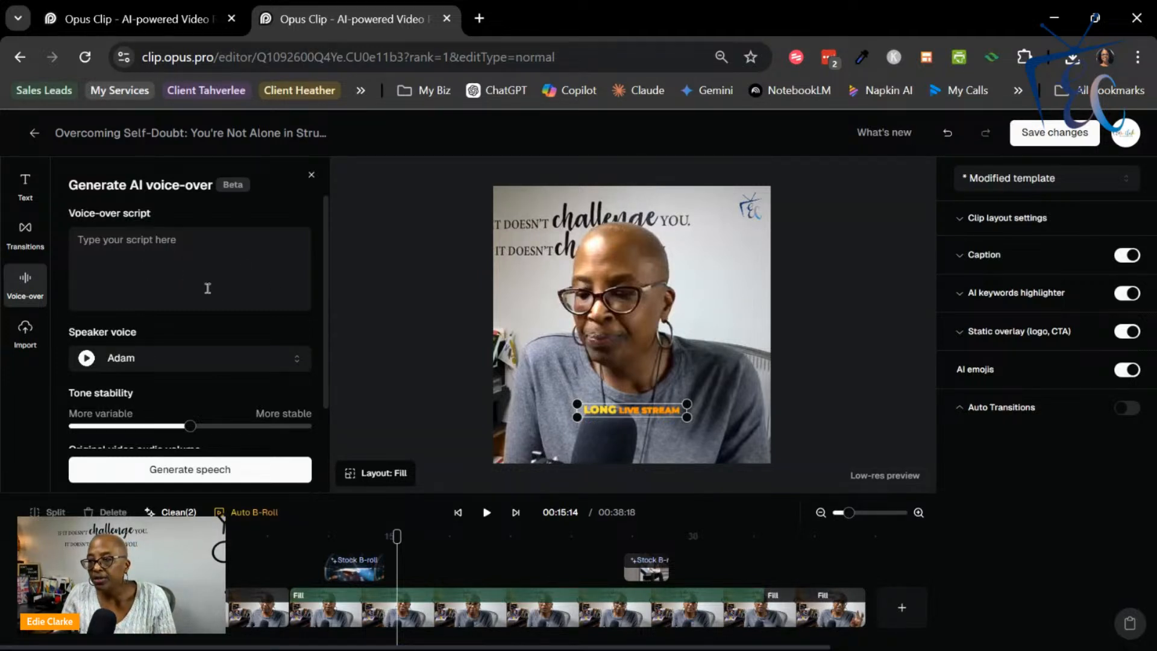
{"action": "scroll", "coordinate": [226, 299], "scroll_direction": "down", "scroll_amount": 1}
{"action": "left_click", "coordinate": [273, 318]}
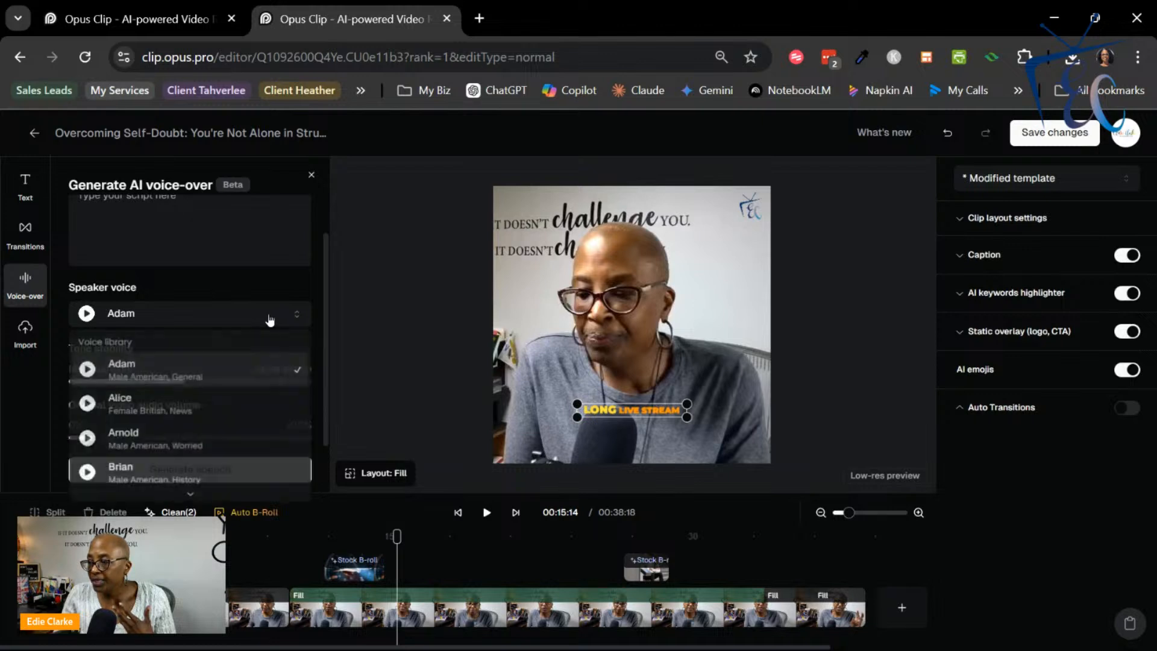
{"action": "scroll", "coordinate": [241, 391], "scroll_direction": "down", "scroll_amount": 6}
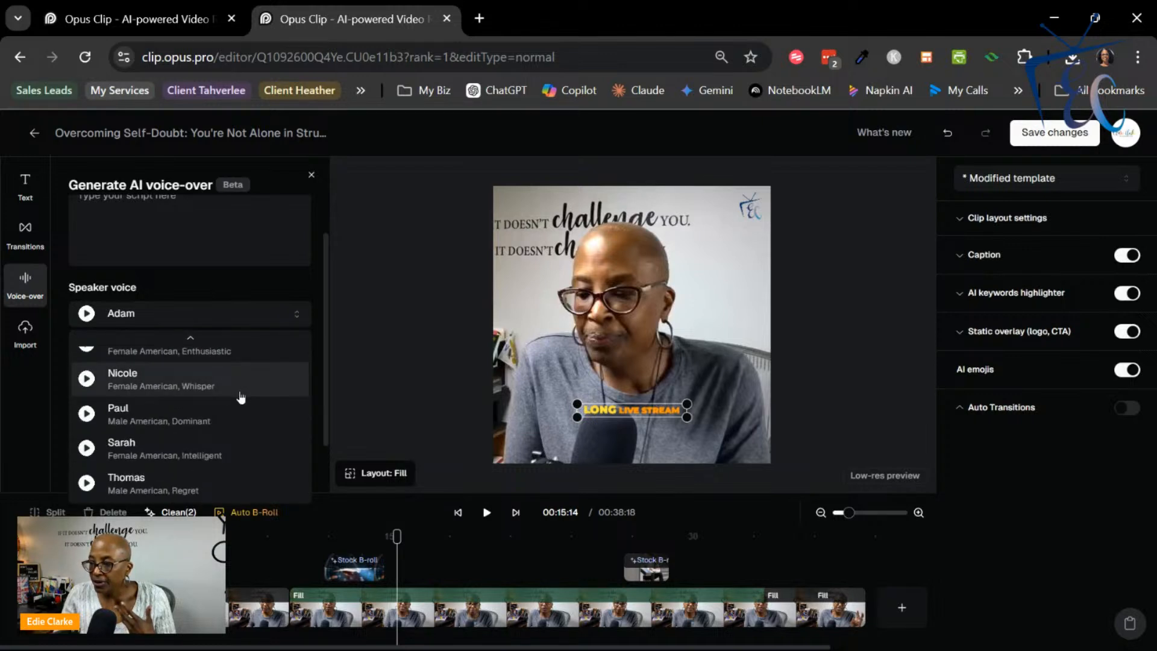
{"action": "scroll", "coordinate": [235, 479], "scroll_direction": "up", "scroll_amount": 6}
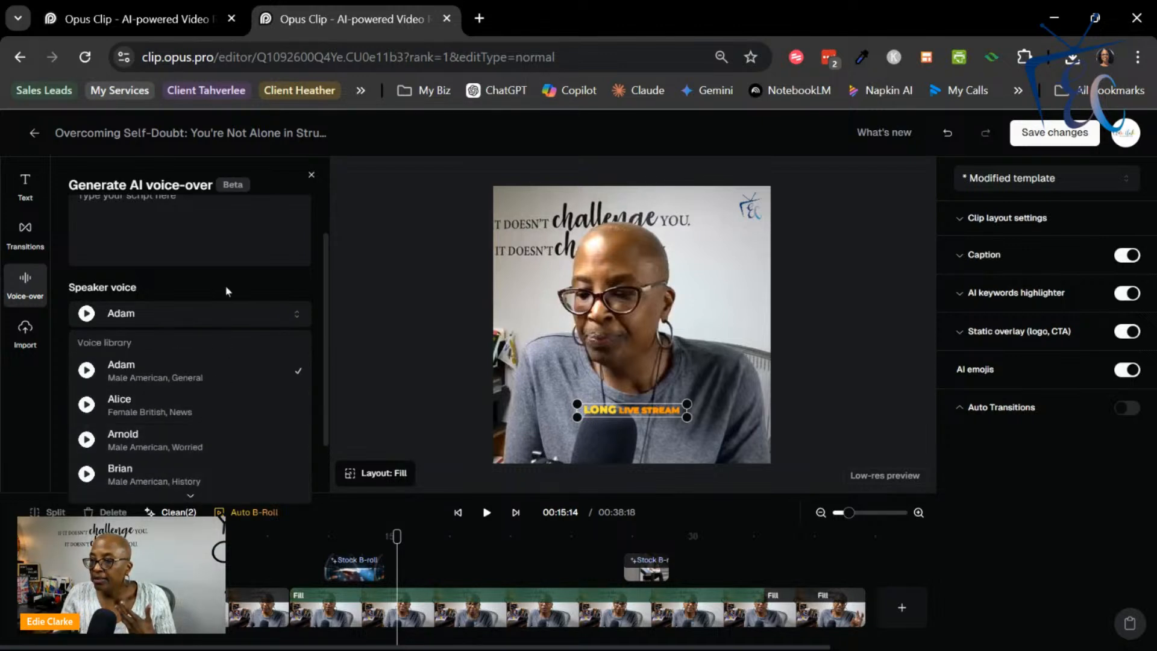
{"action": "left_click", "coordinate": [228, 242]}
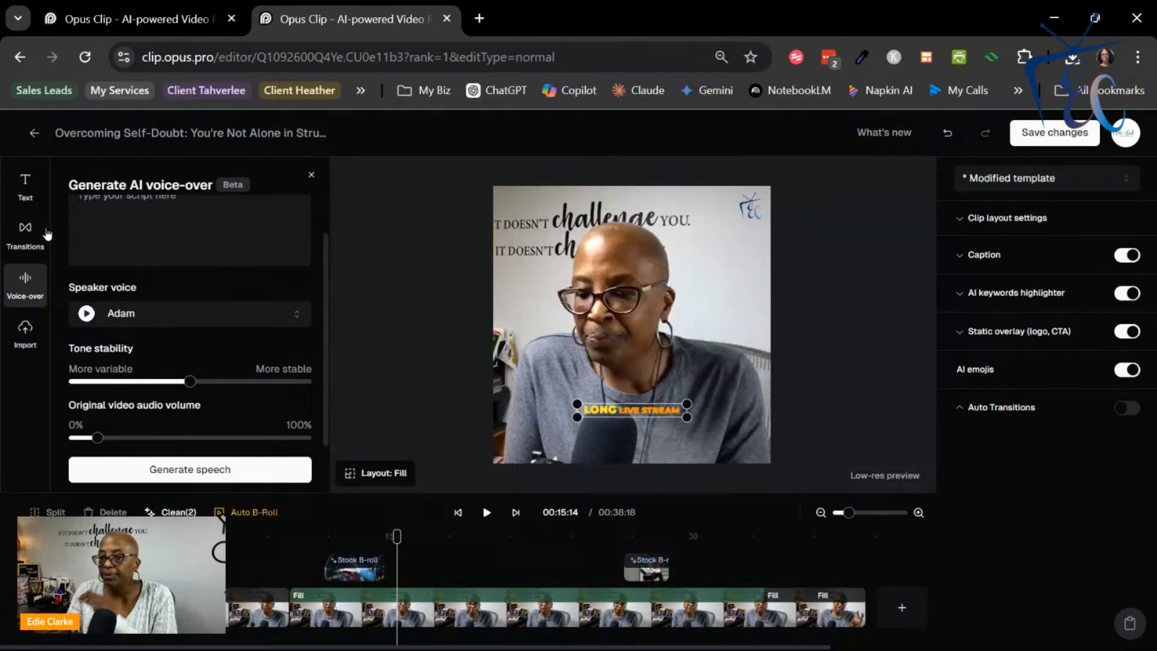
- Look at the media import options and the end of the timeline, and save the changes to the Overcoming Self-Doubt clip
{"action": "left_click", "coordinate": [25, 337]}
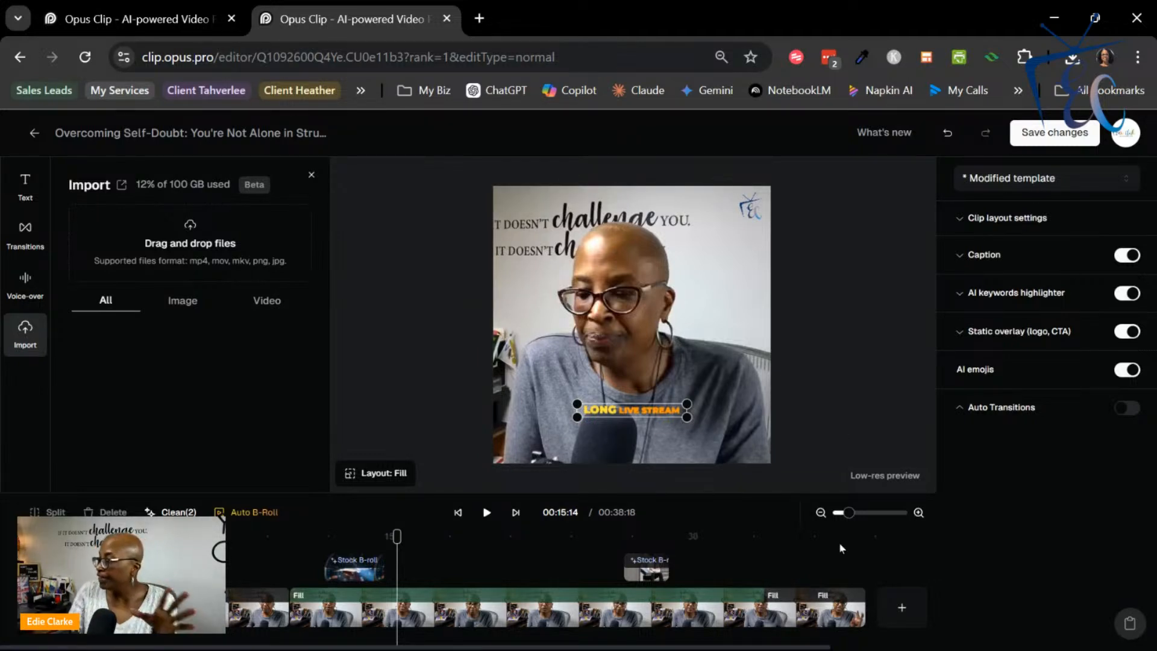
{"action": "left_click", "coordinate": [904, 608]}
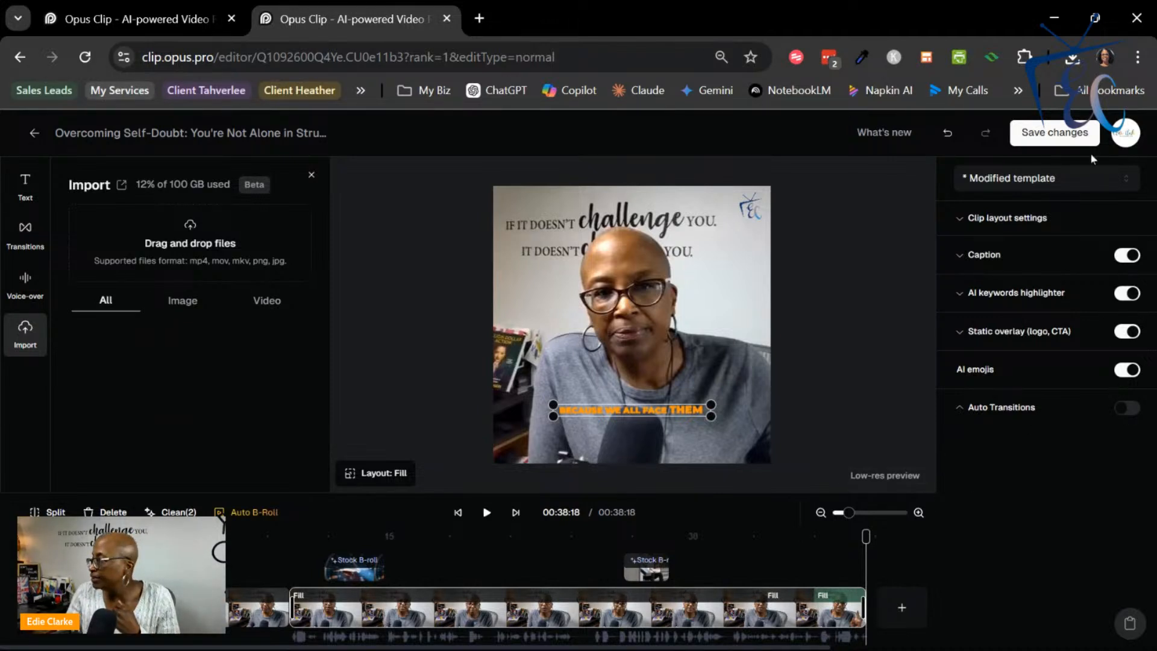
{"action": "left_click", "coordinate": [1059, 136]}
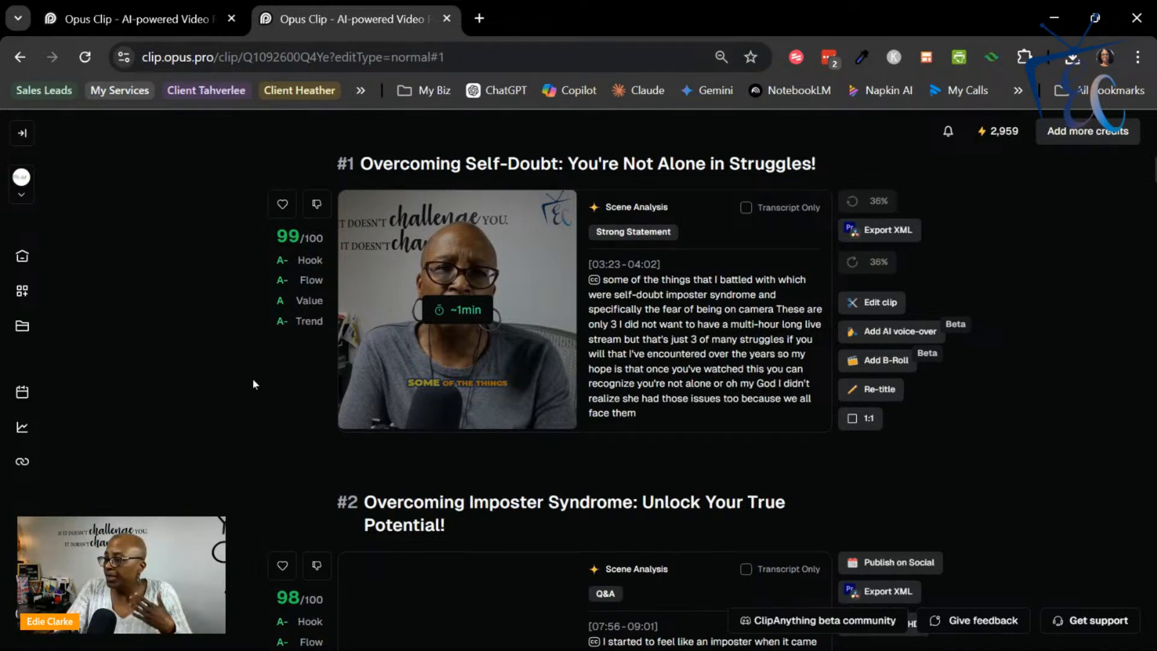
- Browse the ranked clips with their virality scores, and examine the categories available for filtering the results
{"action": "scroll", "coordinate": [251, 380], "scroll_direction": "down", "scroll_amount": 5}
{"action": "scroll", "coordinate": [348, 374], "scroll_direction": "down", "scroll_amount": 2}
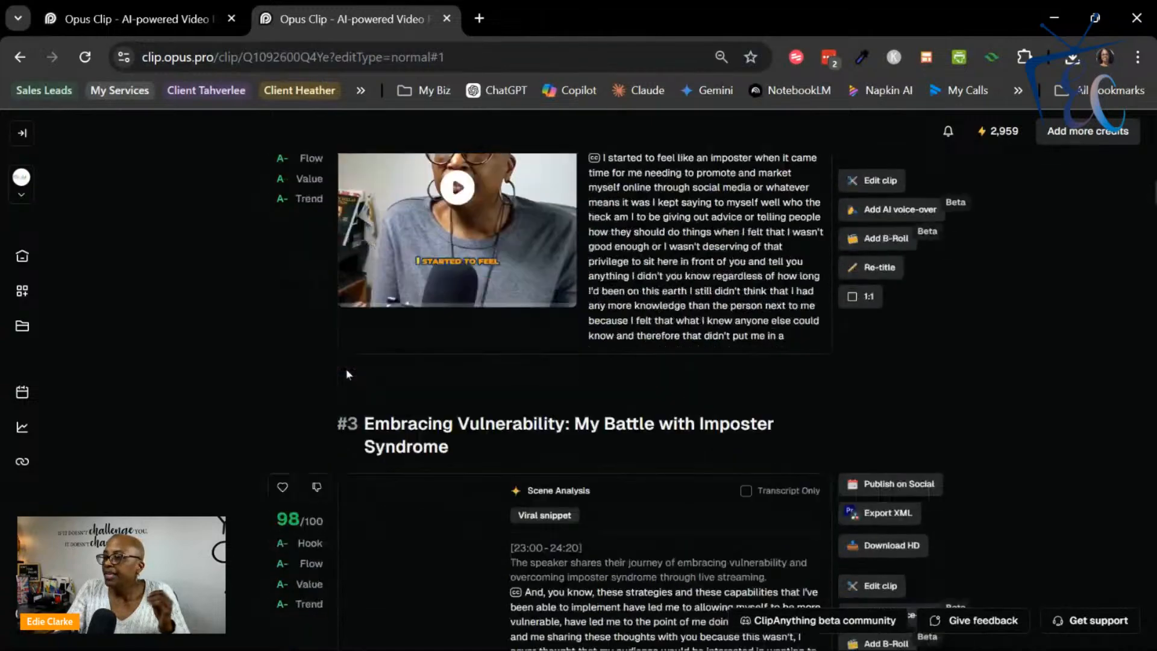
{"action": "scroll", "coordinate": [348, 373], "scroll_direction": "down", "scroll_amount": 5}
{"action": "scroll", "coordinate": [342, 377], "scroll_direction": "down", "scroll_amount": 10}
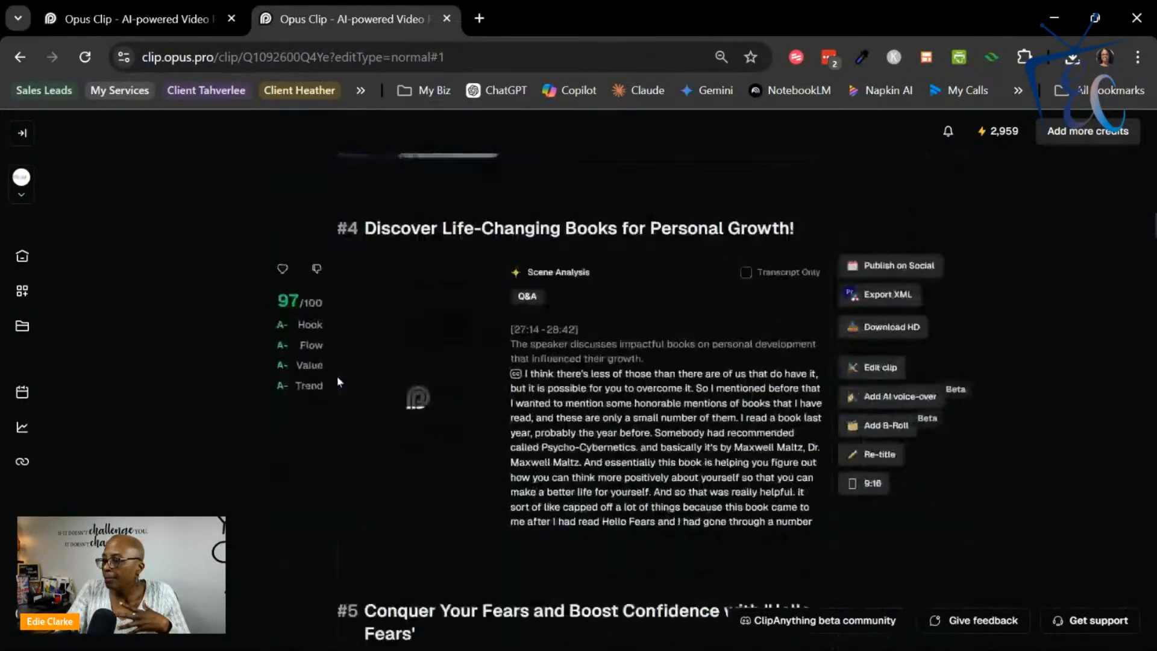
{"action": "scroll", "coordinate": [339, 381], "scroll_direction": "down", "scroll_amount": 1}
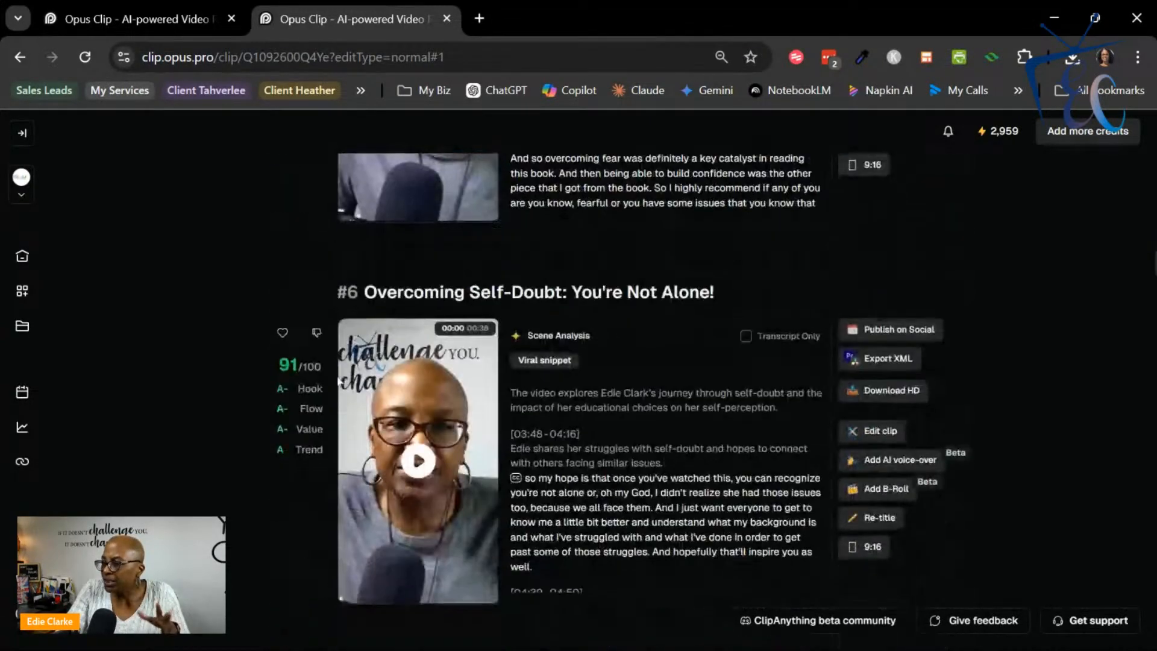
{"action": "scroll", "coordinate": [361, 388], "scroll_direction": "up", "scroll_amount": 4}
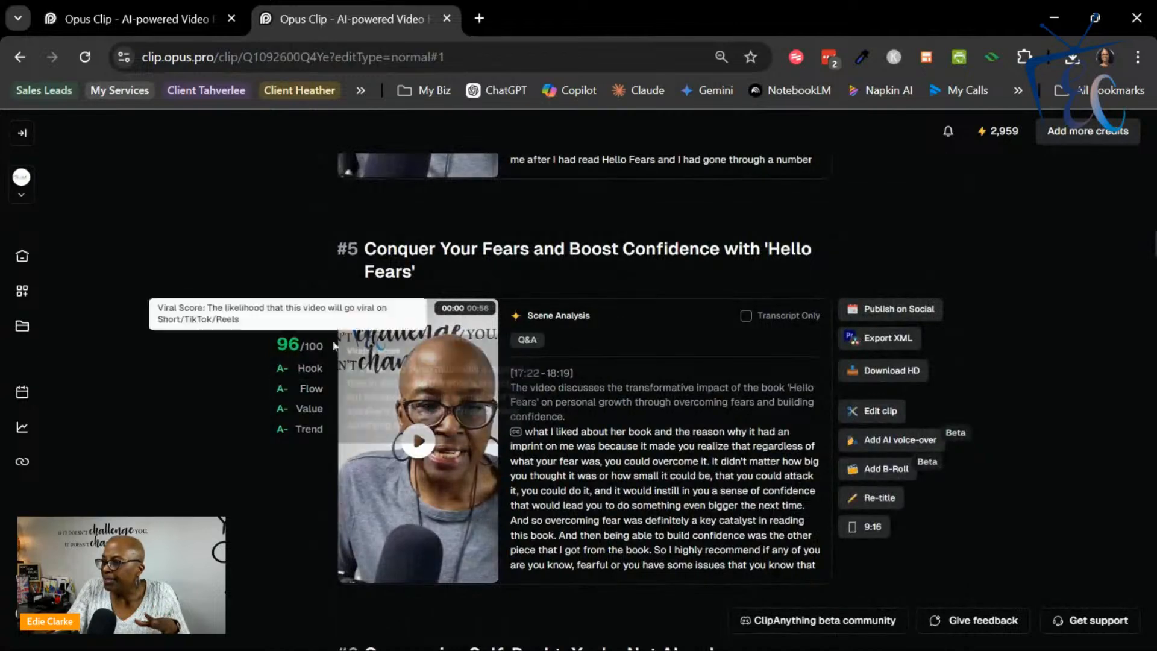
{"action": "mouse_move", "coordinate": [303, 445]}
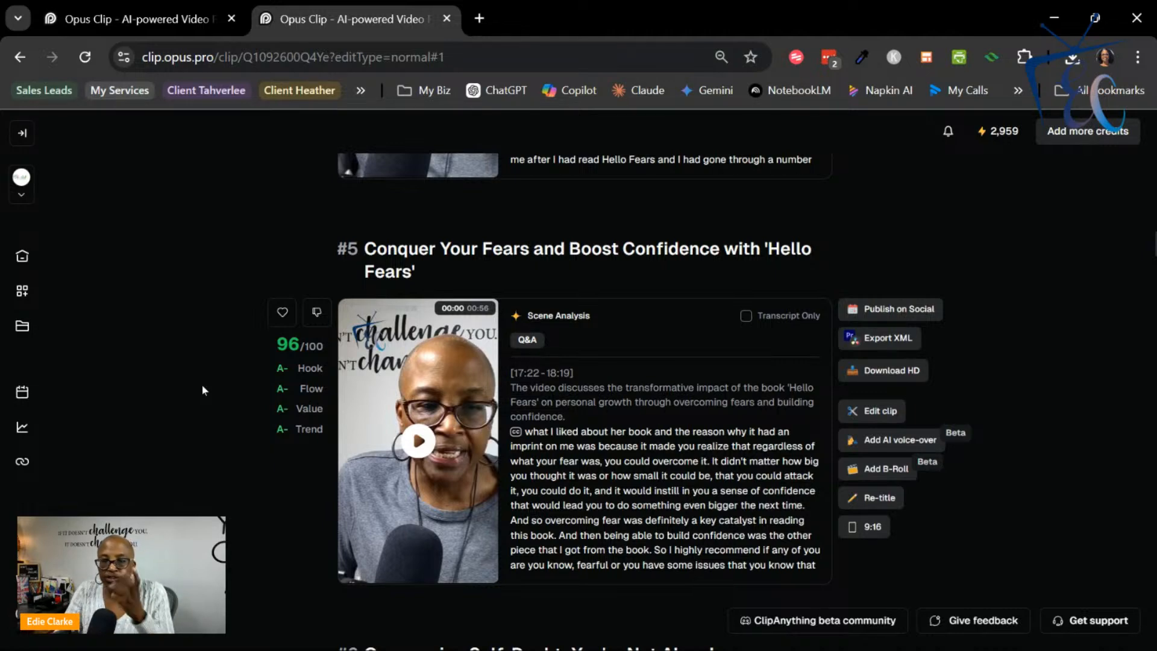
{"action": "scroll", "coordinate": [244, 398], "scroll_direction": "up", "scroll_amount": 20}
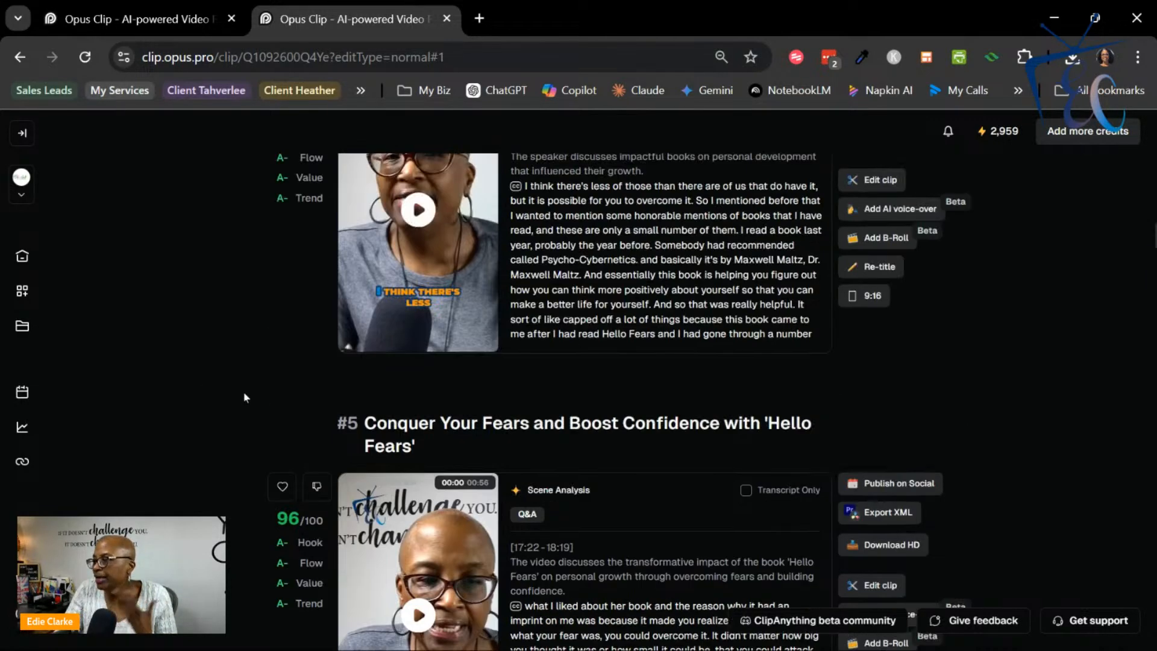
{"action": "scroll", "coordinate": [244, 394], "scroll_direction": "up", "scroll_amount": 6}
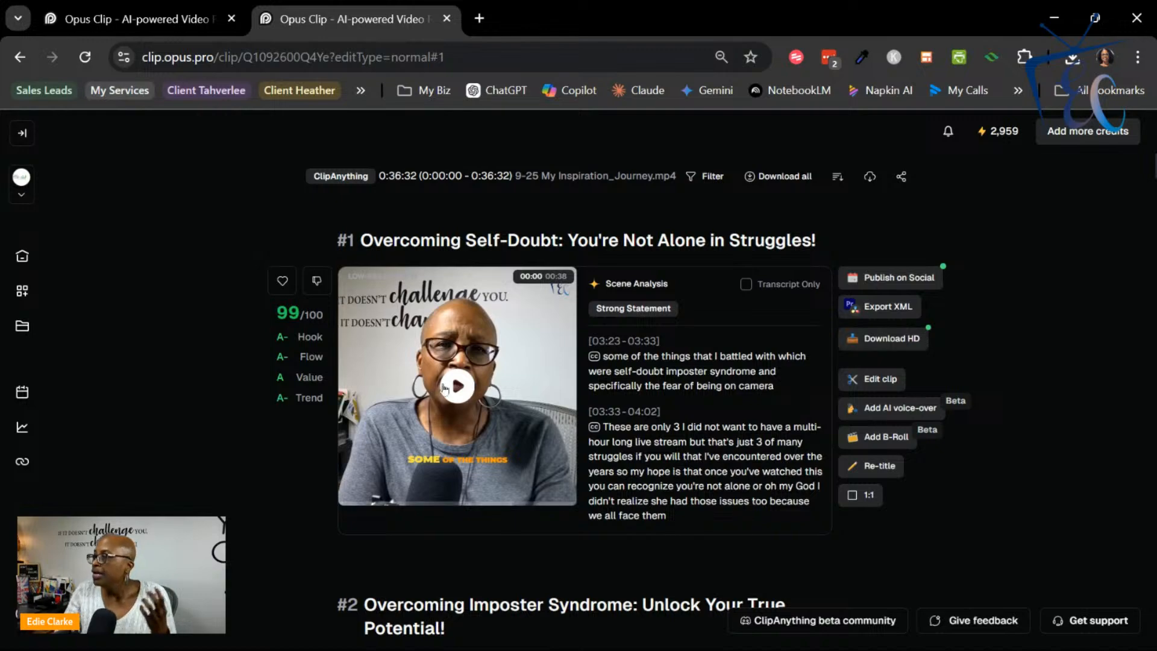
{"action": "scroll", "coordinate": [337, 386], "scroll_direction": "down", "scroll_amount": 8}
{"action": "scroll", "coordinate": [344, 389], "scroll_direction": "down", "scroll_amount": 4}
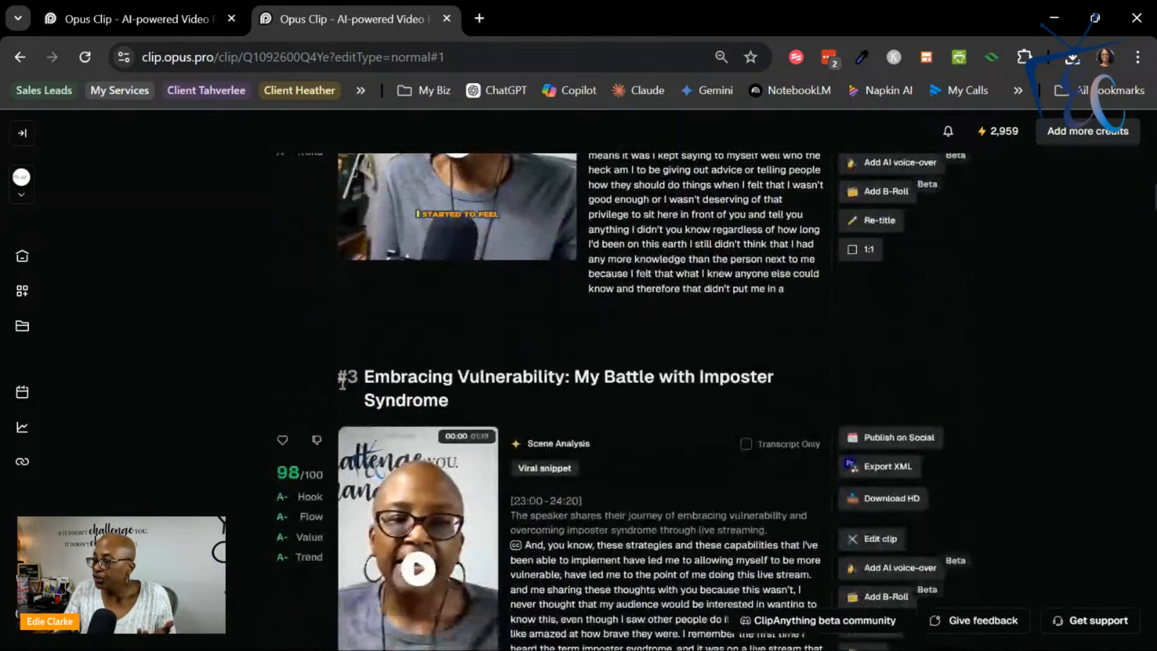
{"action": "scroll", "coordinate": [344, 388], "scroll_direction": "up", "scroll_amount": 12}
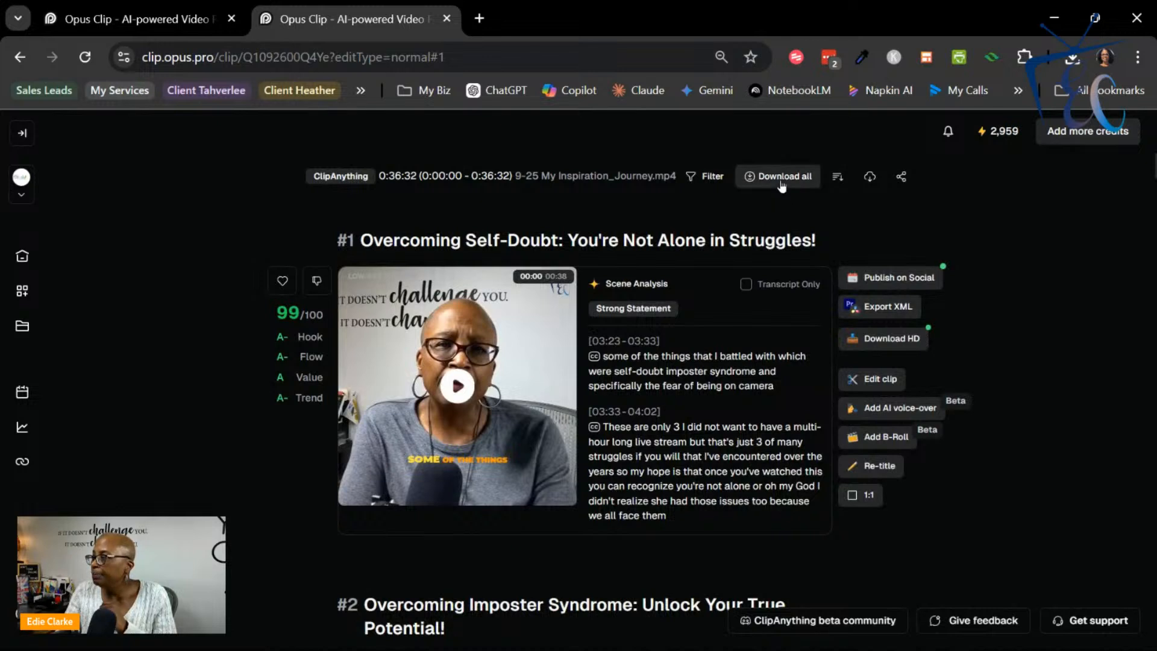
{"action": "left_click", "coordinate": [715, 183]}
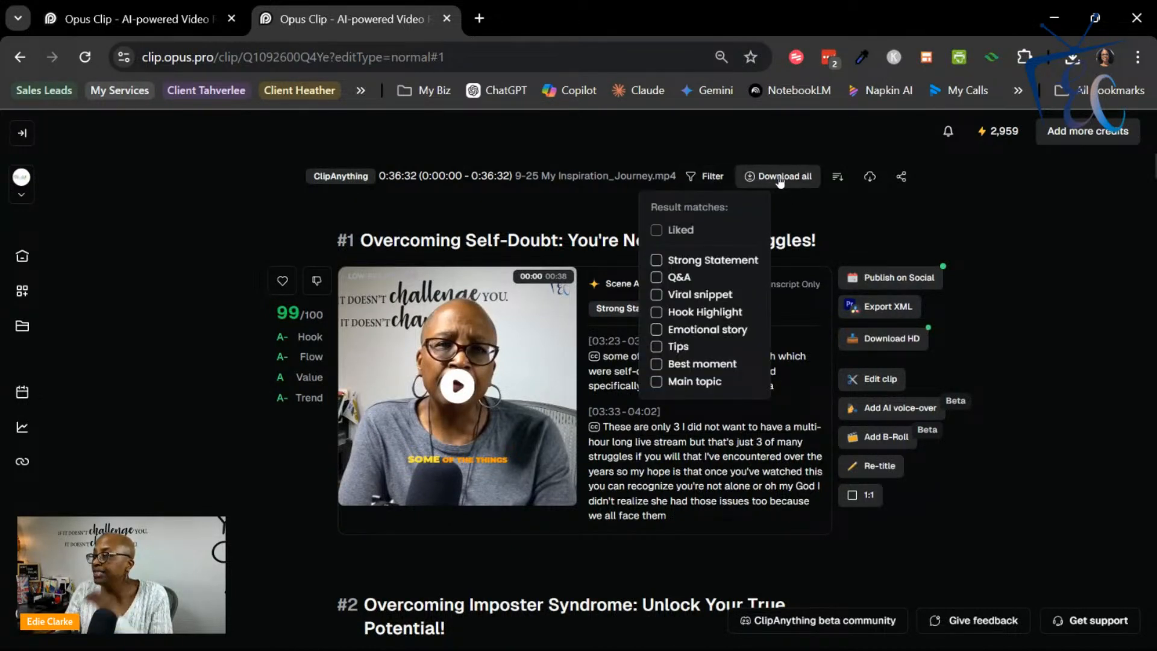
{"action": "left_click", "coordinate": [192, 213]}
- Like clips #1 to #5 in the ranked results
{"action": "mouse_move", "coordinate": [292, 378]}
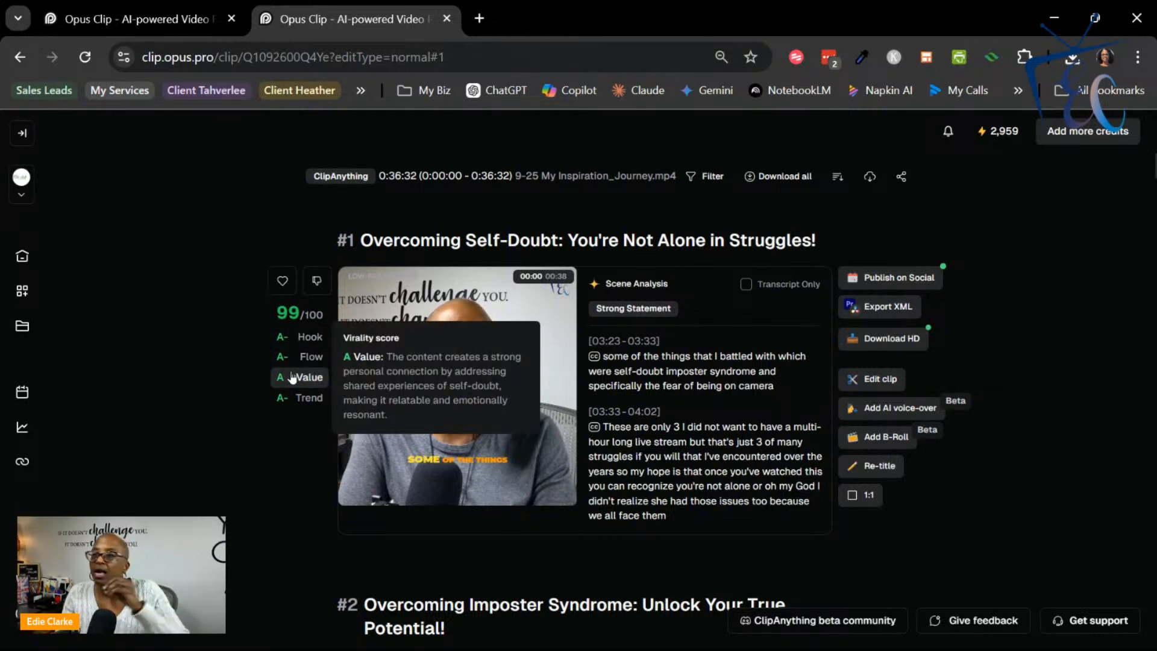
{"action": "left_click", "coordinate": [282, 281]}
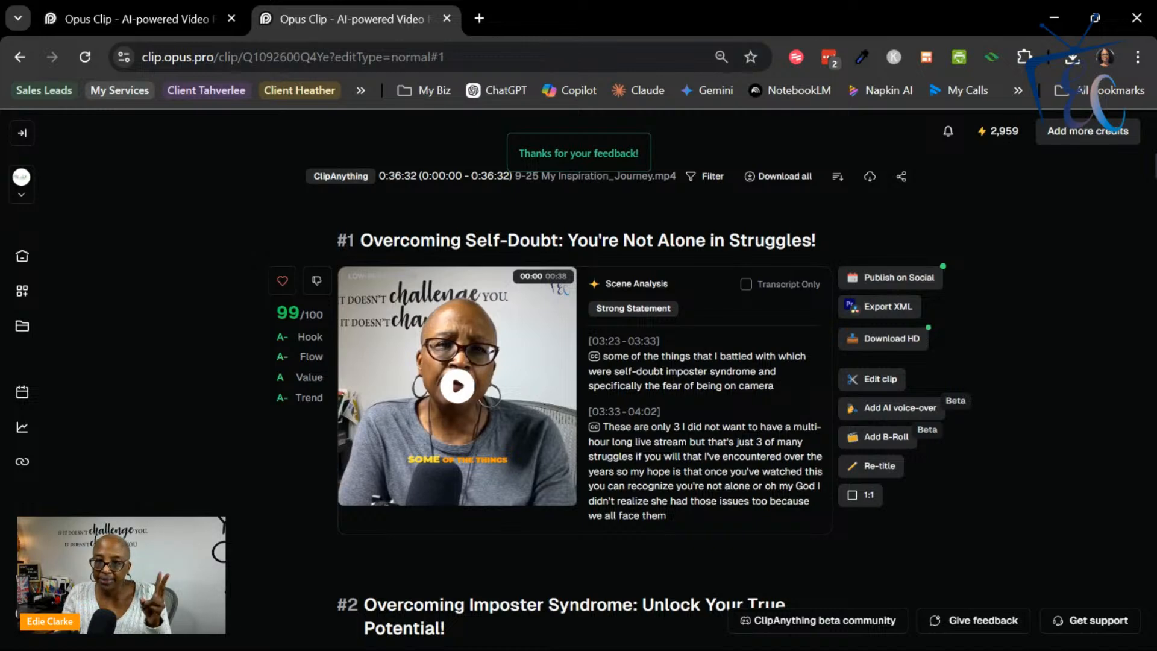
{"action": "scroll", "coordinate": [296, 293], "scroll_direction": "down", "scroll_amount": 5}
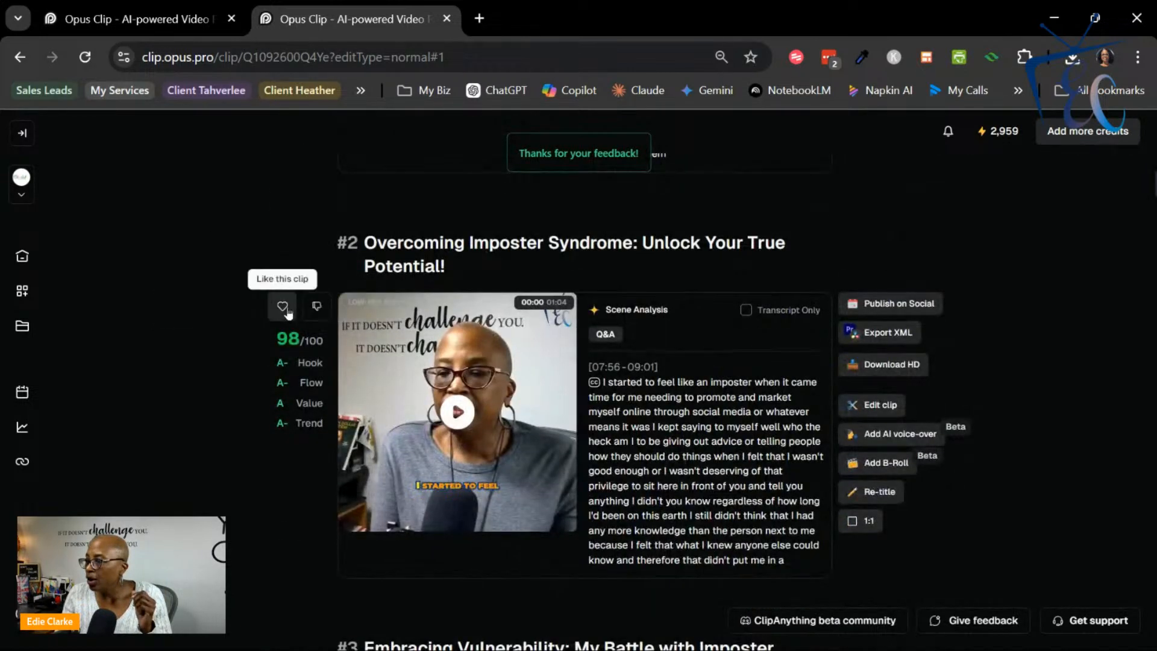
{"action": "scroll", "coordinate": [218, 421], "scroll_direction": "down", "scroll_amount": 5}
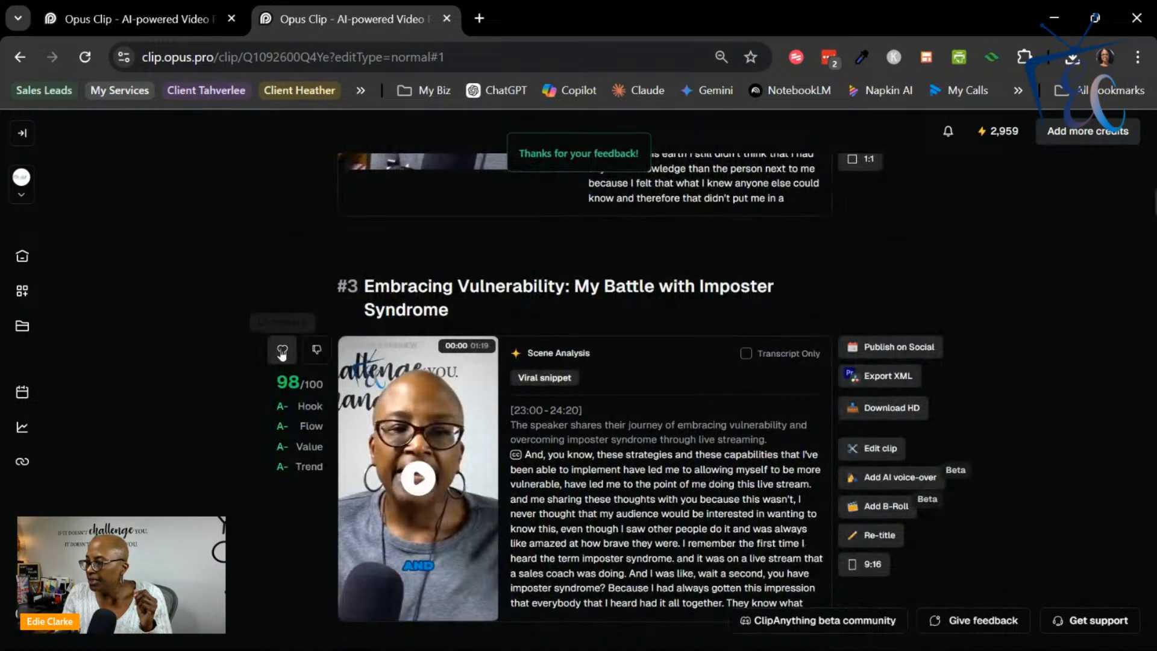
{"action": "scroll", "coordinate": [244, 399], "scroll_direction": "down", "scroll_amount": 5}
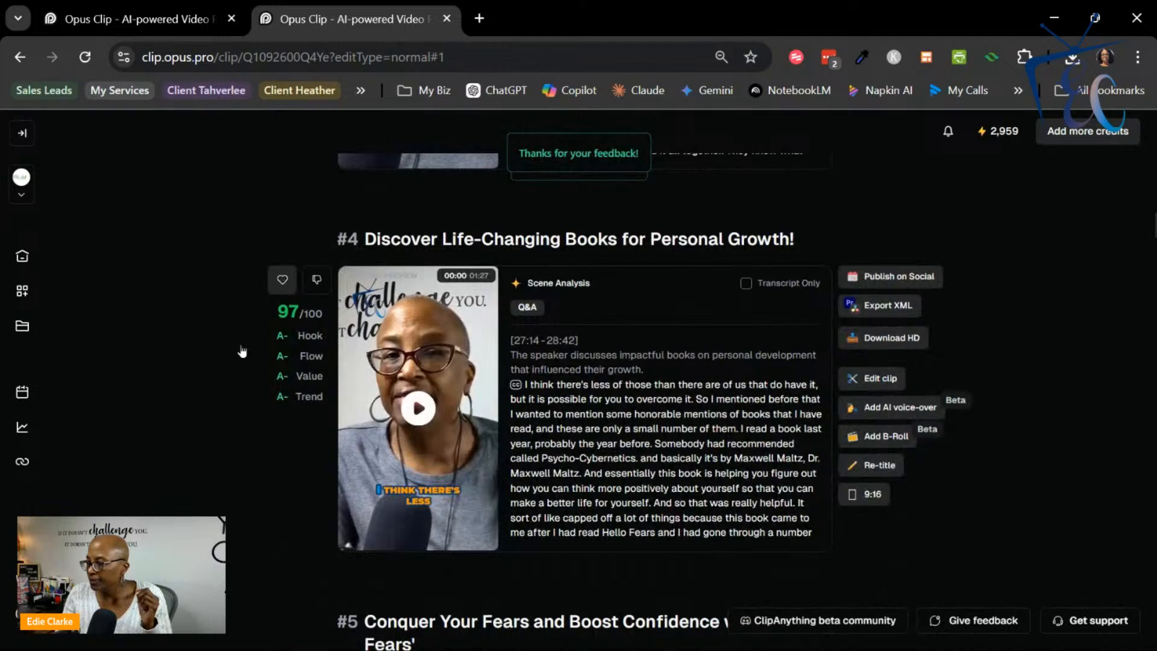
{"action": "scroll", "coordinate": [212, 381], "scroll_direction": "down", "scroll_amount": 1}
{"action": "scroll", "coordinate": [212, 382], "scroll_direction": "up", "scroll_amount": 5}
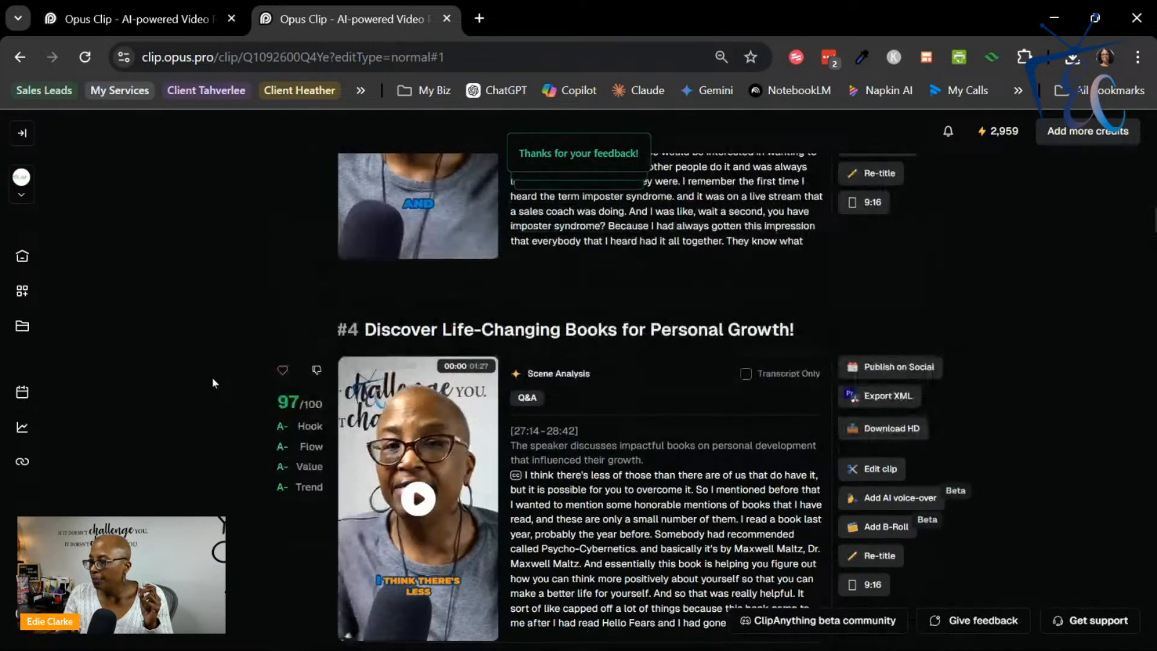
{"action": "scroll", "coordinate": [211, 377], "scroll_direction": "down", "scroll_amount": 5}
{"action": "scroll", "coordinate": [276, 431], "scroll_direction": "down", "scroll_amount": 1}
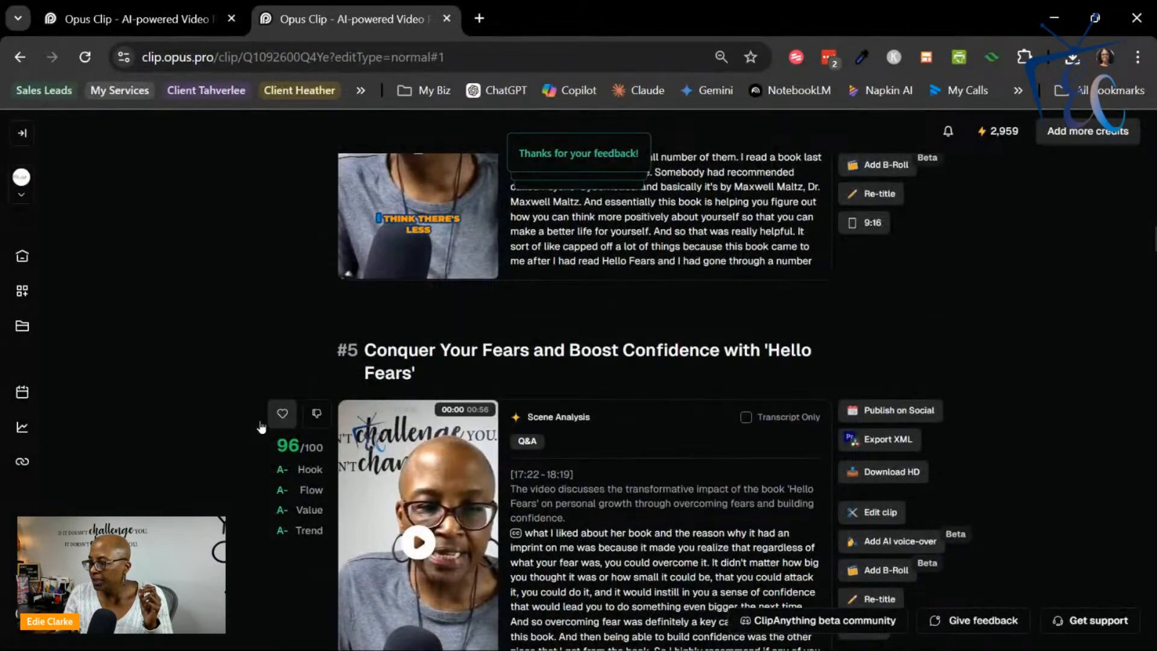
{"action": "scroll", "coordinate": [209, 377], "scroll_direction": "up", "scroll_amount": 6}
{"action": "scroll", "coordinate": [209, 378], "scroll_direction": "up", "scroll_amount": 10}
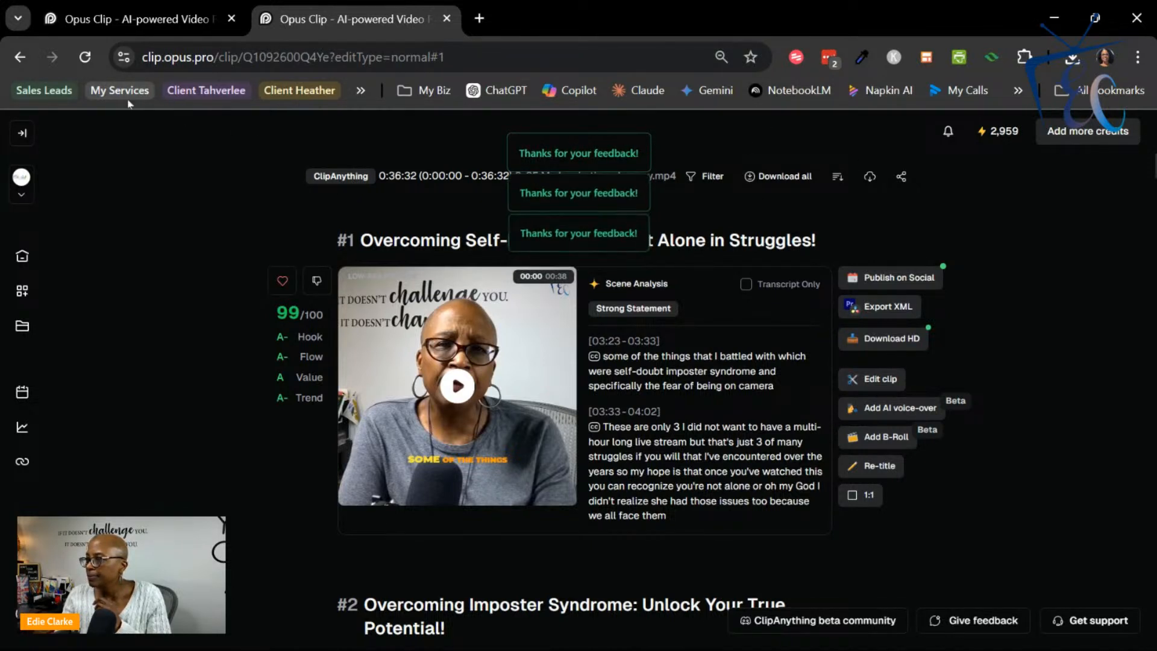
- Reload the project page and filter the results to Liked clips, briefly adding the Viral snippet category and removing it
{"action": "left_click", "coordinate": [85, 57]}
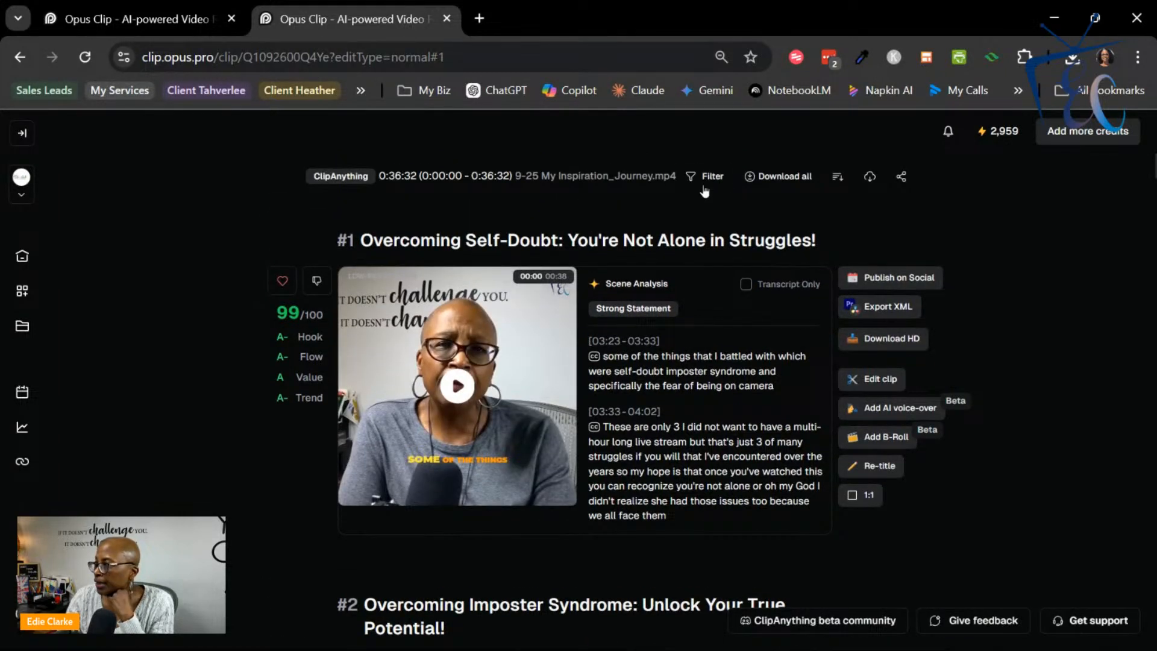
{"action": "left_click", "coordinate": [708, 182]}
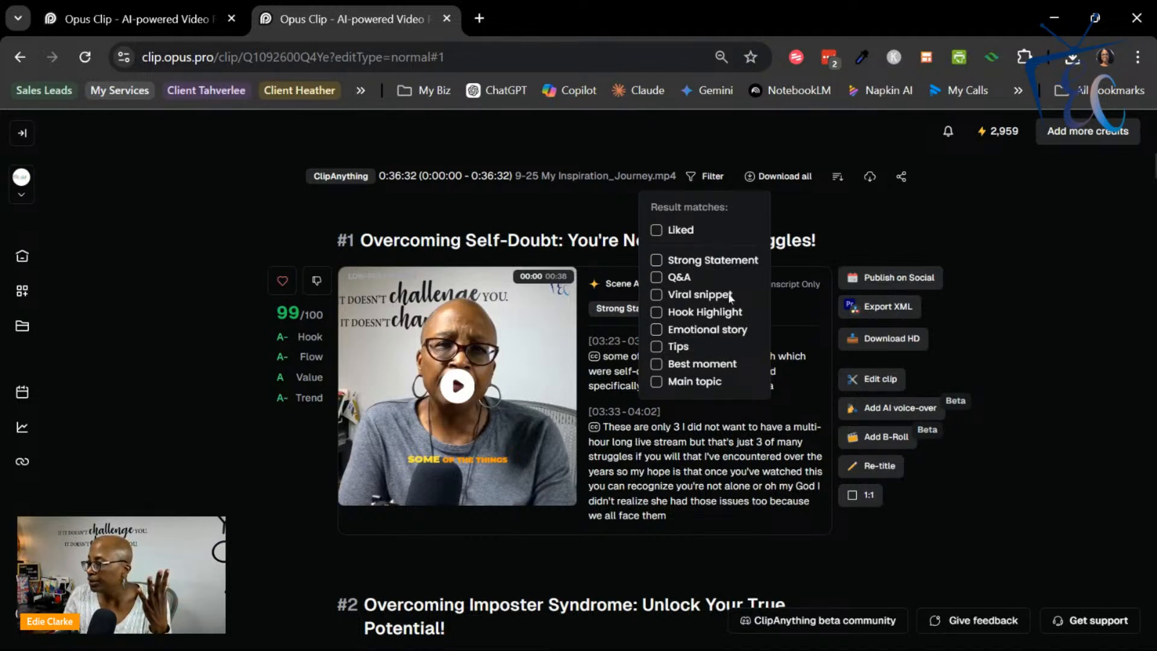
{"action": "left_click", "coordinate": [657, 230]}
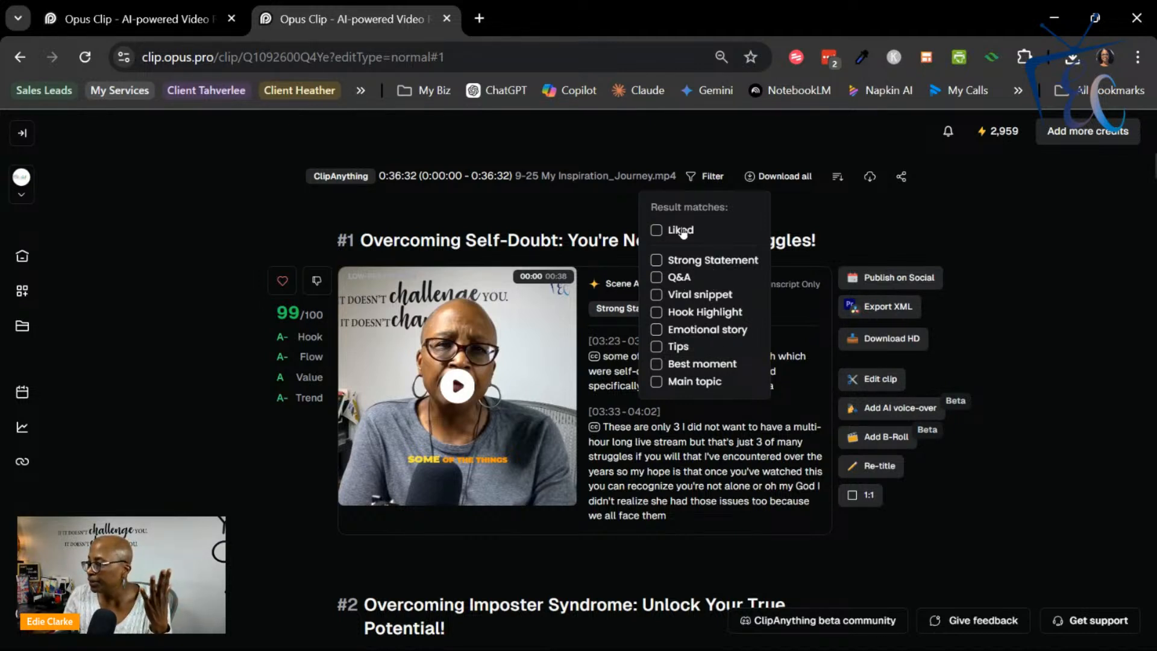
{"action": "left_click", "coordinate": [690, 296]}
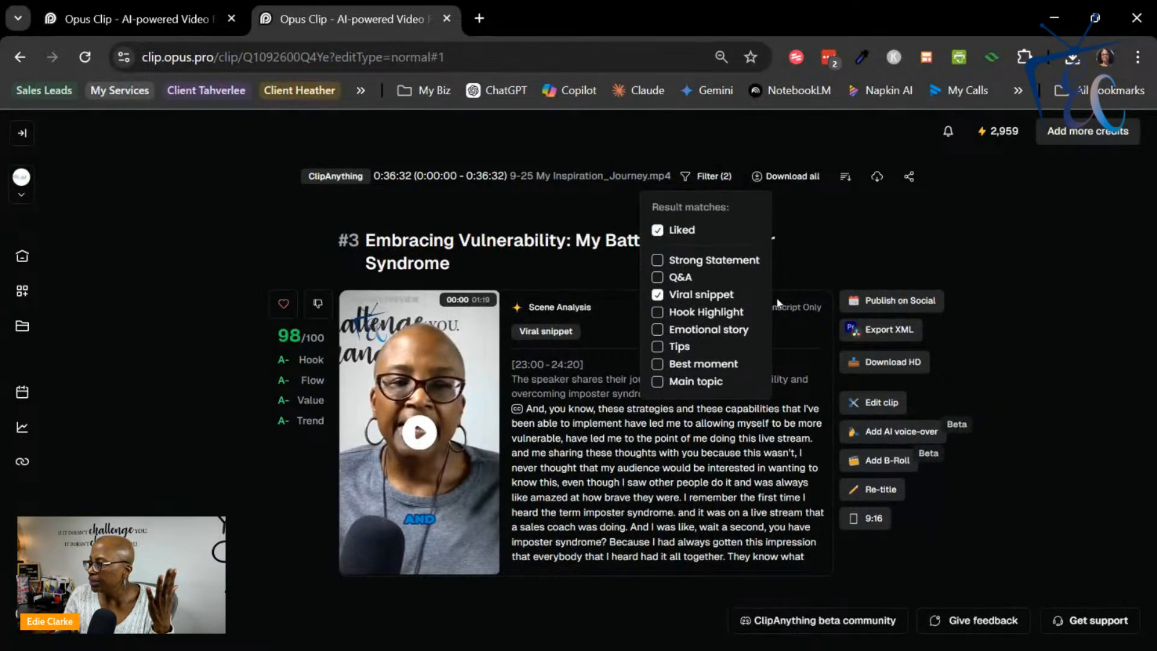
{"action": "left_click", "coordinate": [658, 295]}
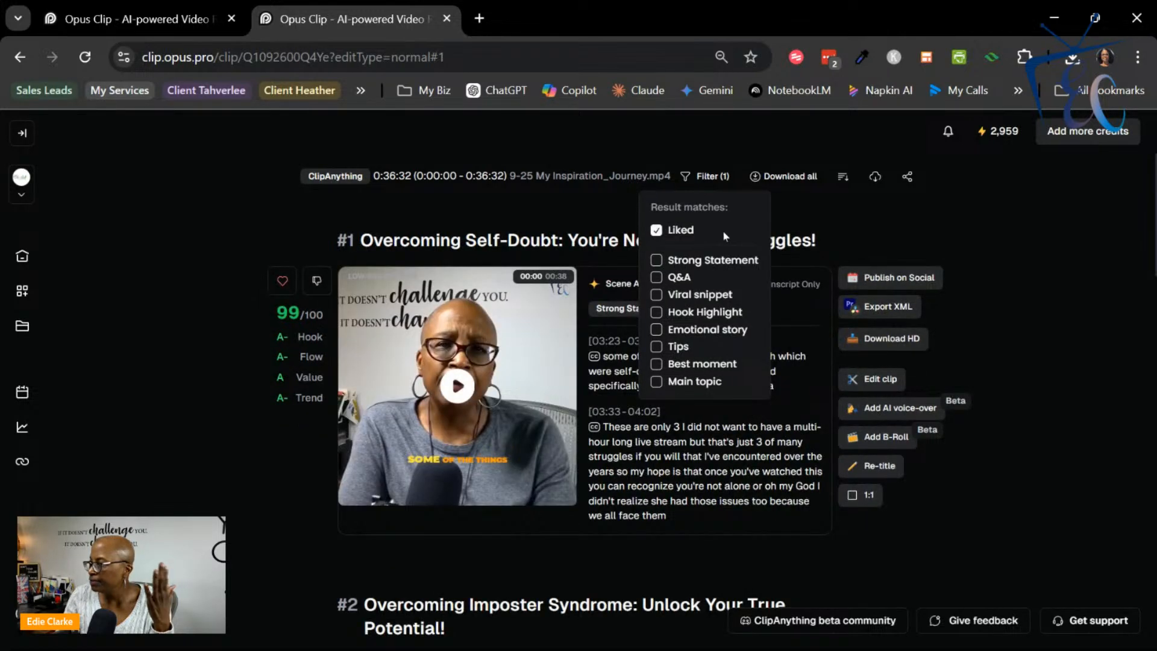
{"action": "left_click", "coordinate": [833, 205]}
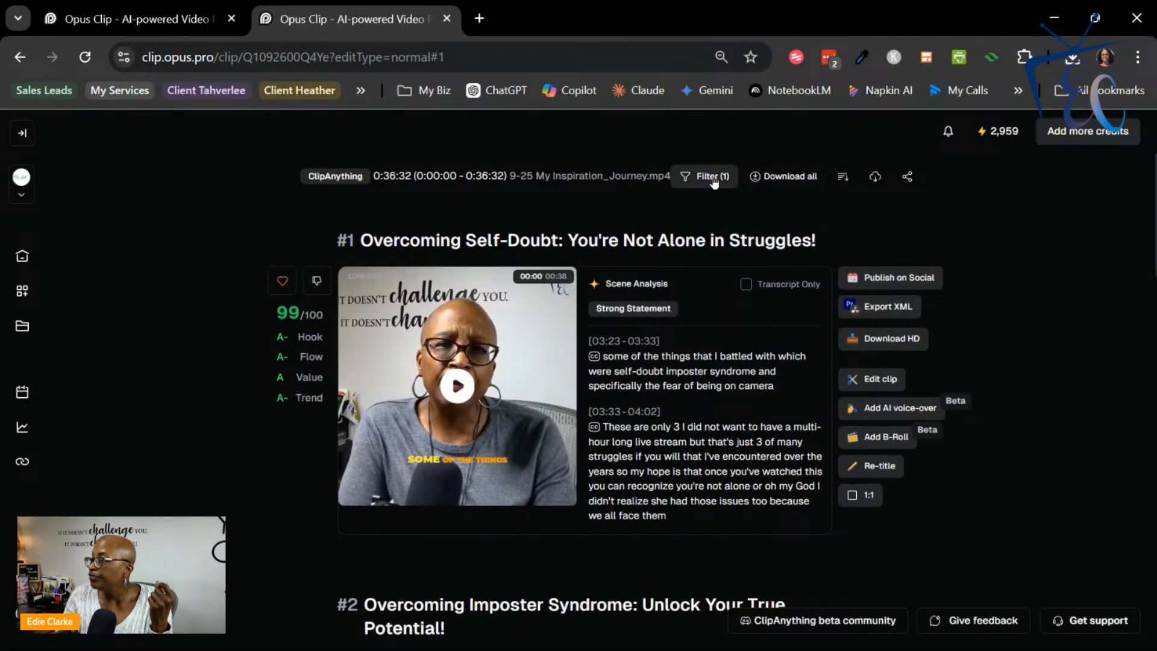
- Select the liked clips #1 to #5 in the bulk download list
{"action": "left_click", "coordinate": [770, 178]}
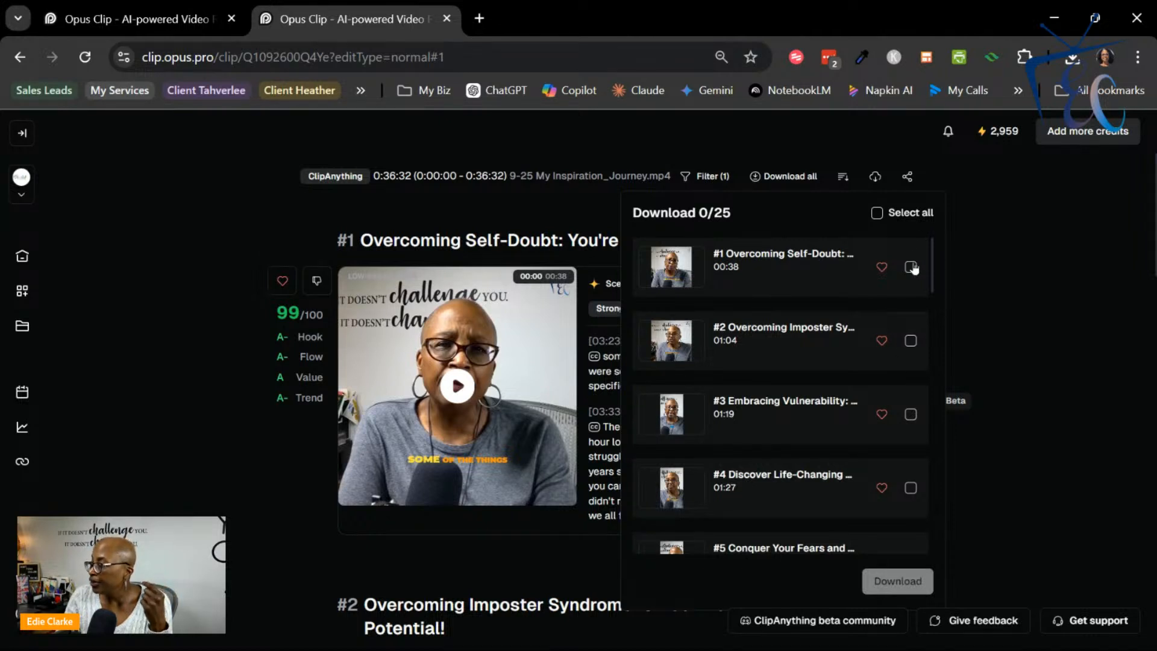
{"action": "scroll", "coordinate": [868, 409], "scroll_direction": "down", "scroll_amount": 7}
{"action": "scroll", "coordinate": [861, 411], "scroll_direction": "up", "scroll_amount": 7}
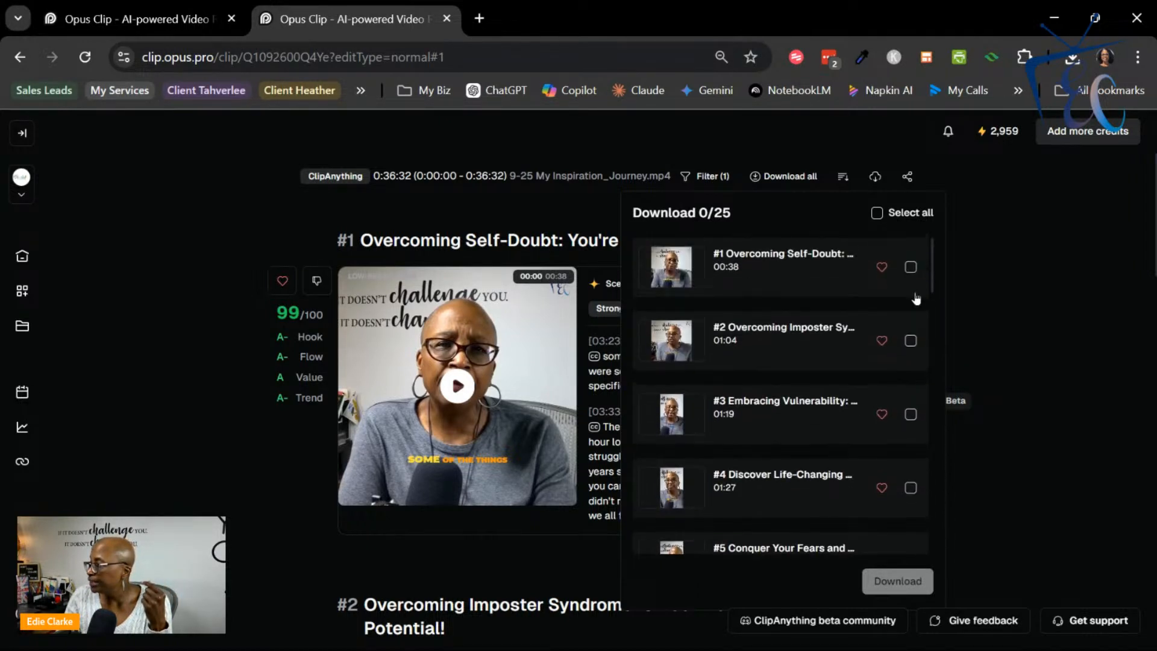
{"action": "left_click", "coordinate": [910, 266]}
{"action": "left_click", "coordinate": [911, 342]}
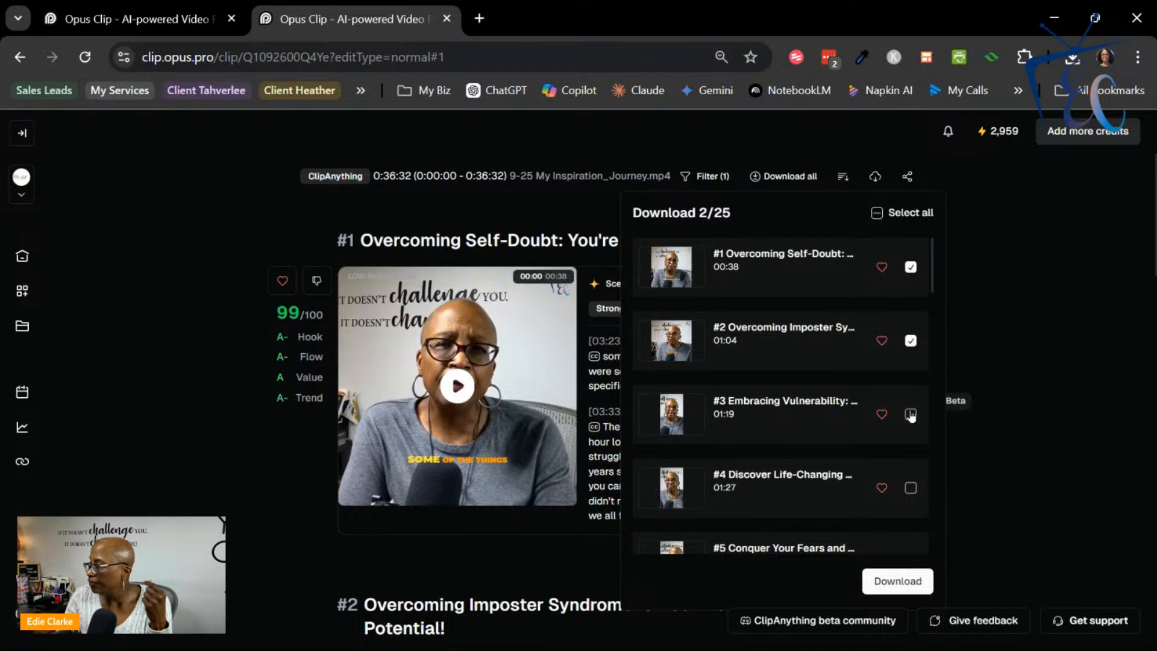
{"action": "left_click", "coordinate": [911, 414]}
{"action": "left_click", "coordinate": [910, 488]}
{"action": "scroll", "coordinate": [821, 382], "scroll_direction": "down", "scroll_amount": 2}
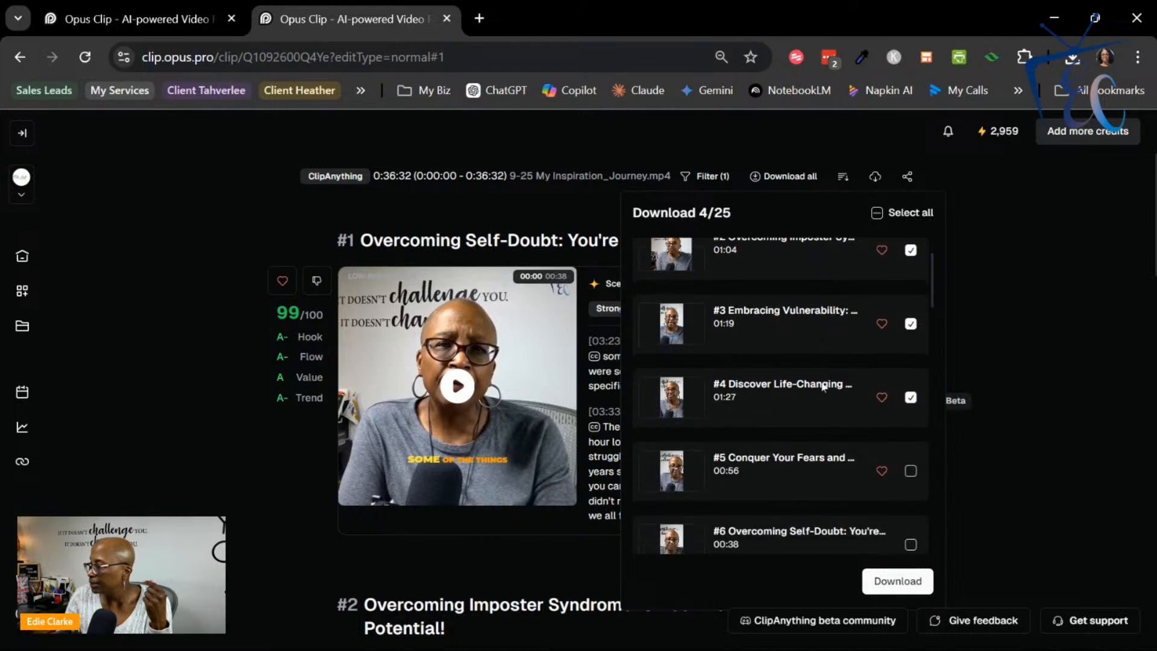
{"action": "left_click", "coordinate": [910, 470]}
{"action": "scroll", "coordinate": [762, 364], "scroll_direction": "up", "scroll_amount": 2}
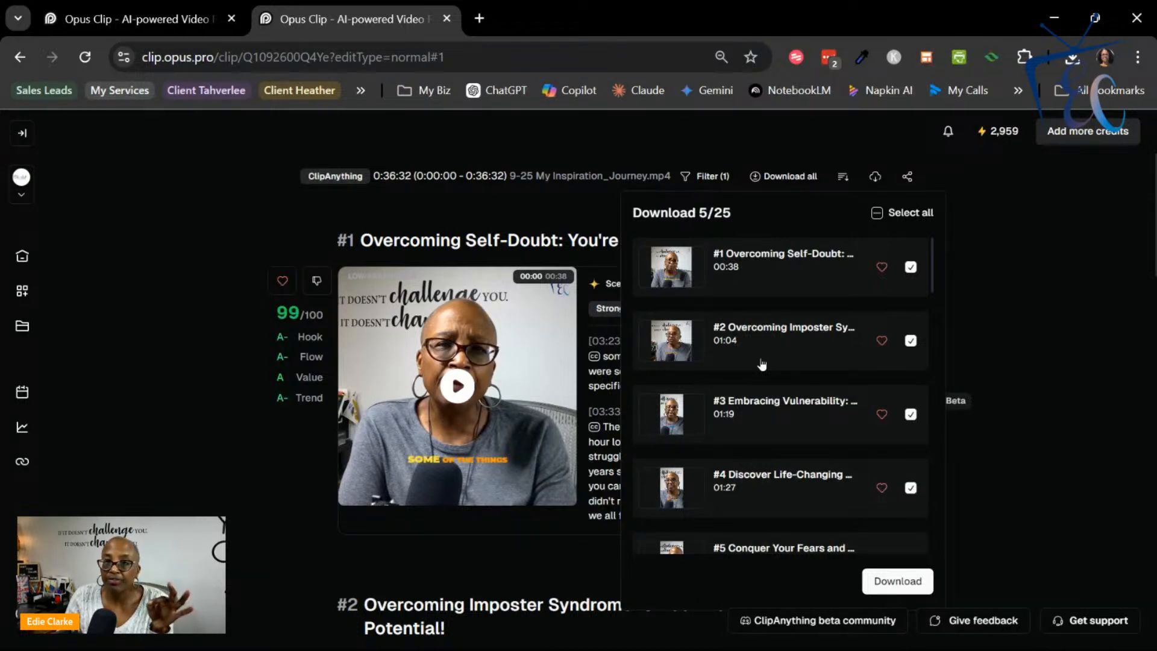
- Download the selected clips and save the first one, about overcoming self-doubt, in the 10-16 folder under its suggested name
{"action": "left_click", "coordinate": [894, 582]}
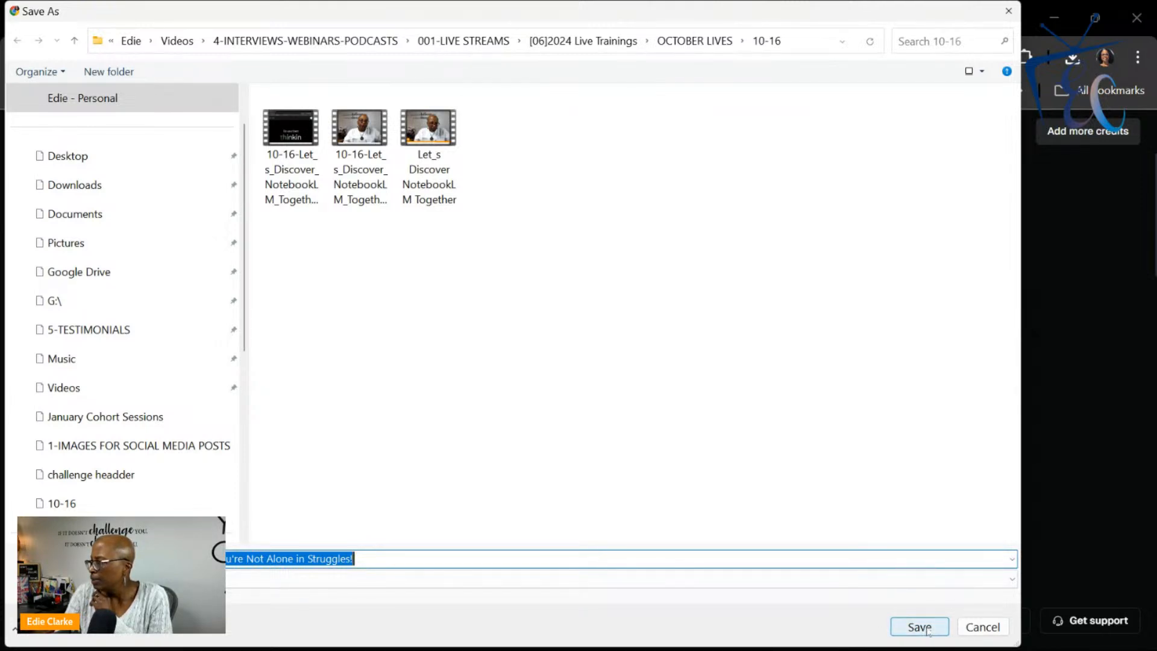
{"action": "left_click", "coordinate": [582, 40]}
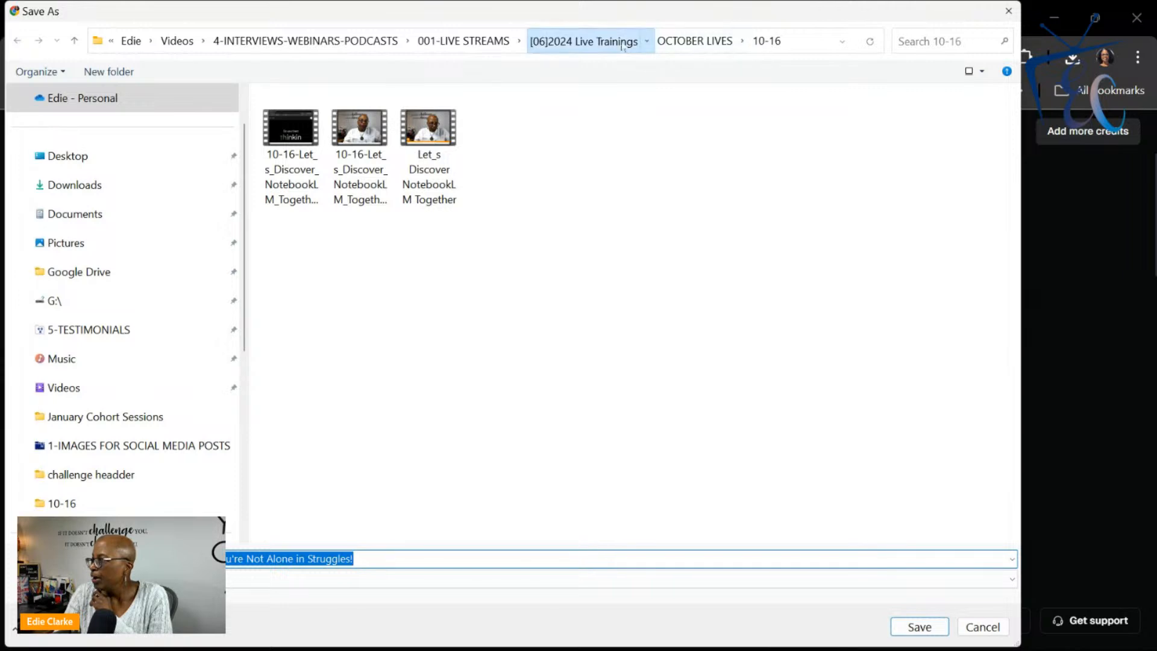
{"action": "left_click", "coordinate": [921, 630]}
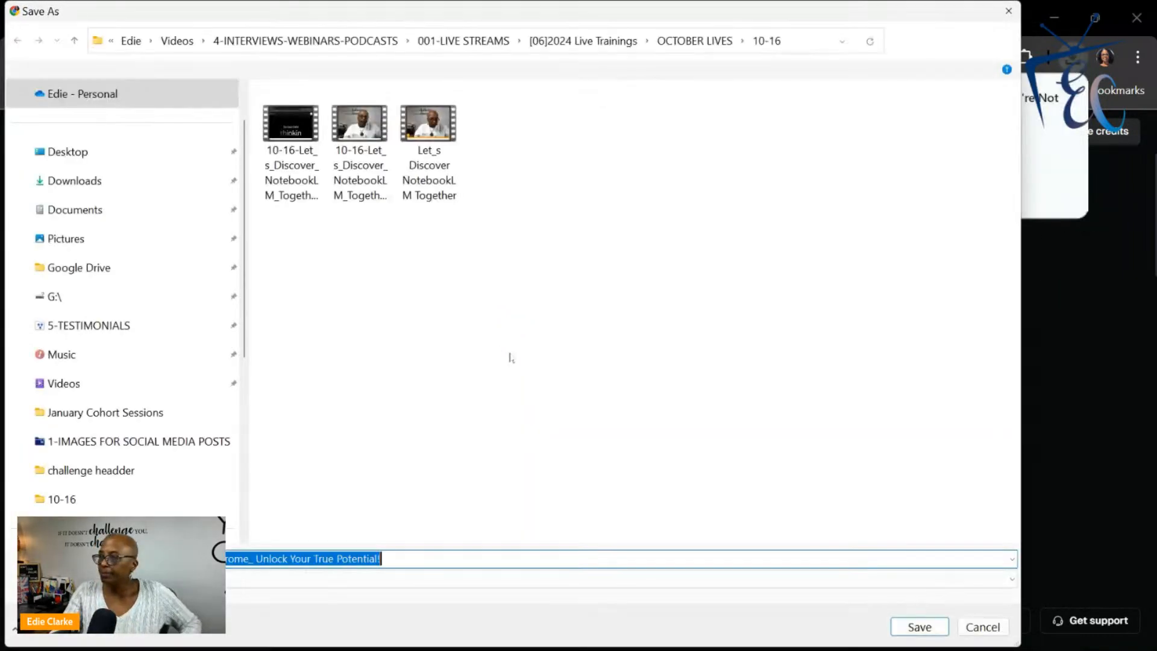
- Save clip #2, about overcoming imposter syndrome, in the [06]2024 Live Trainings folder under its suggested name
{"action": "left_click", "coordinate": [689, 51]}
{"action": "left_click", "coordinate": [583, 41]}
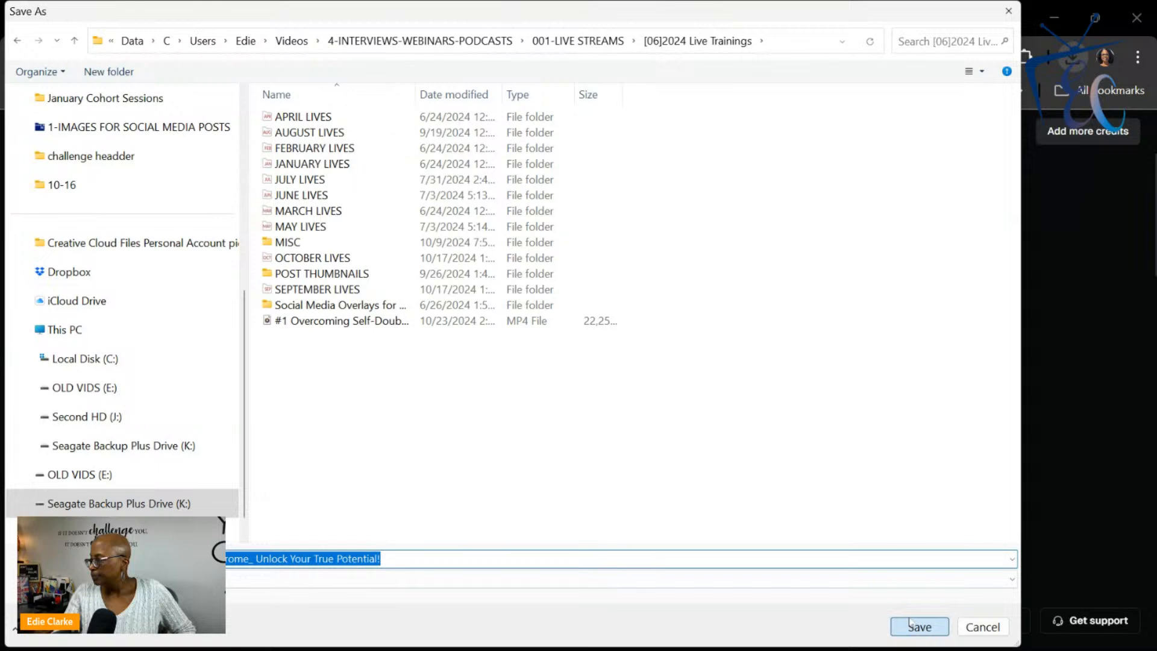
{"action": "left_click", "coordinate": [911, 624]}
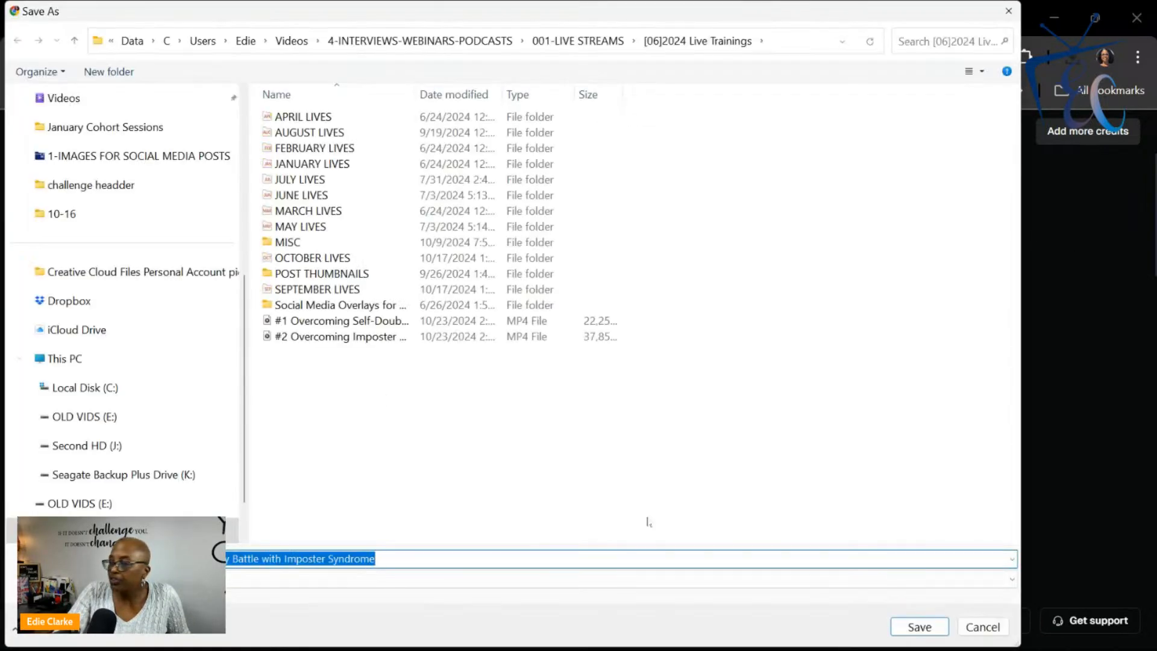
{"action": "left_click", "coordinate": [577, 40]}
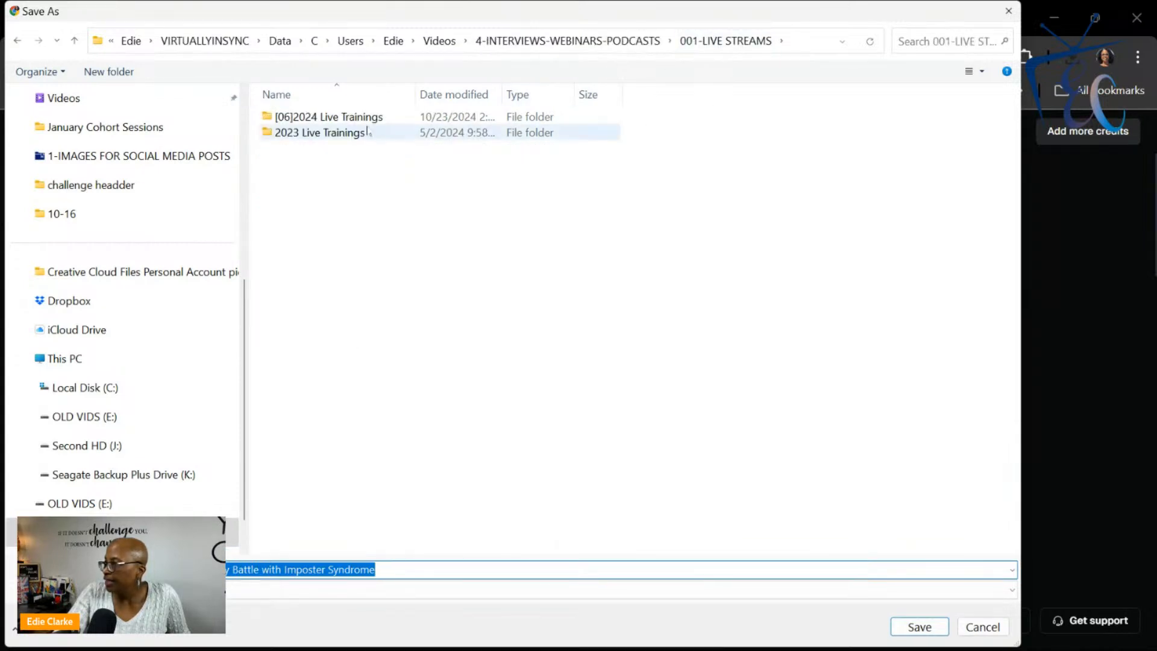
{"action": "left_click", "coordinate": [388, 117]}
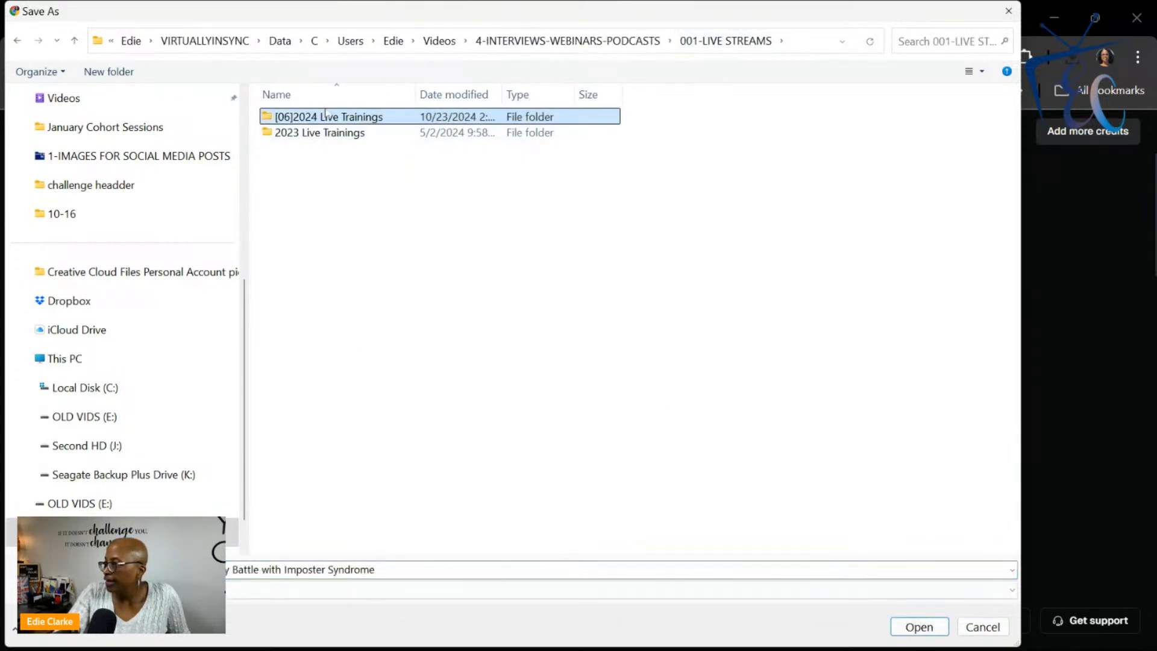
{"action": "double_click", "coordinate": [326, 115]}
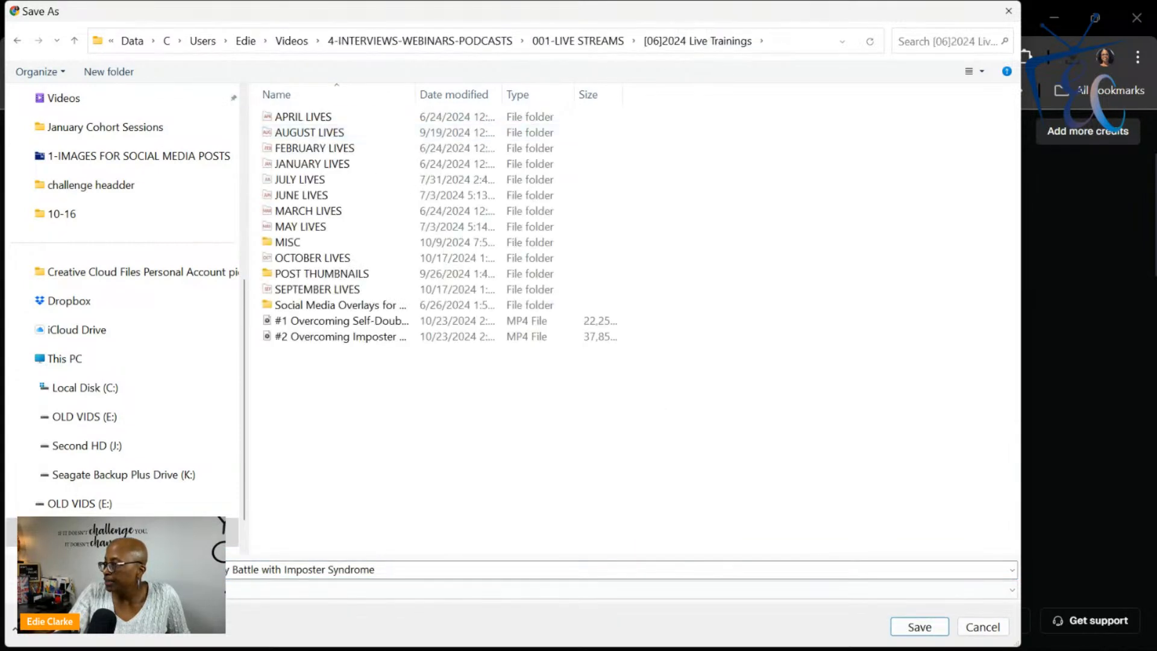
- Save the remaining clips #3 to #5 in the [06]2024 Live Trainings folder under their suggested names
{"action": "left_click", "coordinate": [917, 626]}
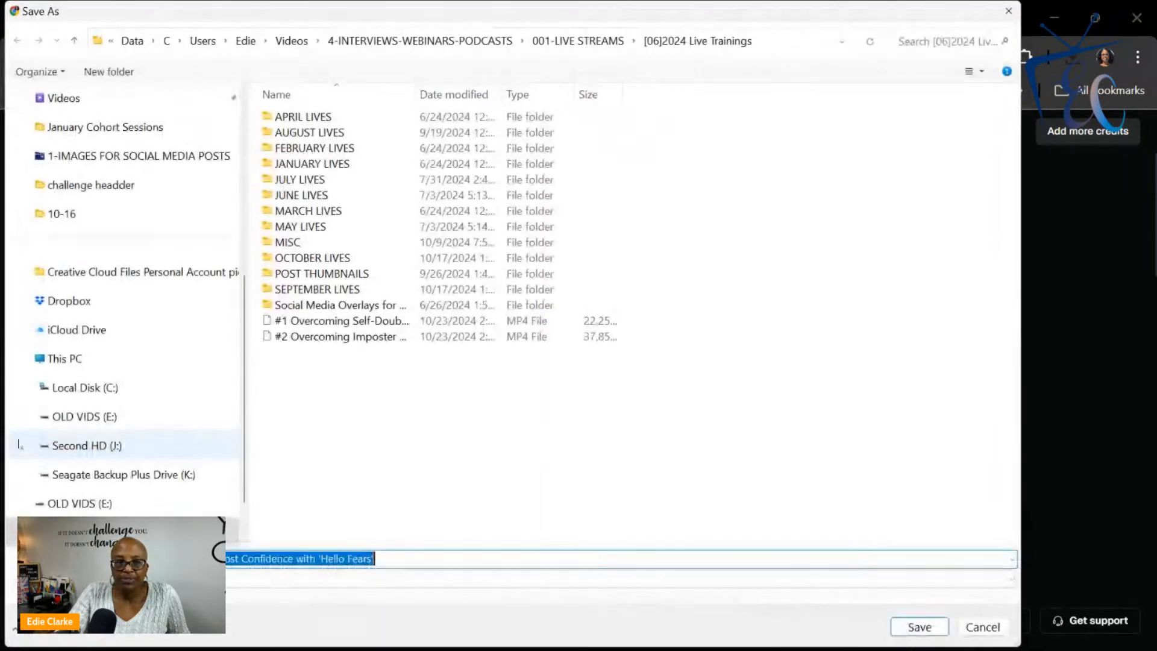
{"action": "left_click", "coordinate": [919, 626]}
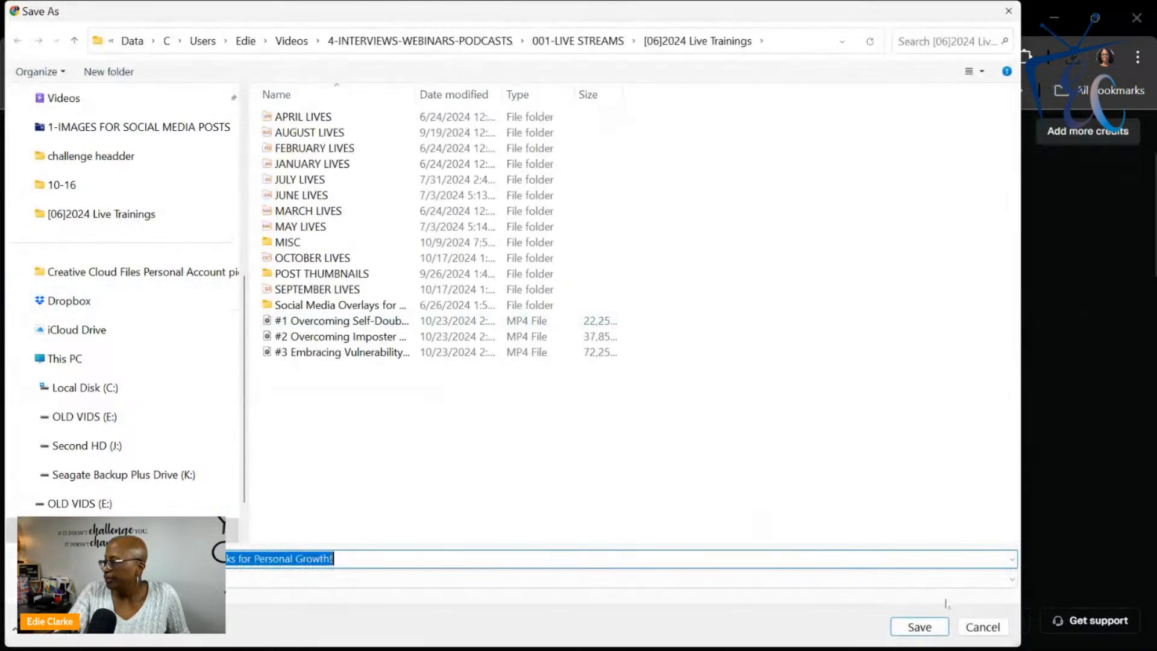
{"action": "left_click", "coordinate": [916, 625]}
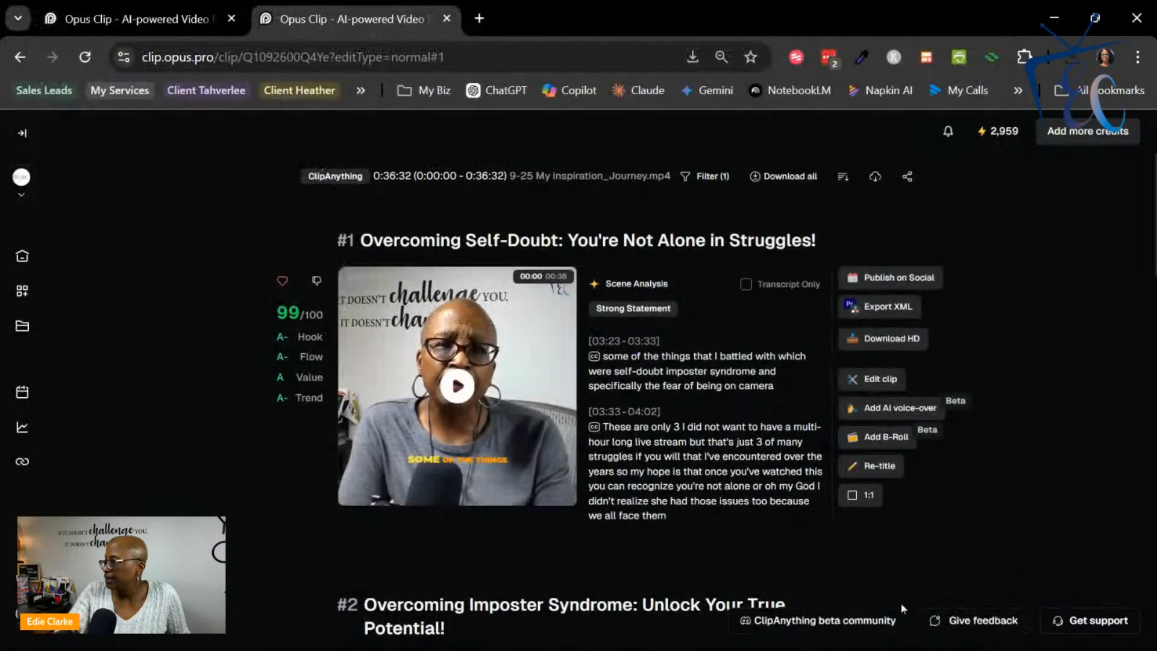